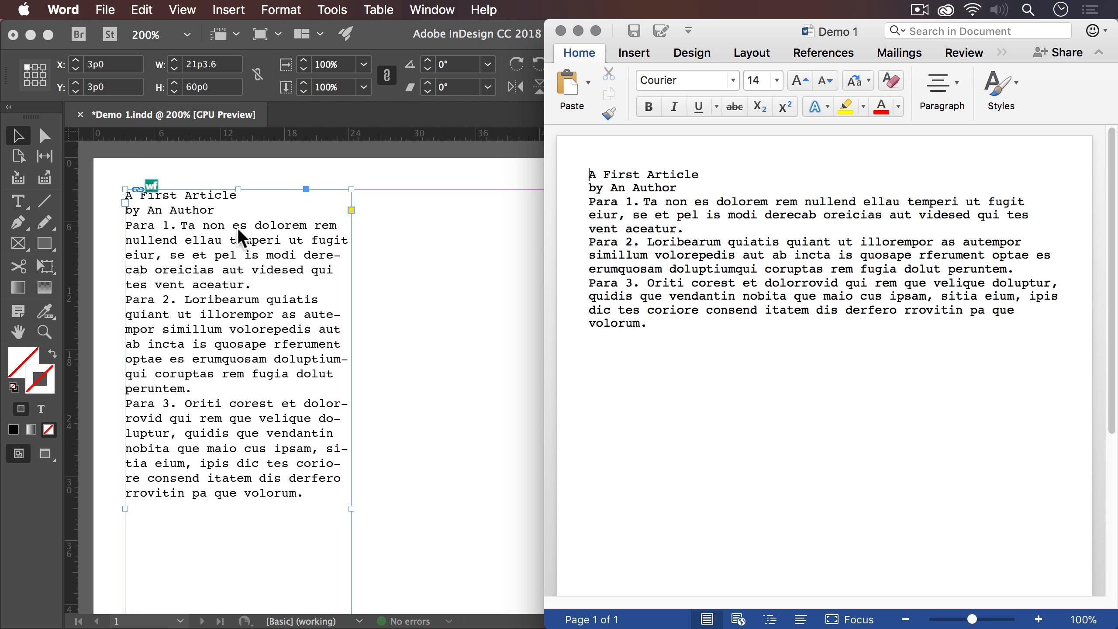
{"action": "left_click", "coordinate": [238, 227]}
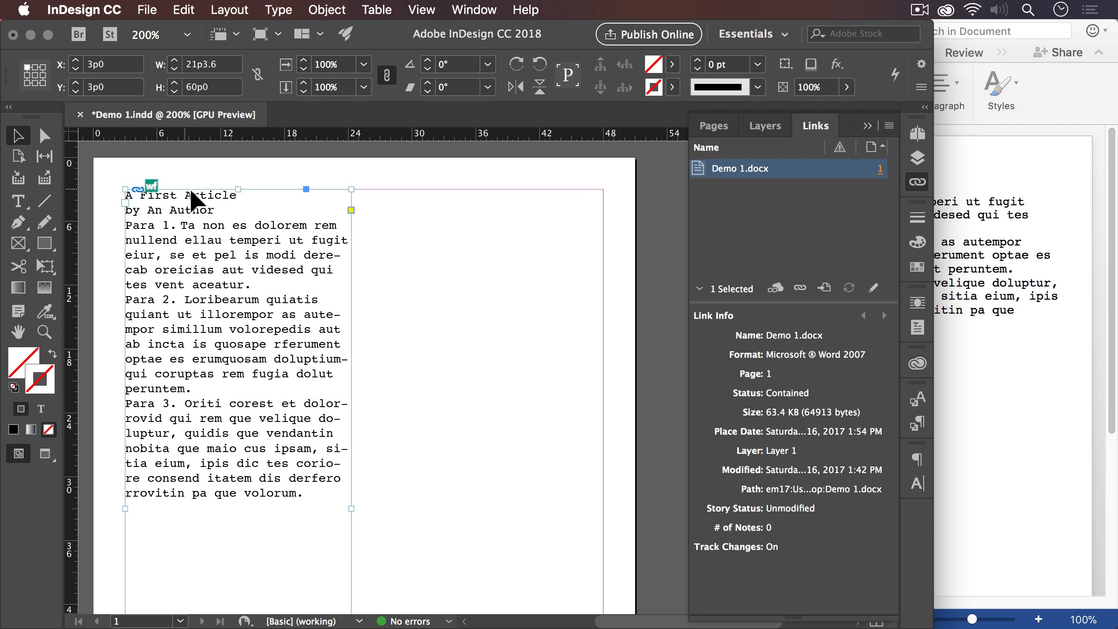
{"action": "left_click", "coordinate": [183, 11]}
{"action": "left_click", "coordinate": [184, 10]}
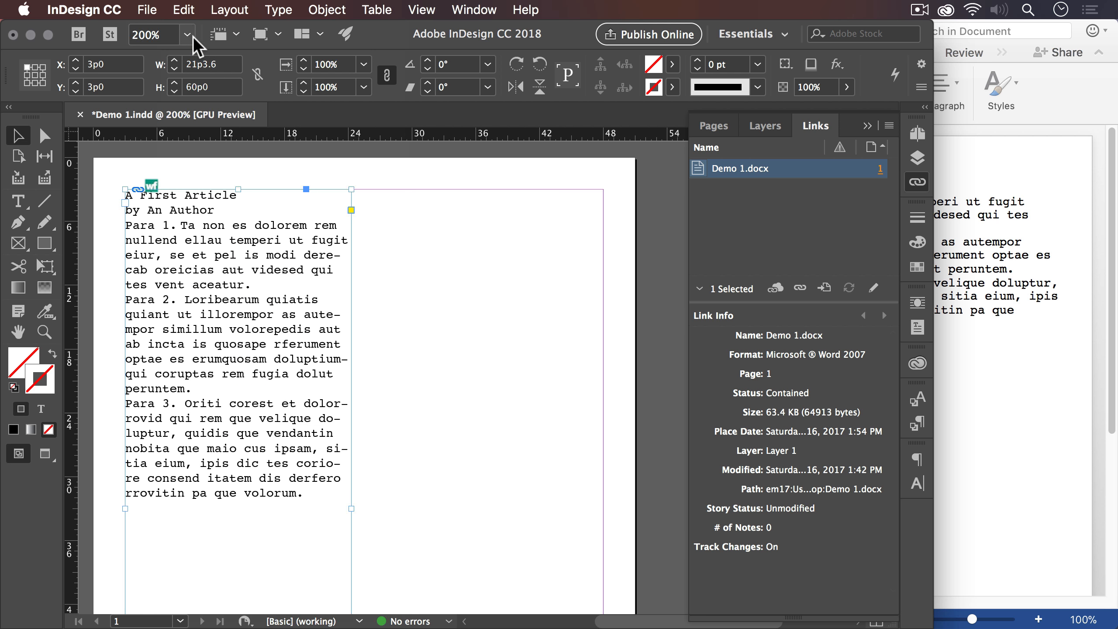
{"action": "left_click", "coordinate": [229, 35]}
{"action": "left_click", "coordinate": [237, 62]}
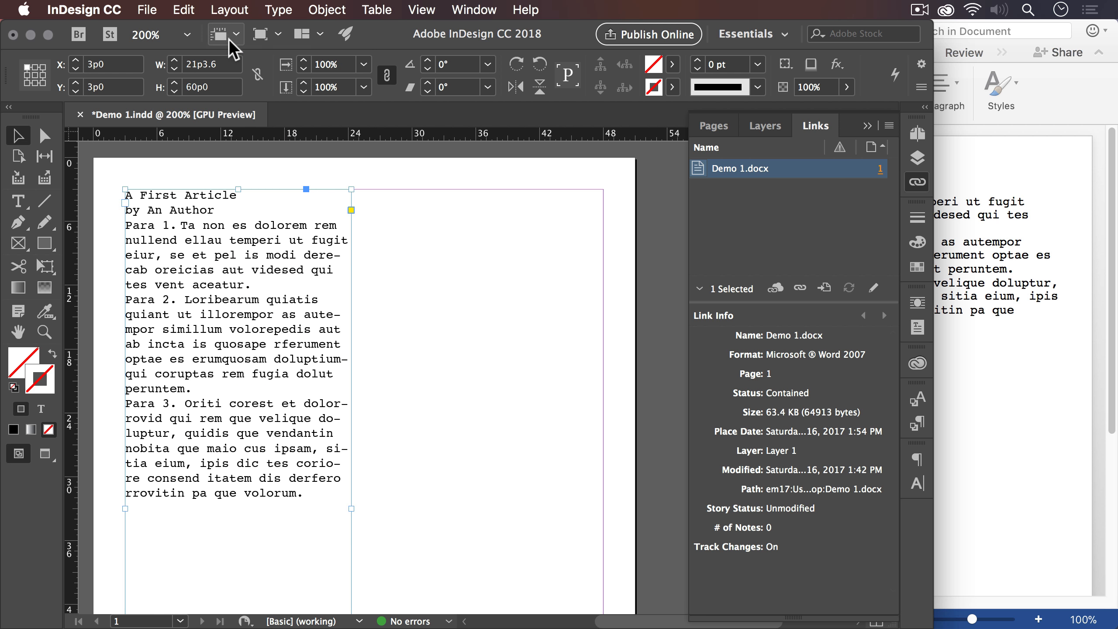
{"action": "left_click", "coordinate": [229, 39]}
{"action": "left_click", "coordinate": [233, 59]}
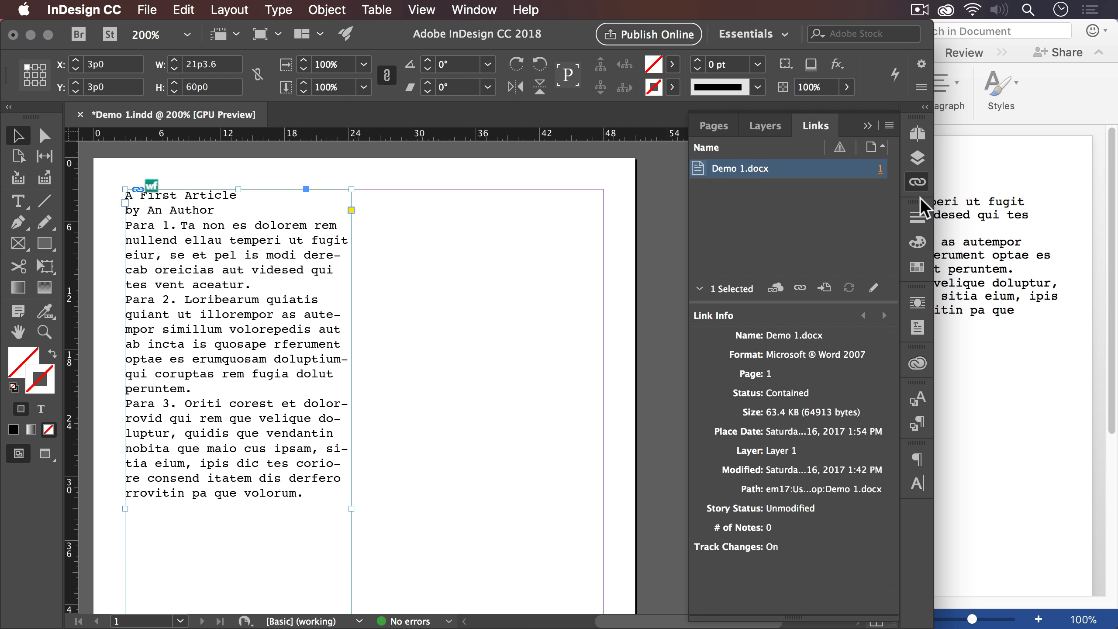
- Switch to Word, replace "An" with "A." in the Demo 1 byline, and save the document
{"action": "left_click", "coordinate": [994, 202]}
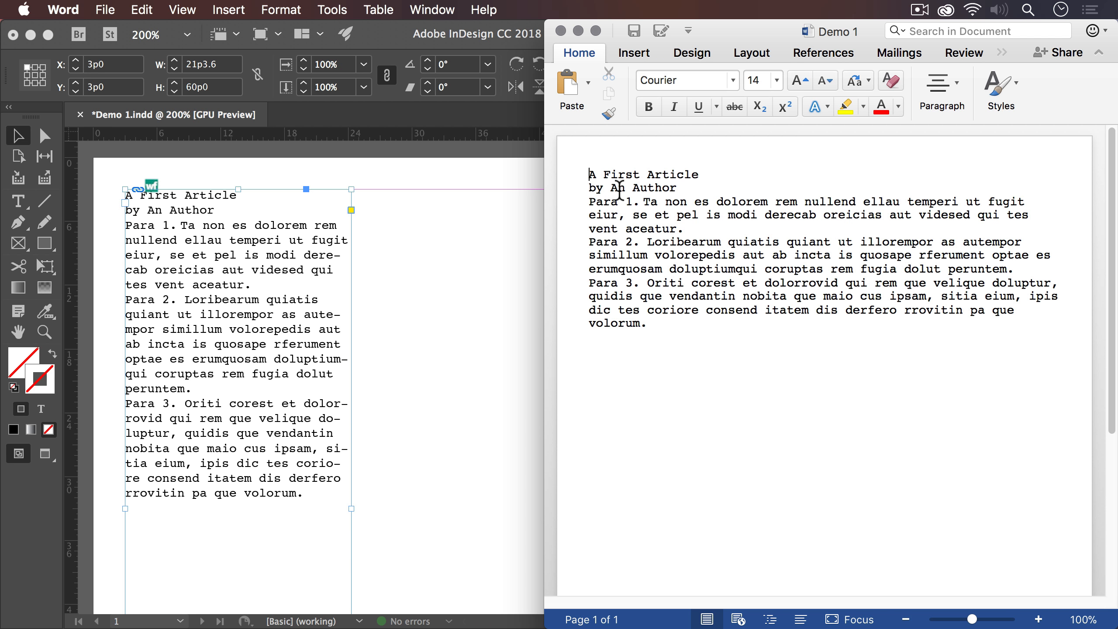
{"action": "double_click", "coordinate": [617, 173]}
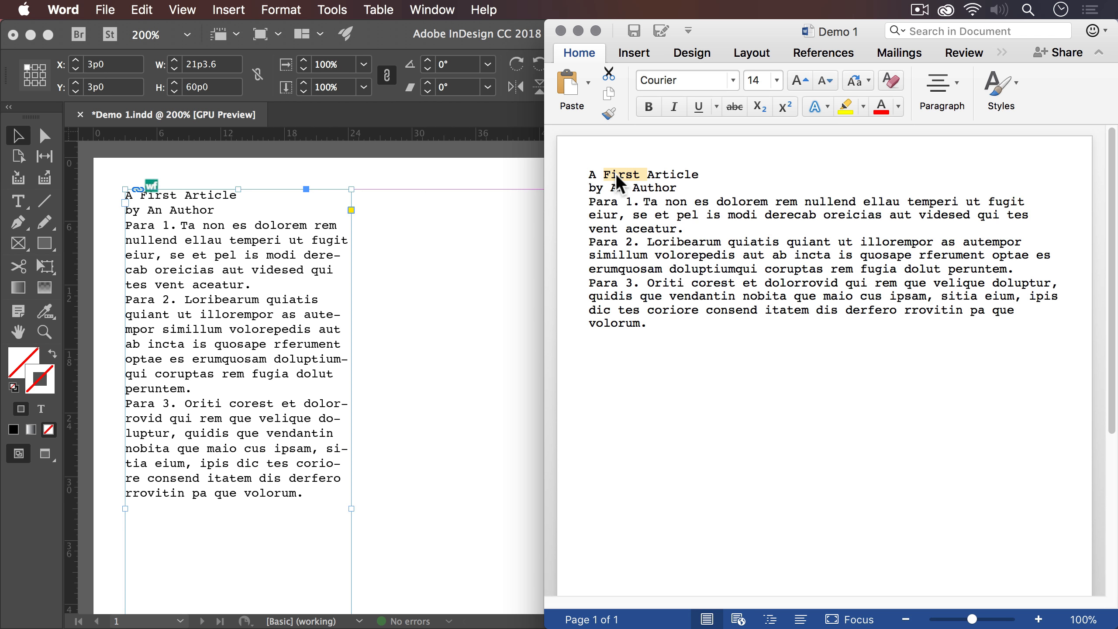
{"action": "double_click", "coordinate": [618, 189]}
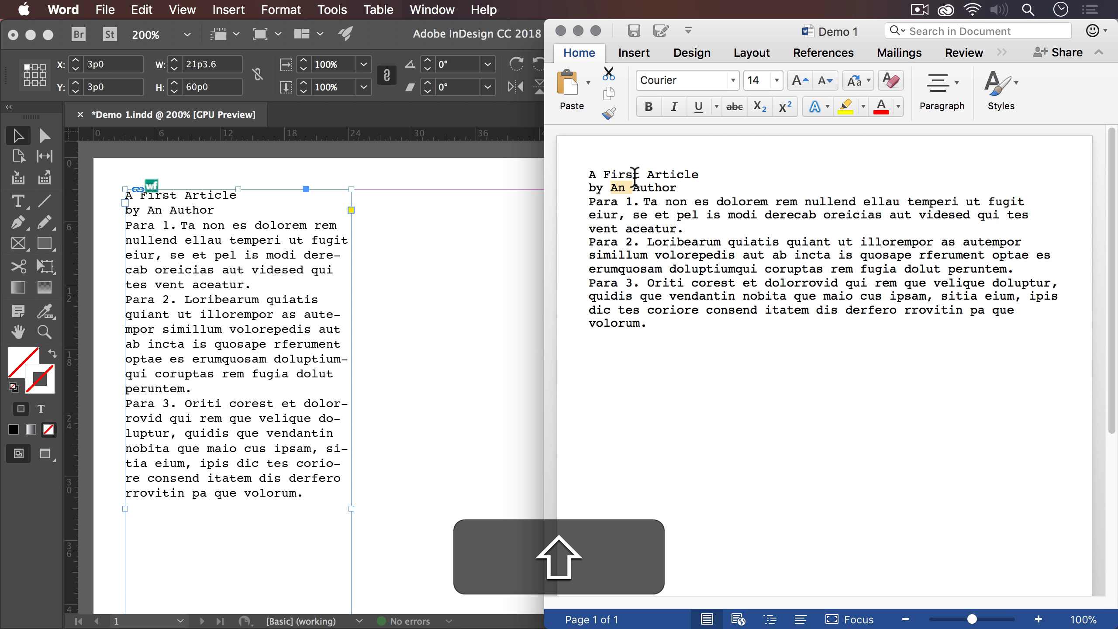
{"action": "type", "text": "A."}
{"action": "key", "text": "cmd+s"}
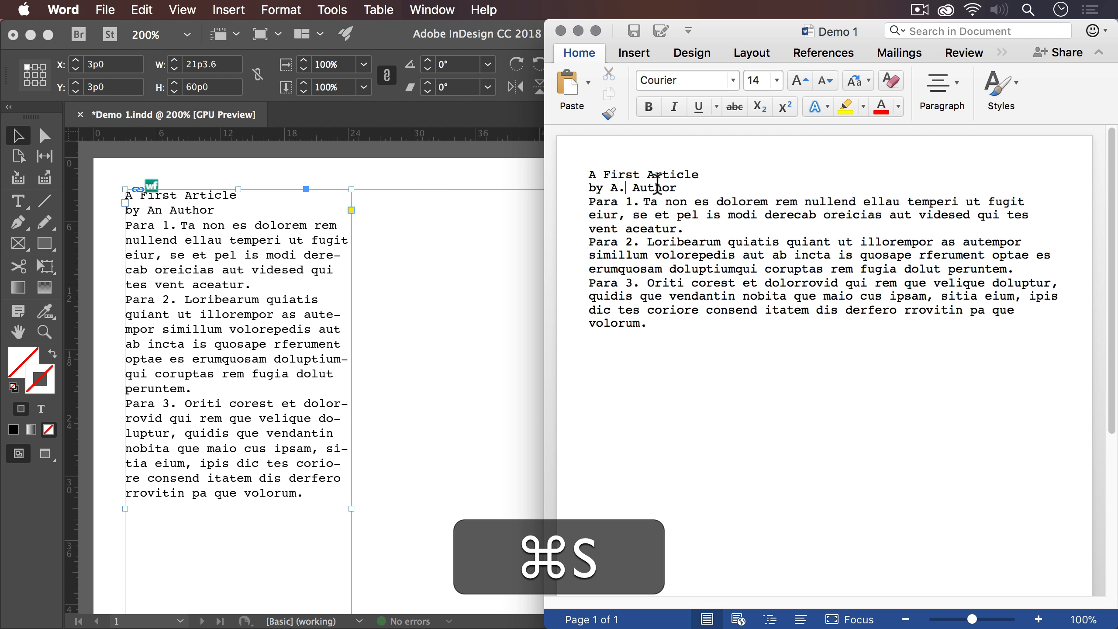
- Switch to InDesign, update the out-of-date Demo 1.docx link, and undo that update
{"action": "left_click", "coordinate": [370, 240]}
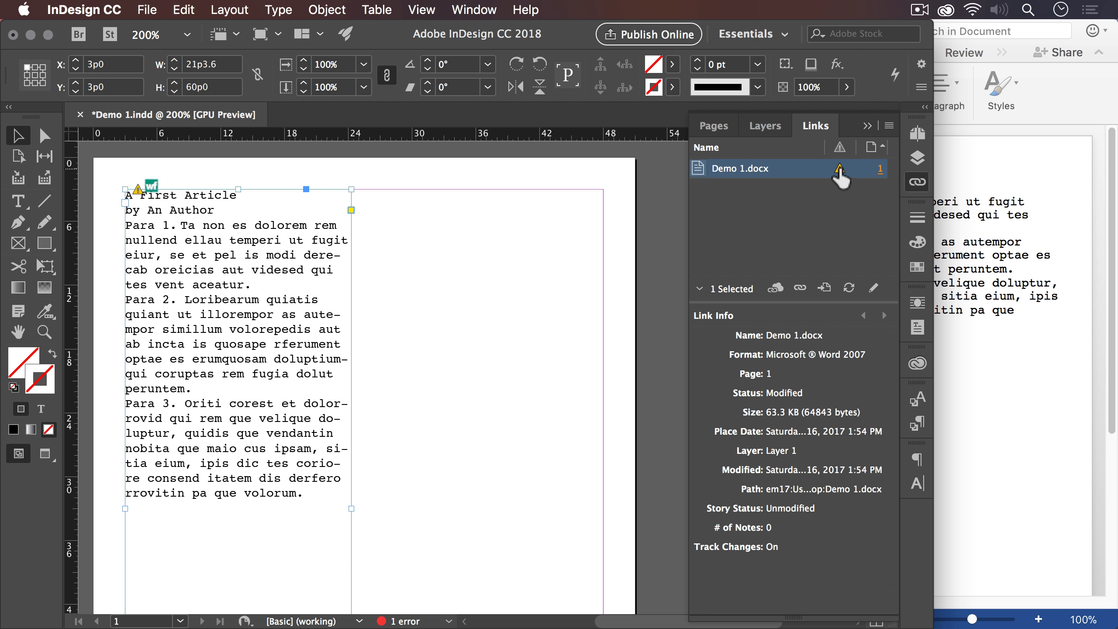
{"action": "double_click", "coordinate": [840, 173]}
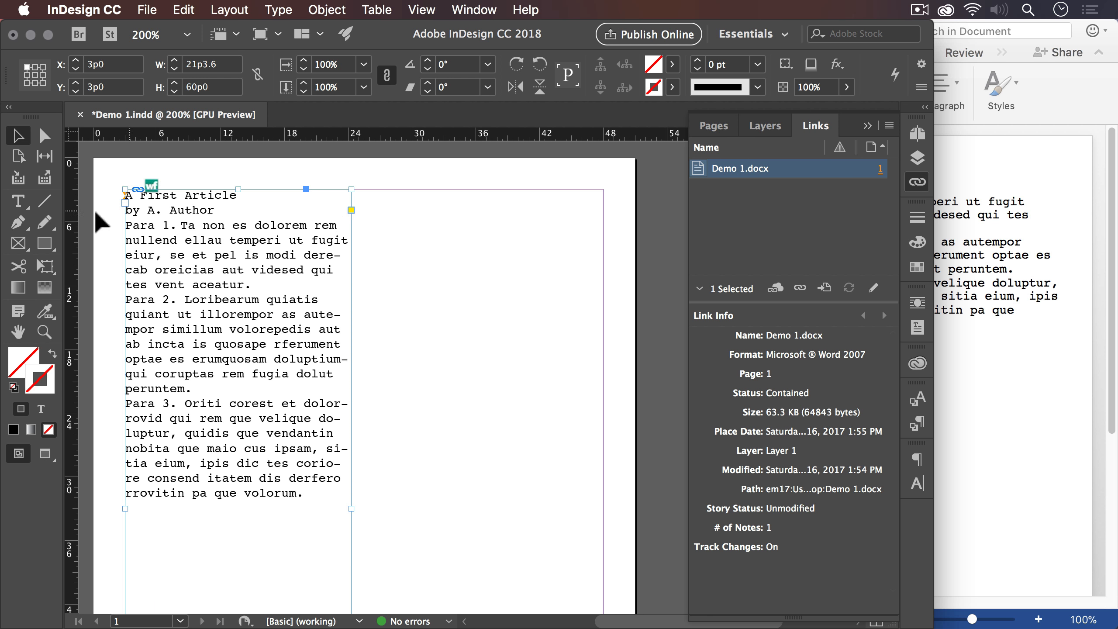
{"action": "left_click", "coordinate": [19, 207]}
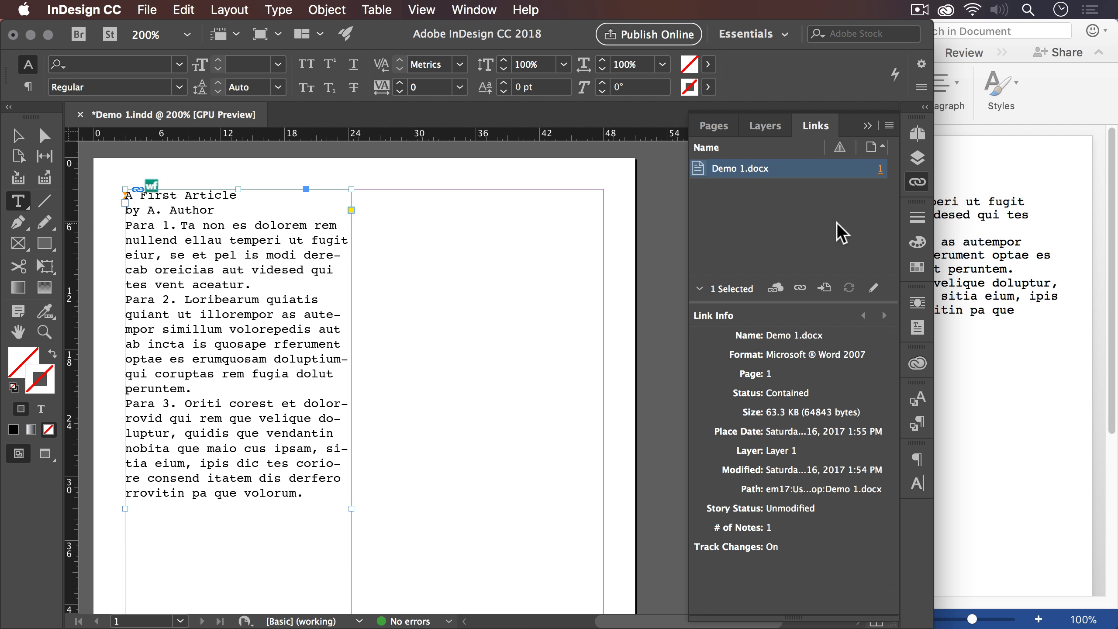
{"action": "key", "text": "super+z"}
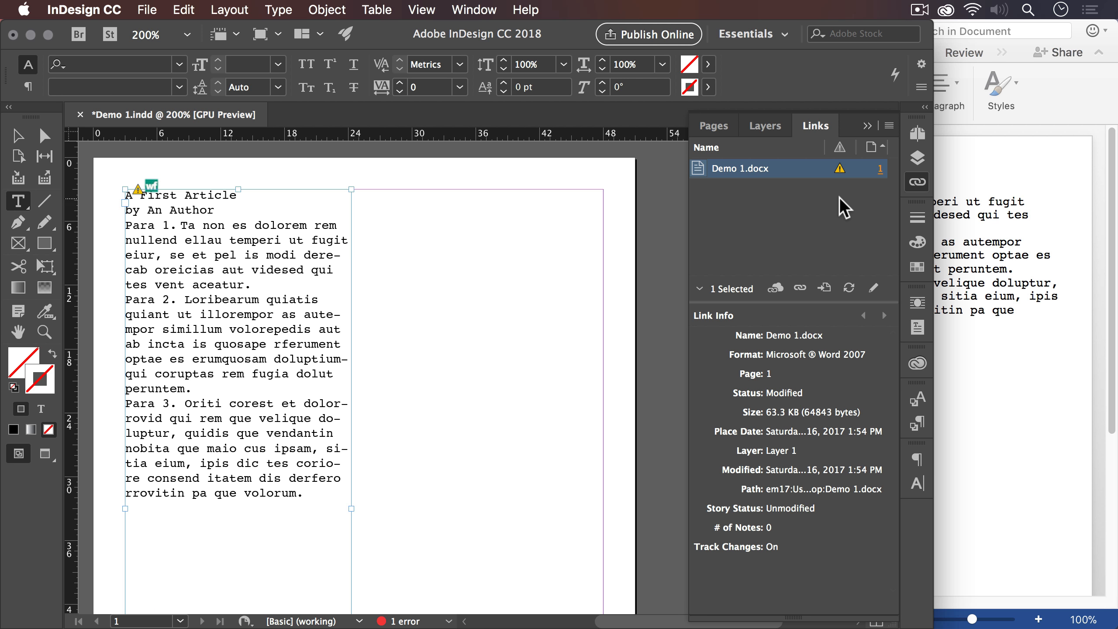
- Apply the Update Link command to the selected Demo 1.docx link and undo it
{"action": "left_click", "coordinate": [889, 126]}
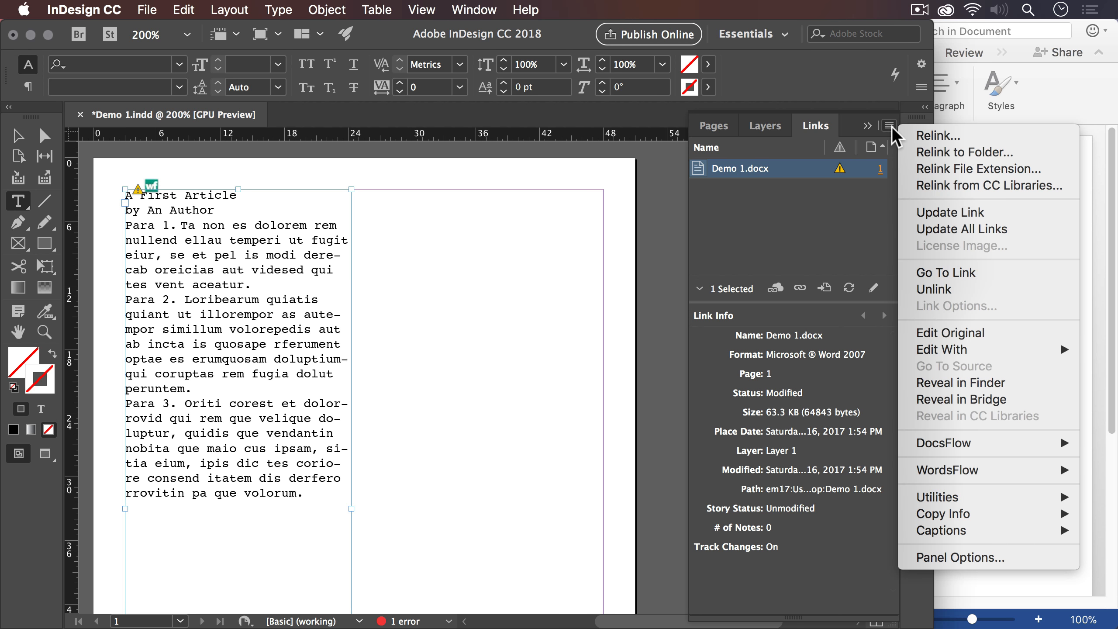
{"action": "left_click", "coordinate": [924, 214]}
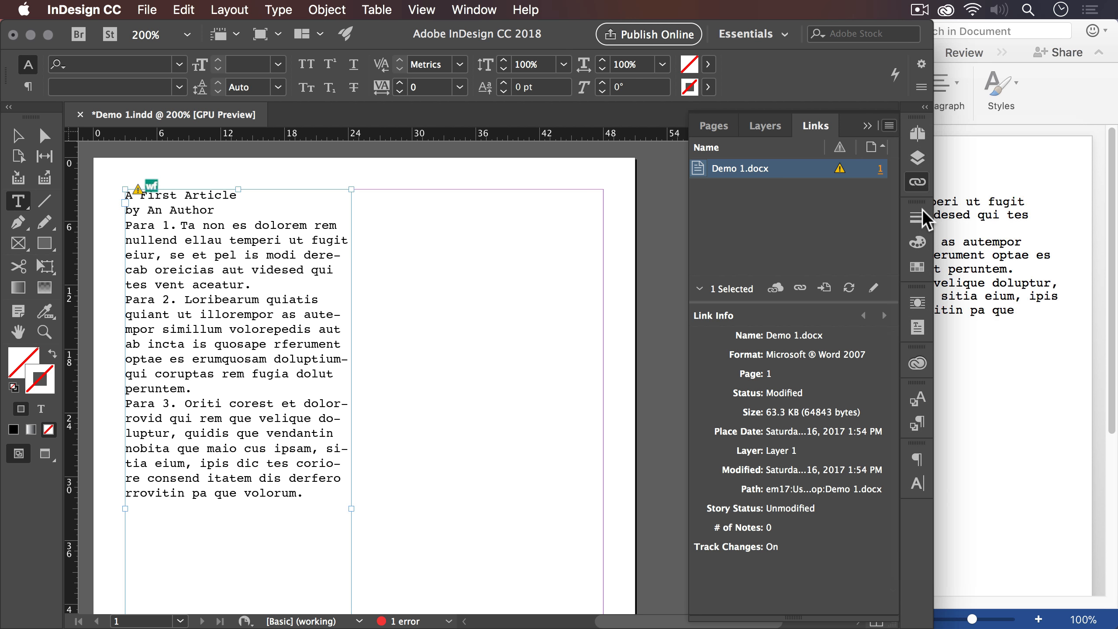
{"action": "key", "text": "super+z"}
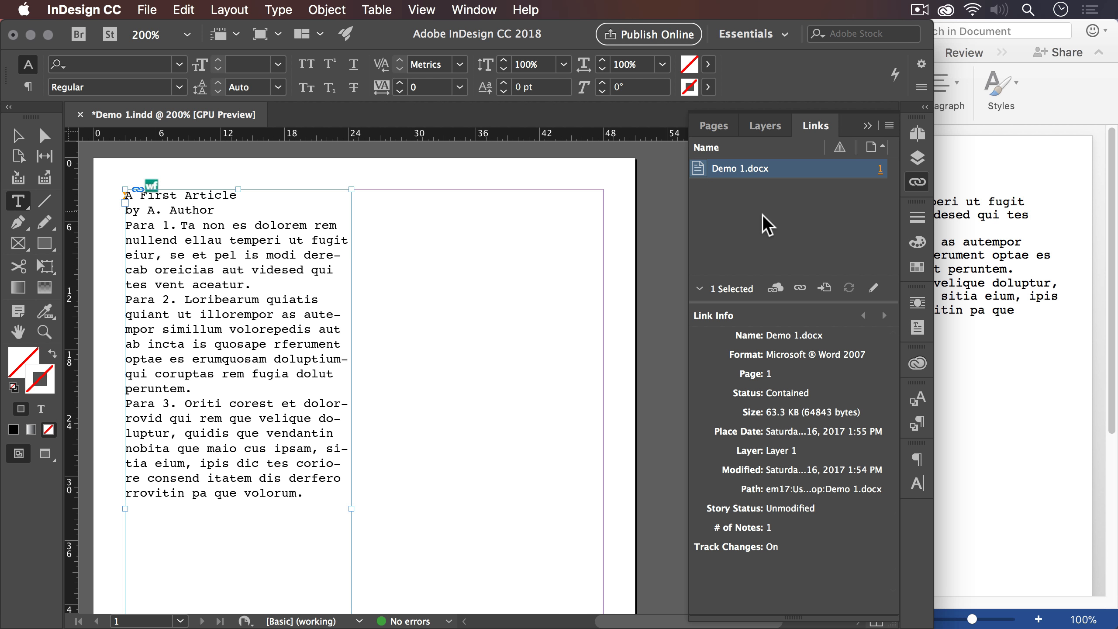
- Update all out-of-date links in the document at once
{"action": "left_click", "coordinate": [890, 127]}
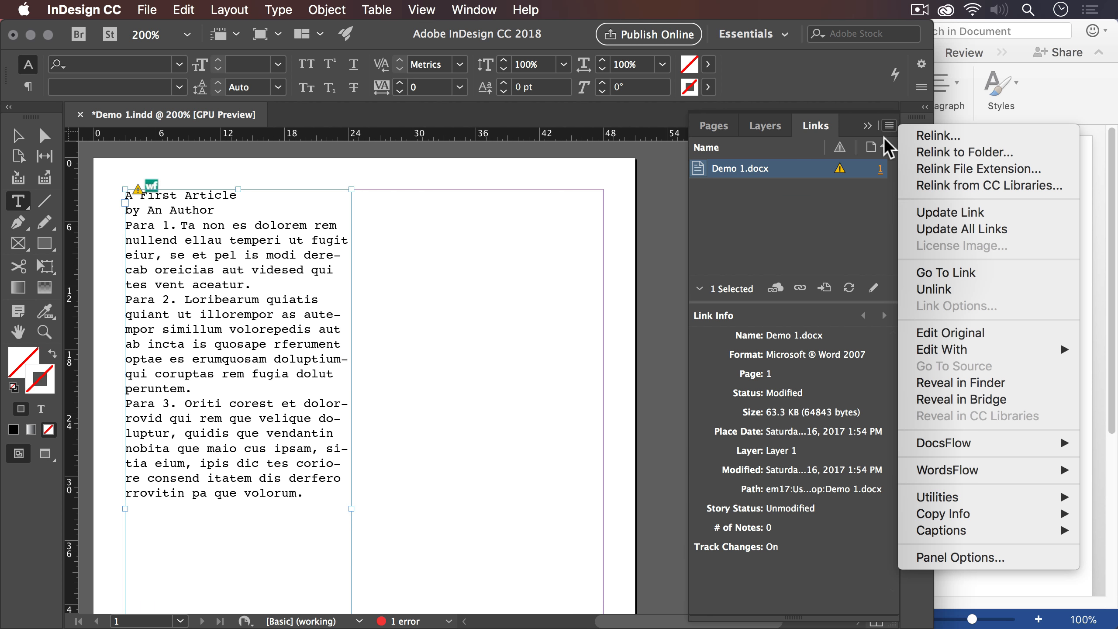
{"action": "left_click", "coordinate": [911, 230]}
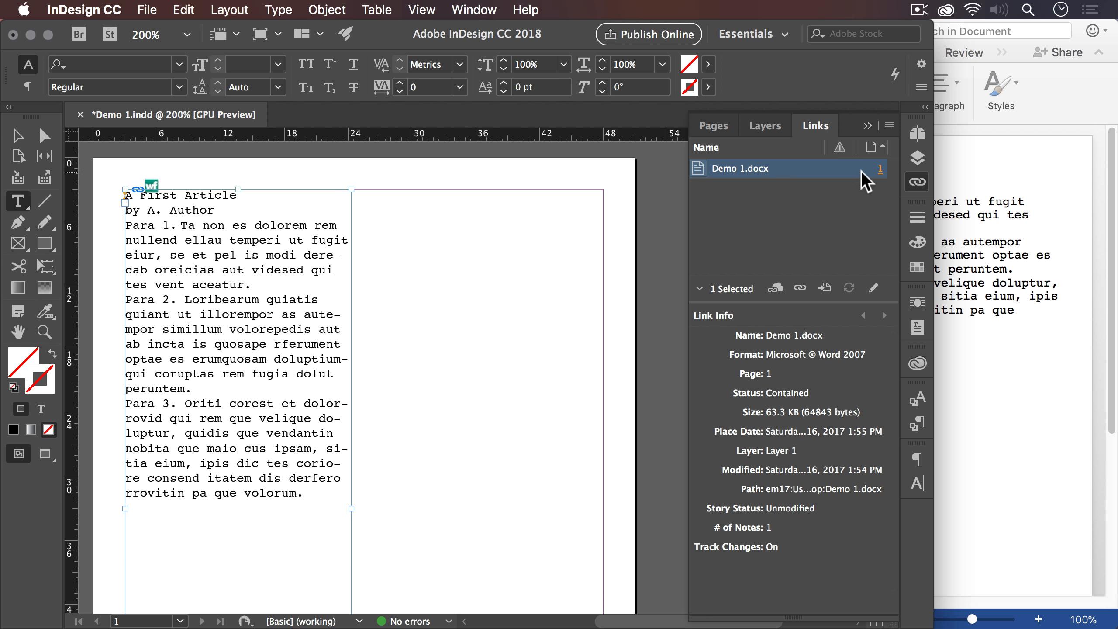
- Relink Demo 1.docx to the Demo 2 file on the Desktop, accepting the existing Word import options
{"action": "right_click", "coordinate": [796, 167]}
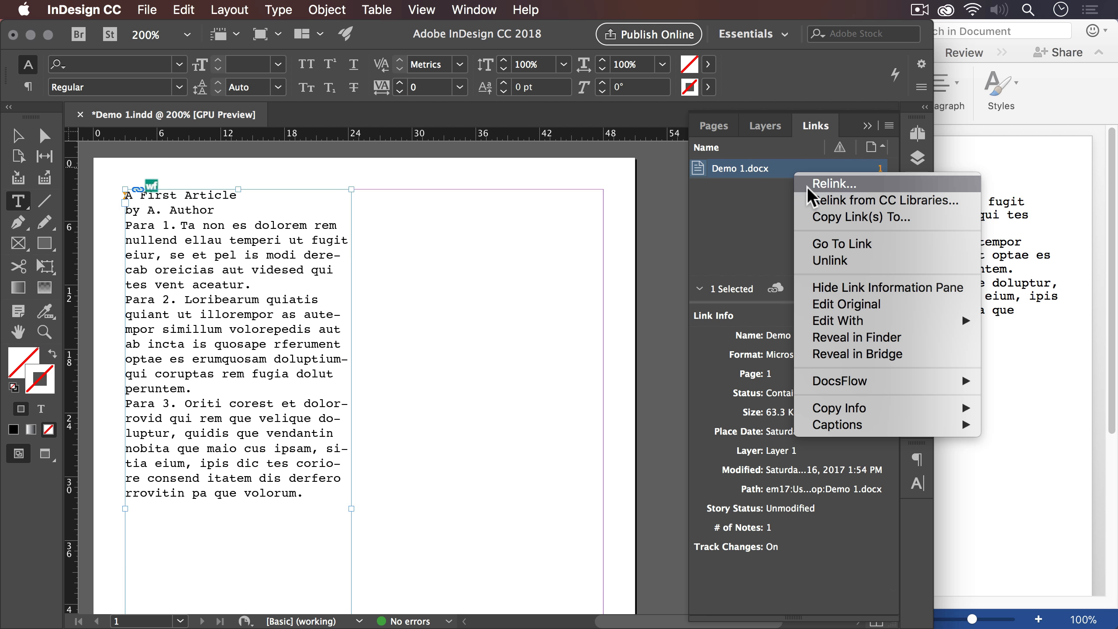
{"action": "key", "text": "Escape"}
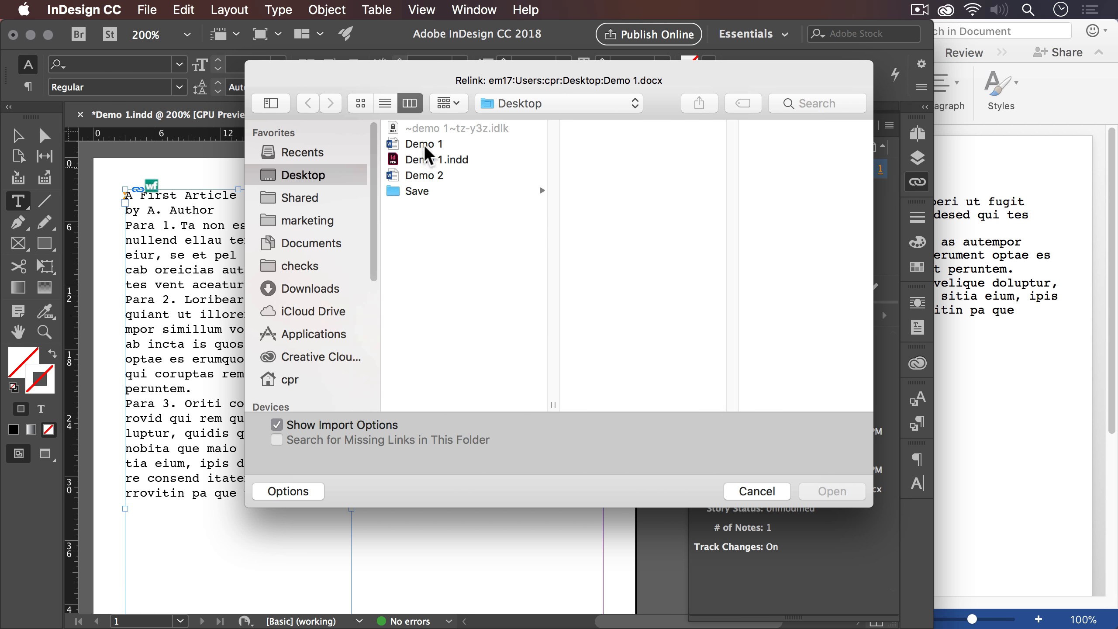
{"action": "left_click", "coordinate": [460, 175]}
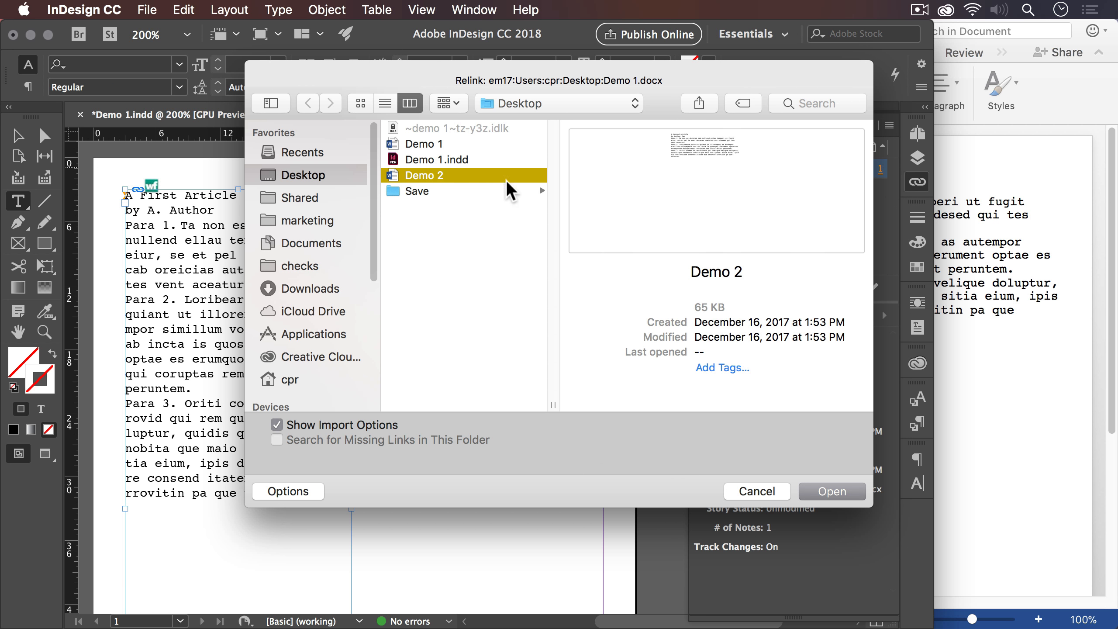
{"action": "left_click", "coordinate": [836, 491]}
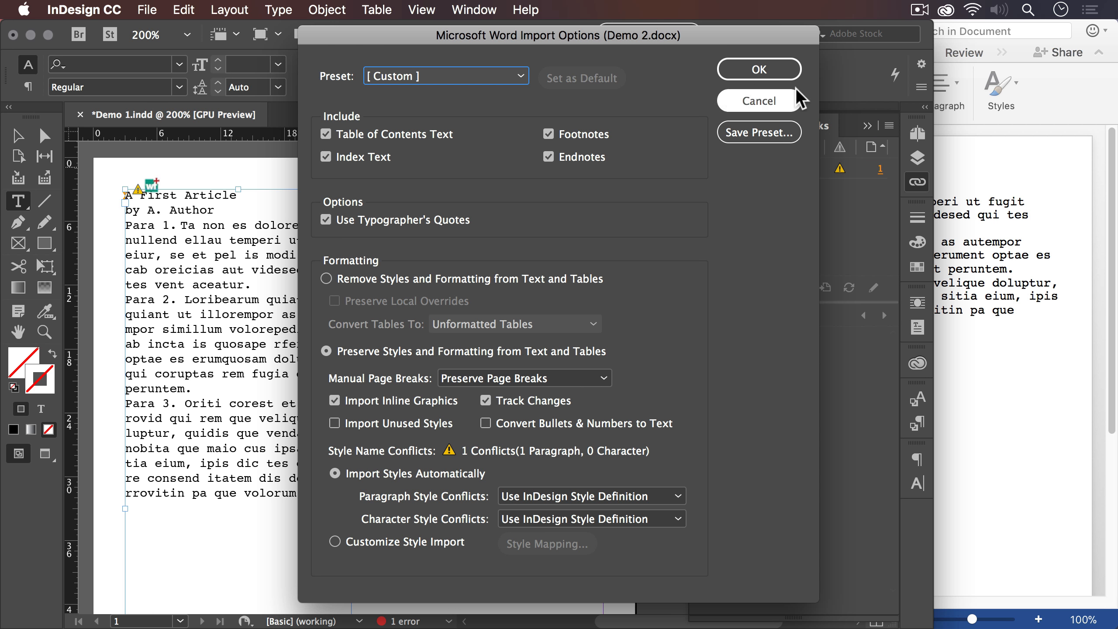
{"action": "left_click", "coordinate": [780, 72]}
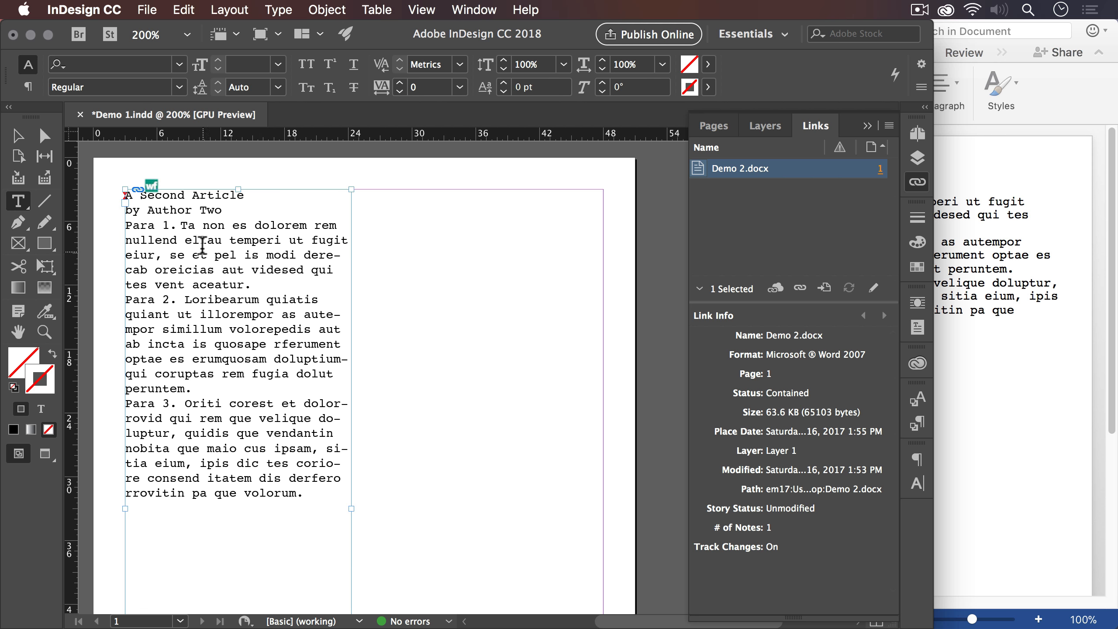
- Switch to Word, open the Demo 2 document from the desktop, and move its window over the Demo 1 window
{"action": "left_click", "coordinate": [938, 260]}
{"action": "key", "text": "super+F3"}
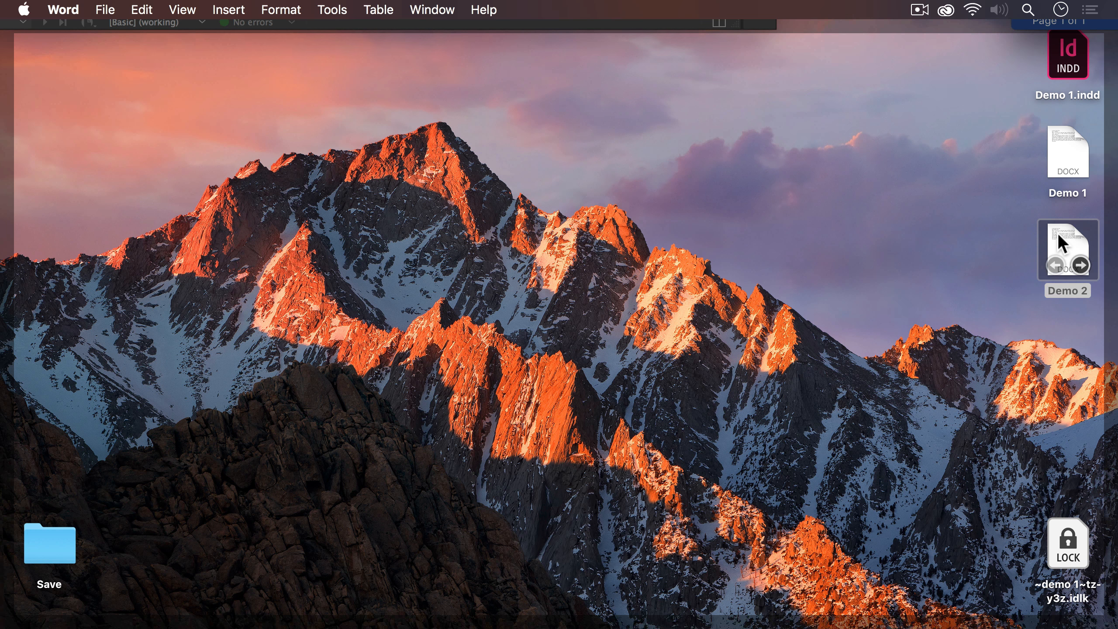
{"action": "double_click", "coordinate": [1060, 237]}
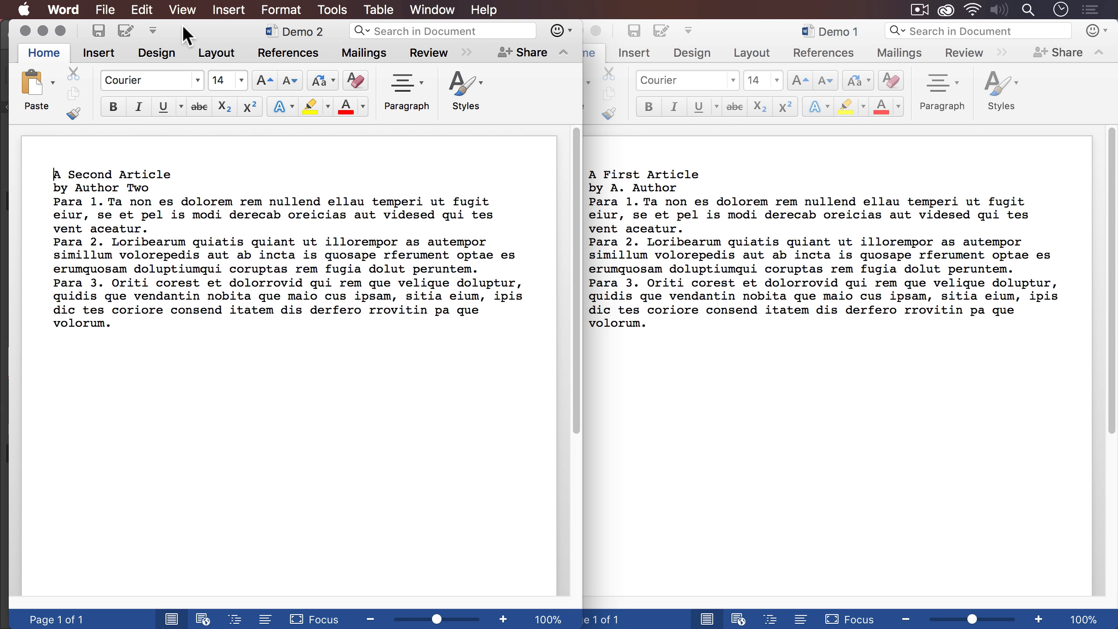
{"action": "left_click_drag", "start_coordinate": [187, 30], "coordinate": [720, 12]}
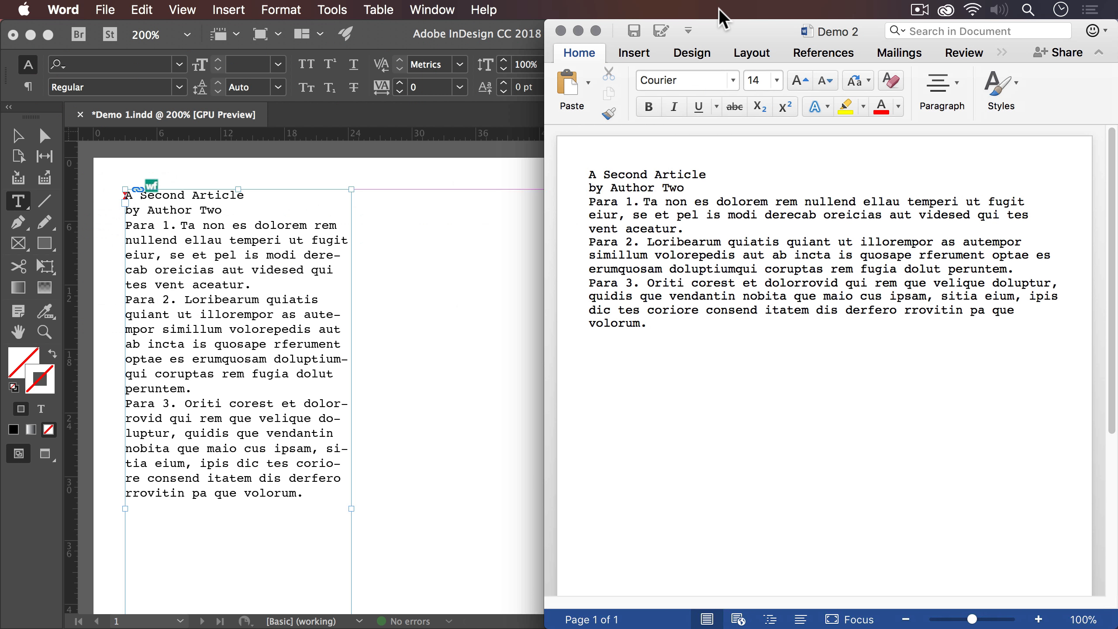
- Switch to InDesign, unlink Demo 2.docx, and undo the unlinking
{"action": "left_click", "coordinate": [315, 207]}
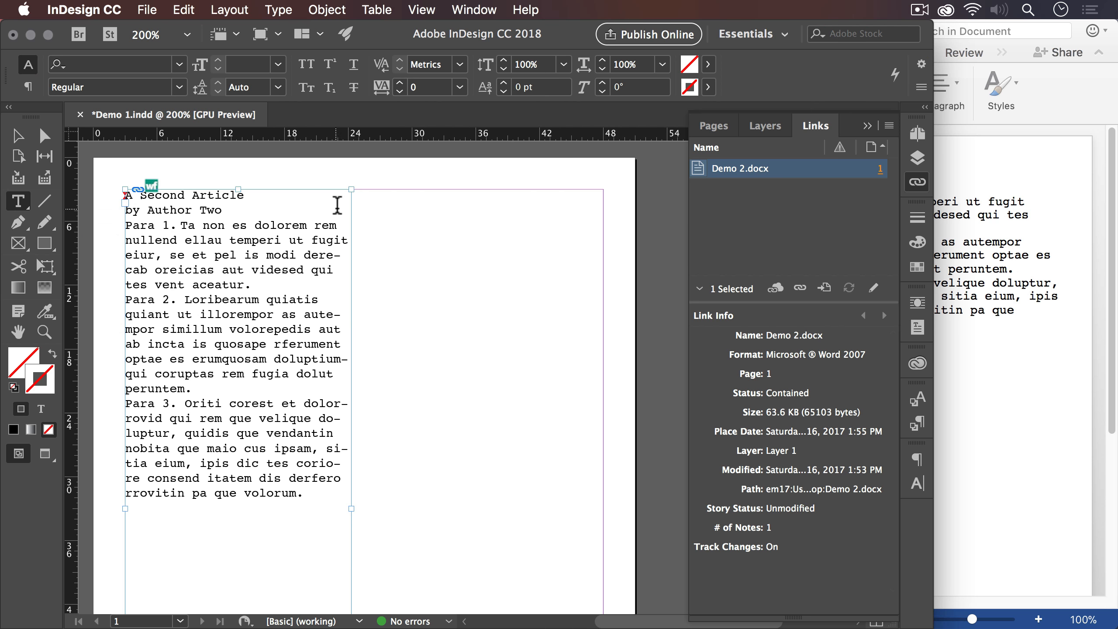
{"action": "right_click", "coordinate": [779, 175]}
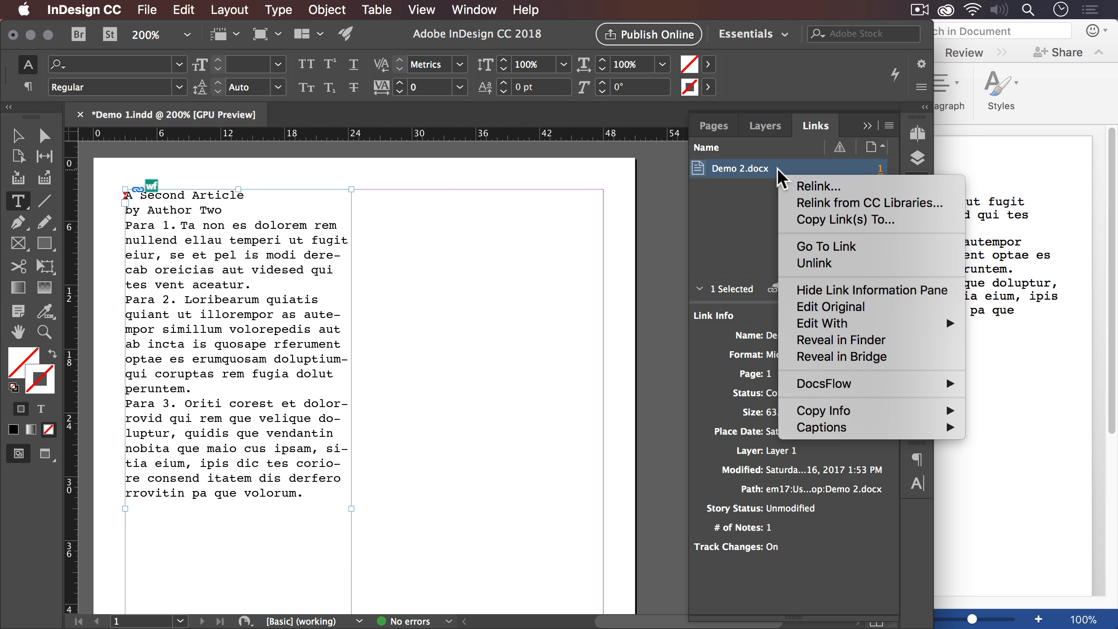
{"action": "left_click", "coordinate": [827, 269]}
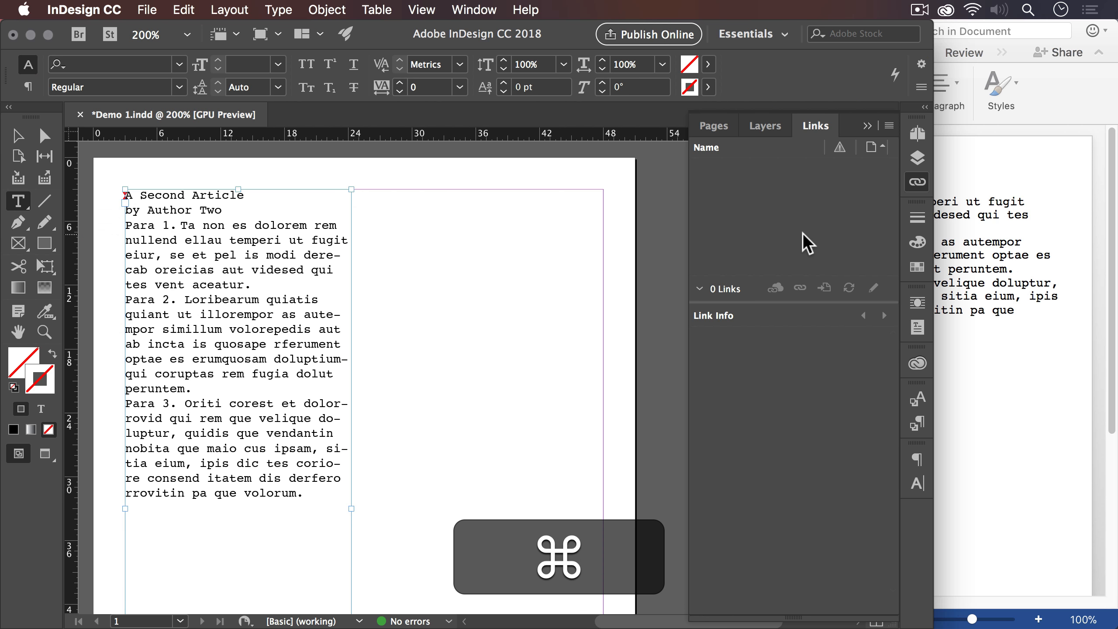
{"action": "key", "text": "super+z"}
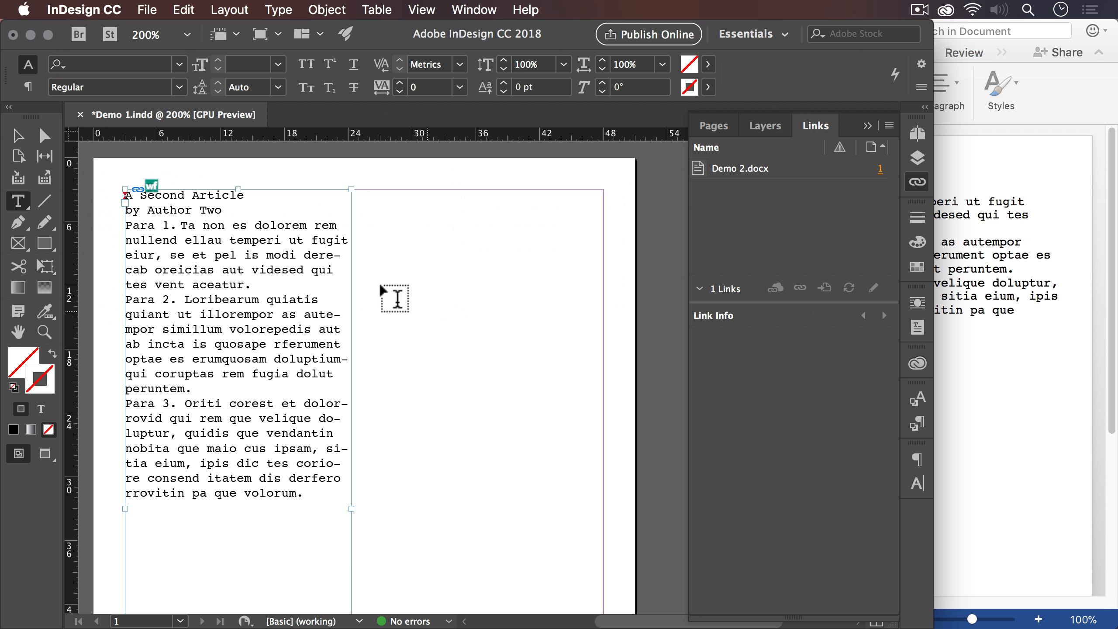
- Place the text cursor in the first paragraph of the story and open the original of the Demo 2.docx link for editing
{"action": "left_click", "coordinate": [285, 224]}
{"action": "right_click", "coordinate": [750, 176]}
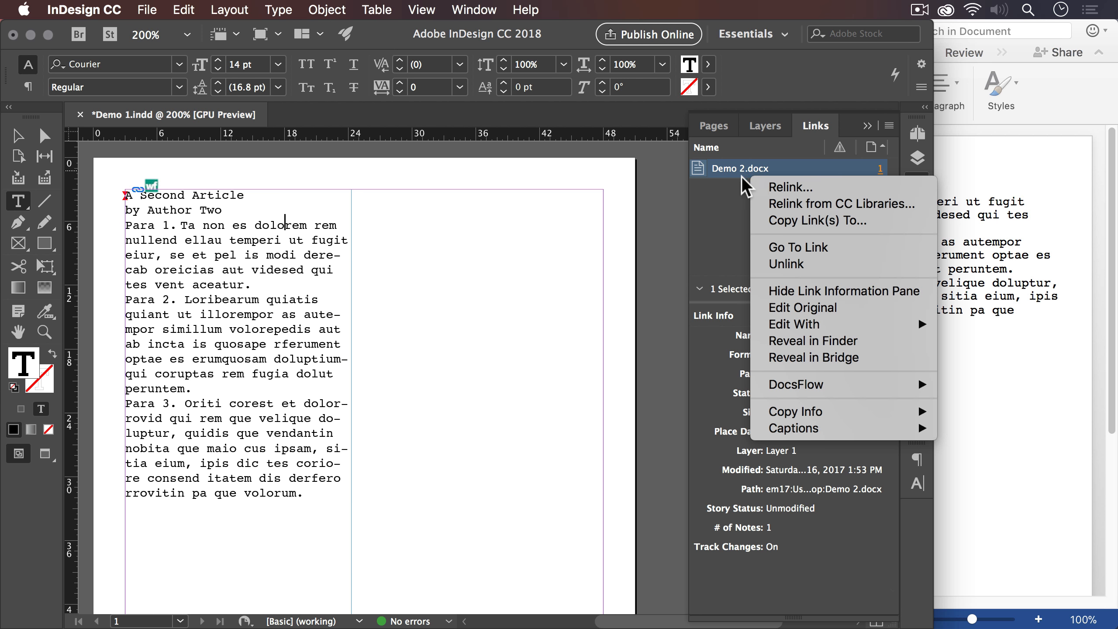
{"action": "left_click", "coordinate": [775, 307]}
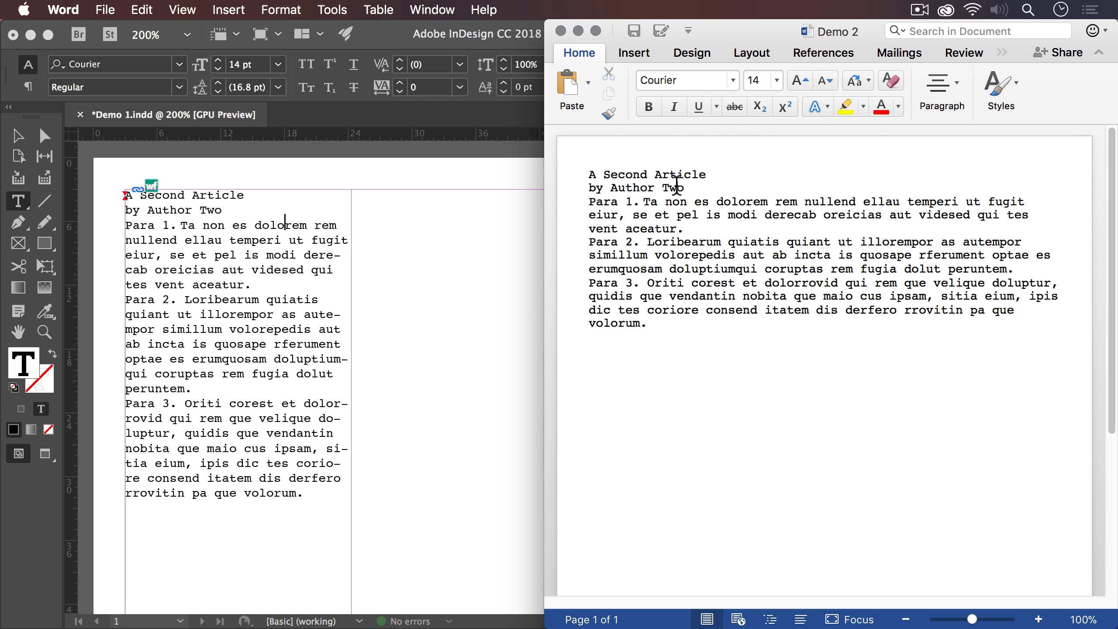
- Replace "Two" with "Too" in the Demo 2 byline, save the Word document, and return to InDesign
{"action": "double_click", "coordinate": [677, 185]}
{"action": "type", "text": "Too"}
{"action": "key", "text": "super+s"}
{"action": "key", "text": "super+Tab"}
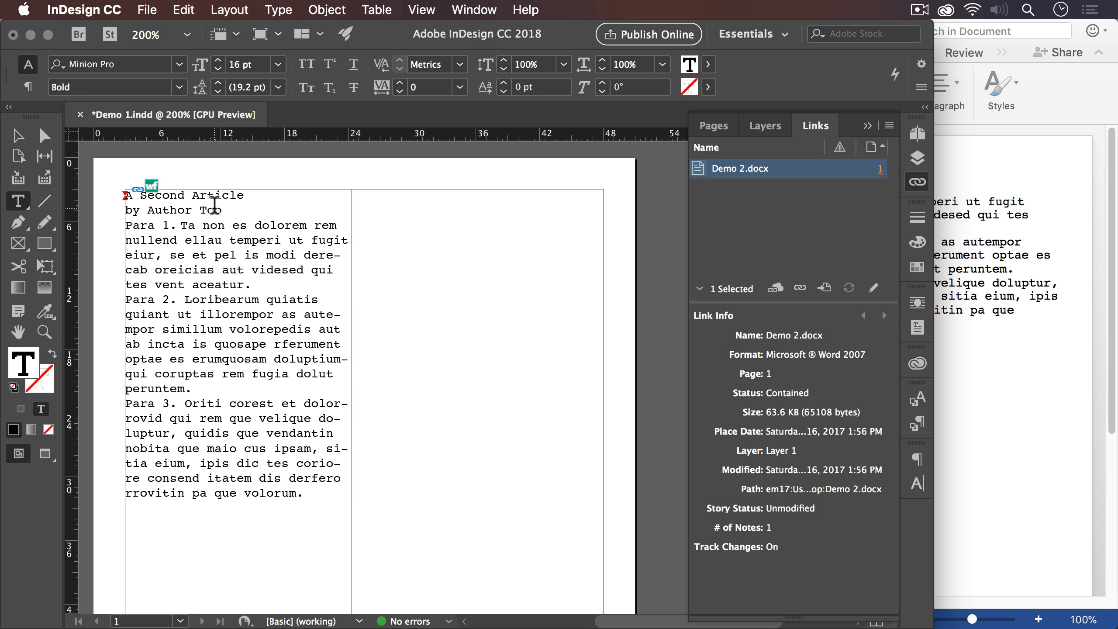
- Check the word "Too" in the placed story's byline and reselect the whole text frame
{"action": "double_click", "coordinate": [212, 210]}
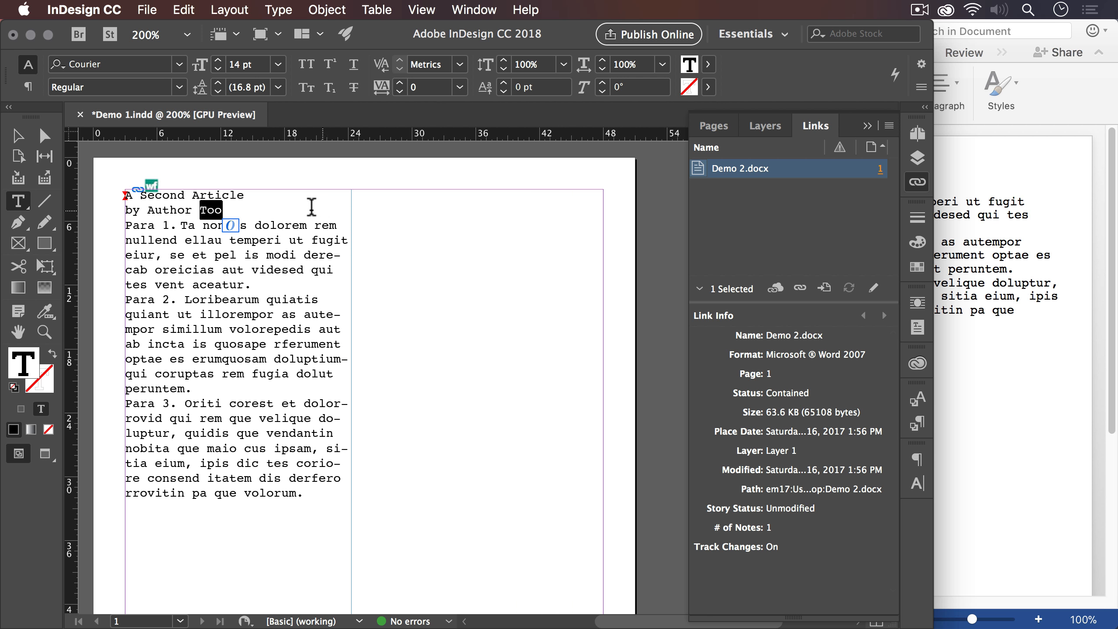
{"action": "left_click", "coordinate": [322, 212]}
{"action": "left_click", "coordinate": [315, 225]}
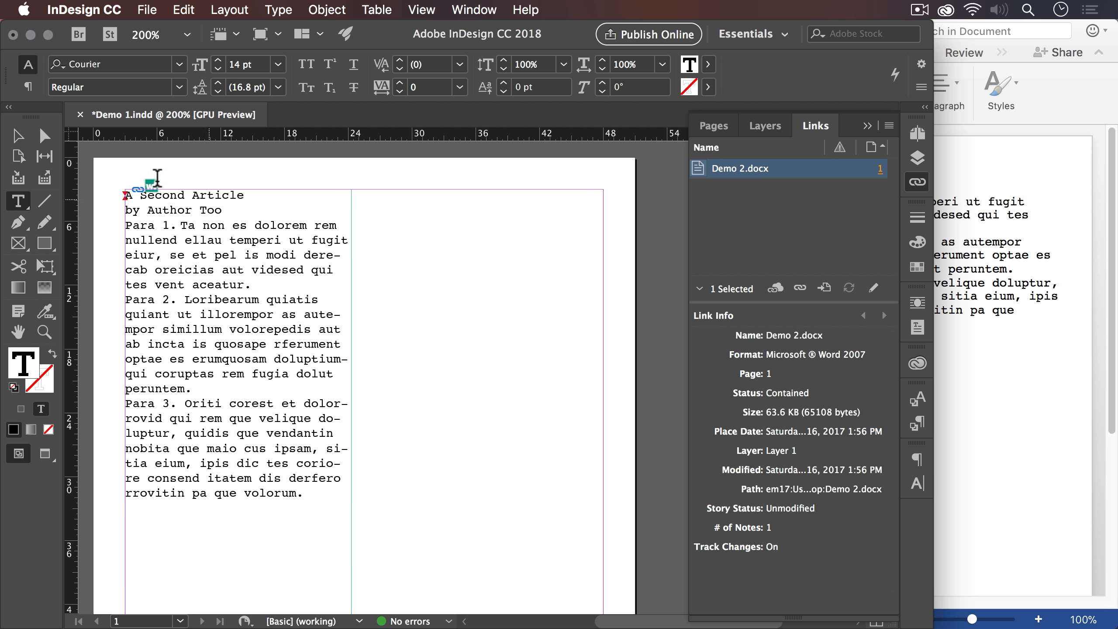
{"action": "key", "text": "Escape"}
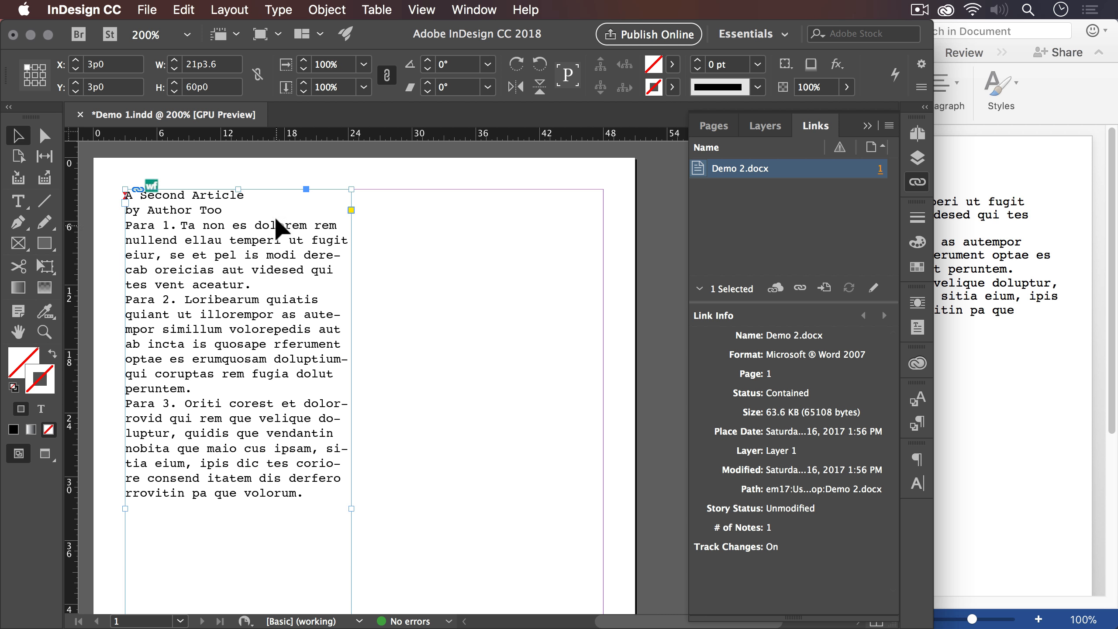
- Duplicate the linked story's text frame and move the copy beside the original, against the page's right margin at about X 26p8, Y 3p0
{"action": "left_click", "coordinate": [184, 10]}
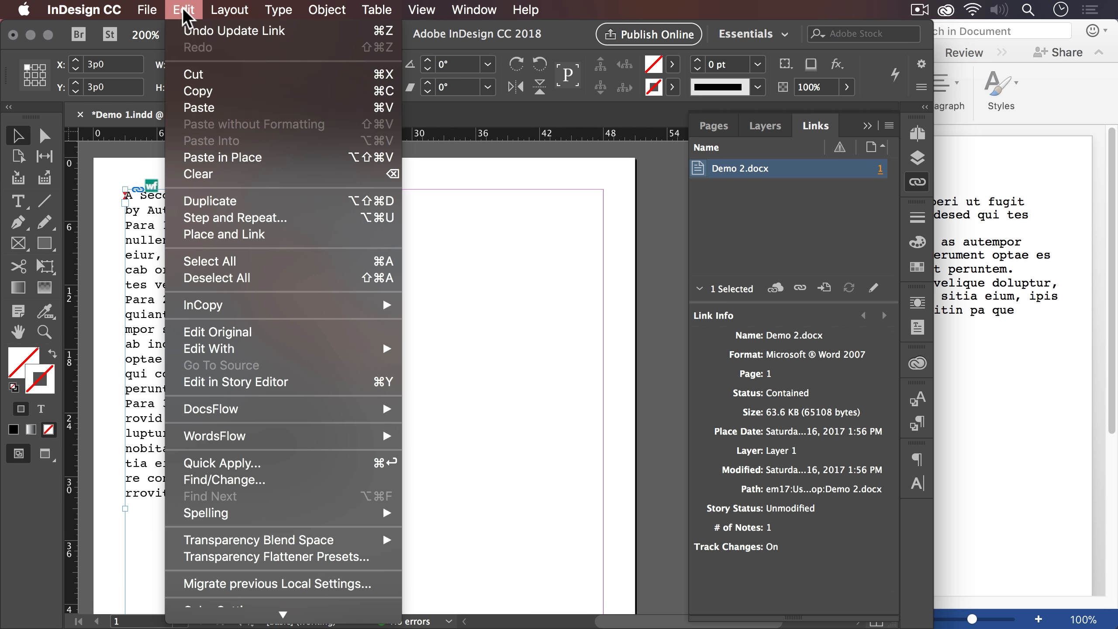
{"action": "left_click", "coordinate": [272, 201]}
{"action": "left_click_drag", "start_coordinate": [241, 212], "coordinate": [563, 218]}
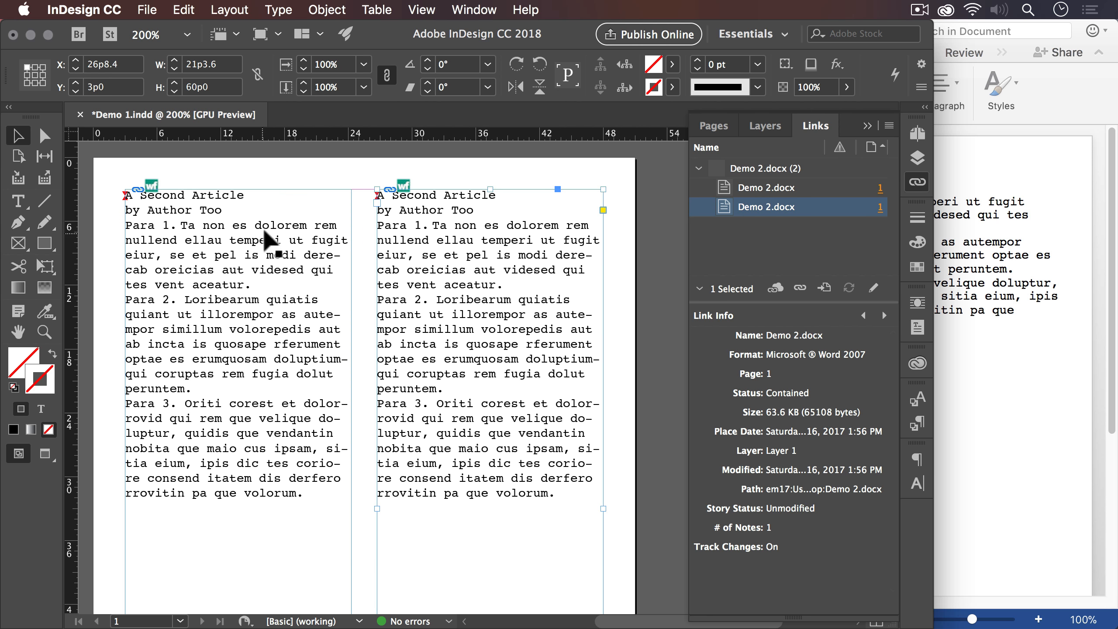
- Delete the original text frame in the page's left half and select the remaining Demo 2.docx link
{"action": "left_click", "coordinate": [234, 206]}
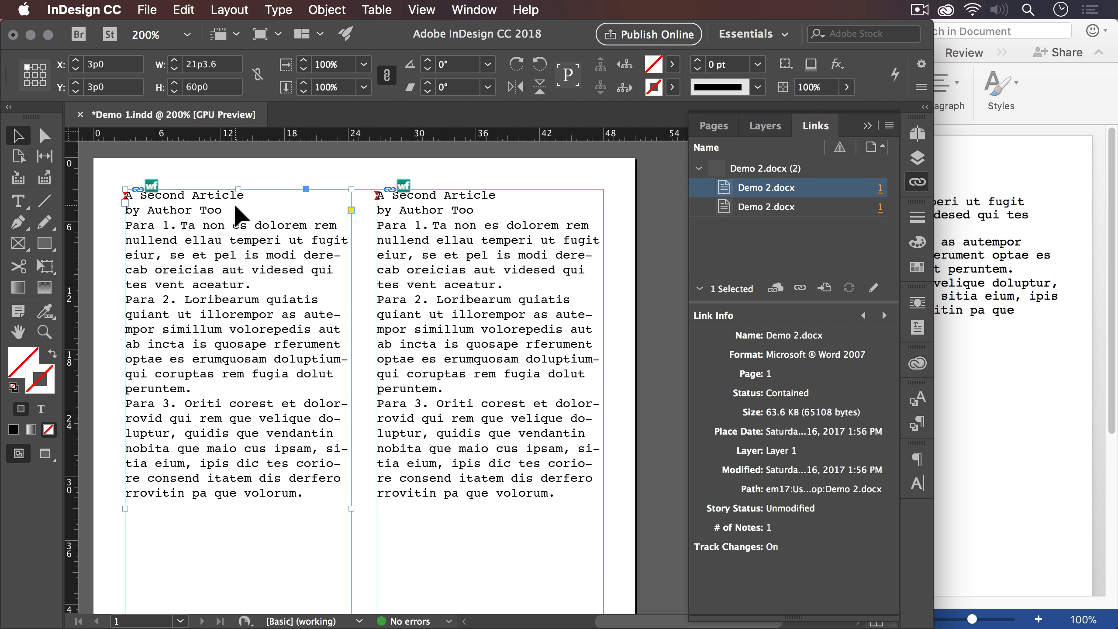
{"action": "key", "text": "Delete"}
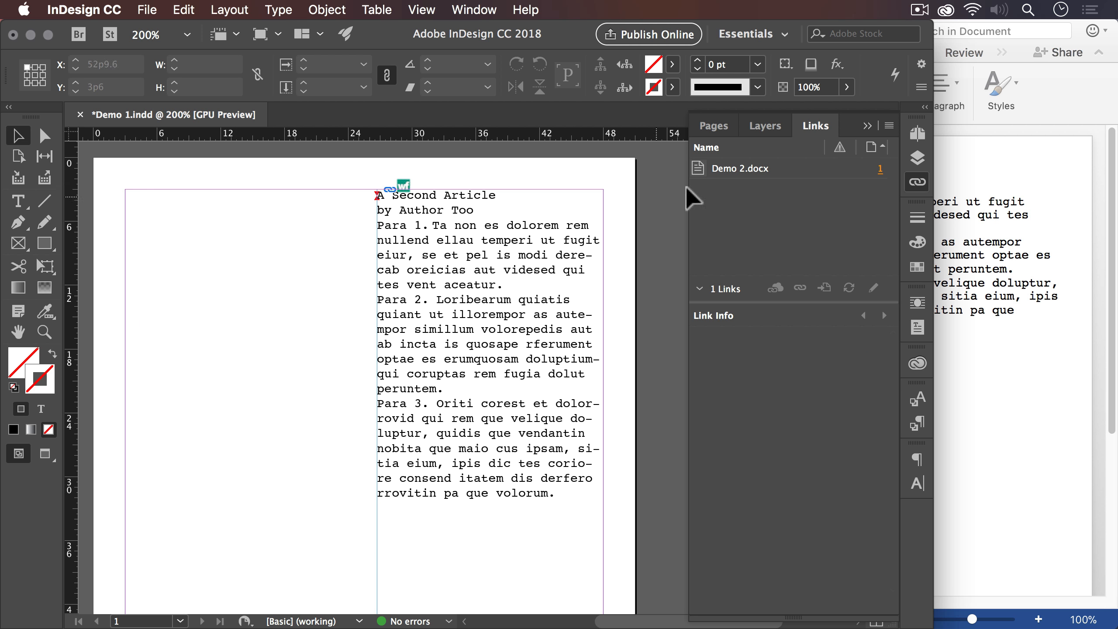
{"action": "left_click", "coordinate": [727, 171]}
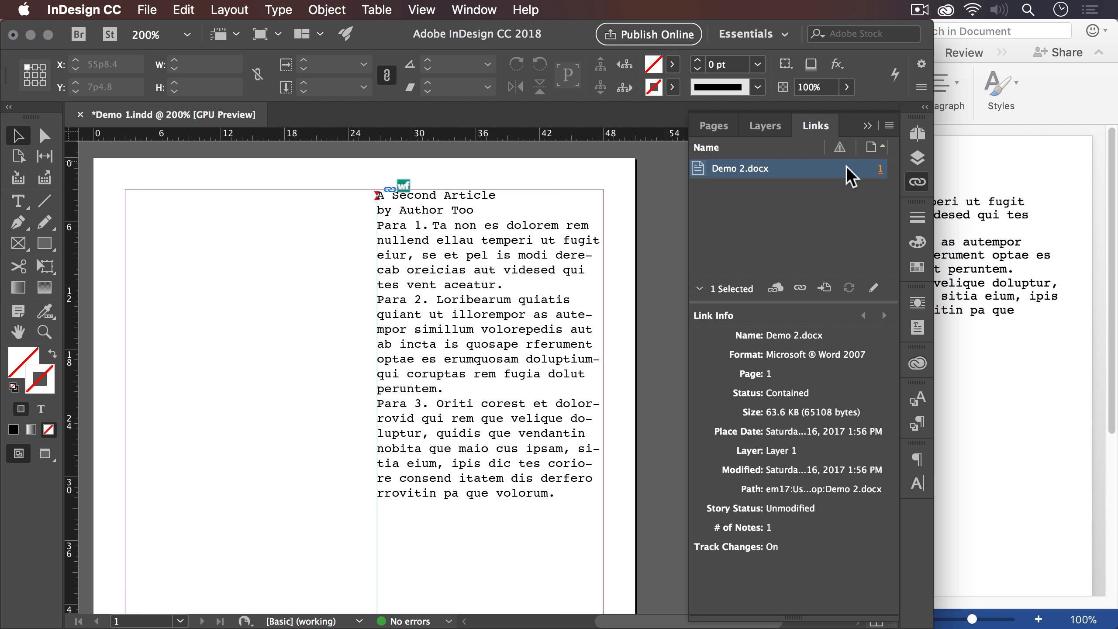
- Switch to Word and close the Demo 2 document
{"action": "left_click", "coordinate": [997, 190]}
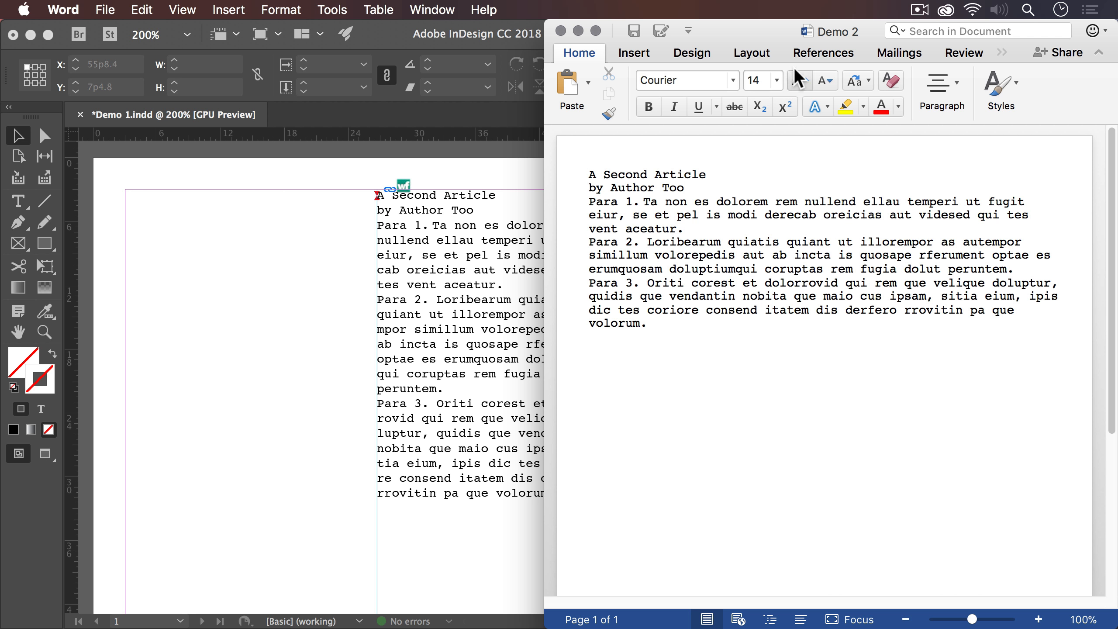
{"action": "left_click", "coordinate": [561, 30]}
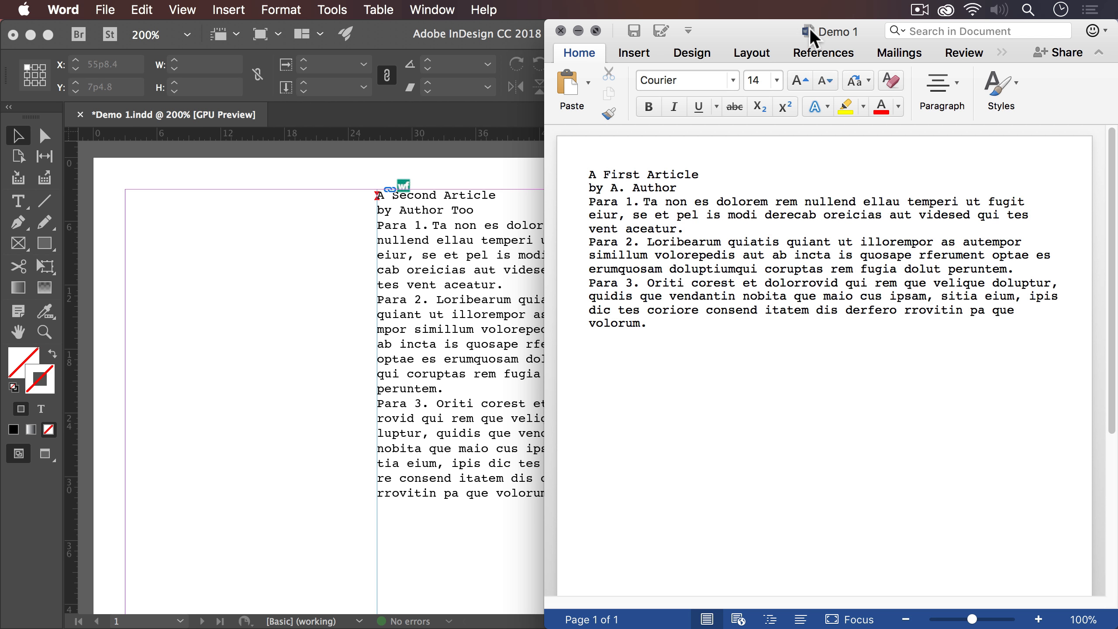
- Place the open Demo 1 Word document at the InDesign page's upper-left margin corner and narrow its frame to the left half of the page
{"action": "left_click_drag", "start_coordinate": [812, 36], "coordinate": [214, 206]}
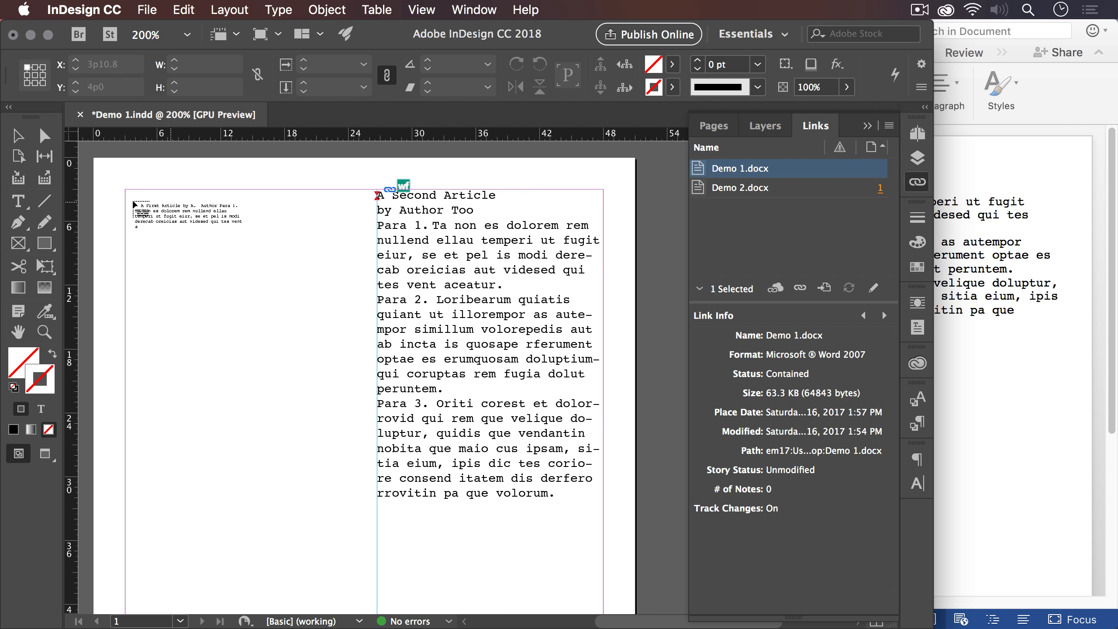
{"action": "left_click", "coordinate": [131, 192]}
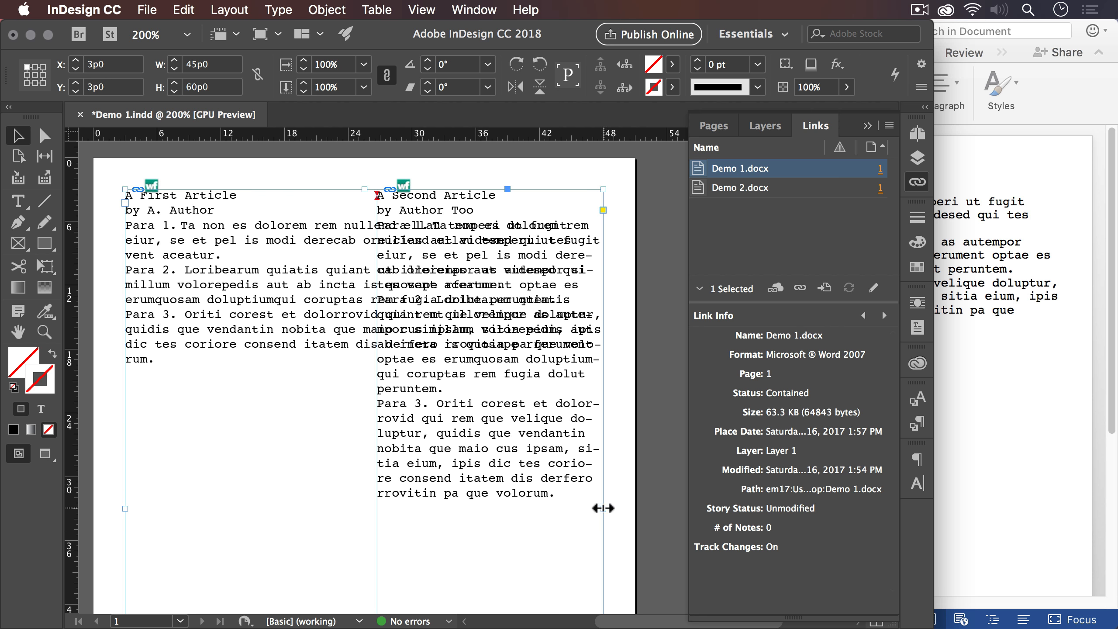
{"action": "left_click_drag", "start_coordinate": [601, 508], "coordinate": [364, 490]}
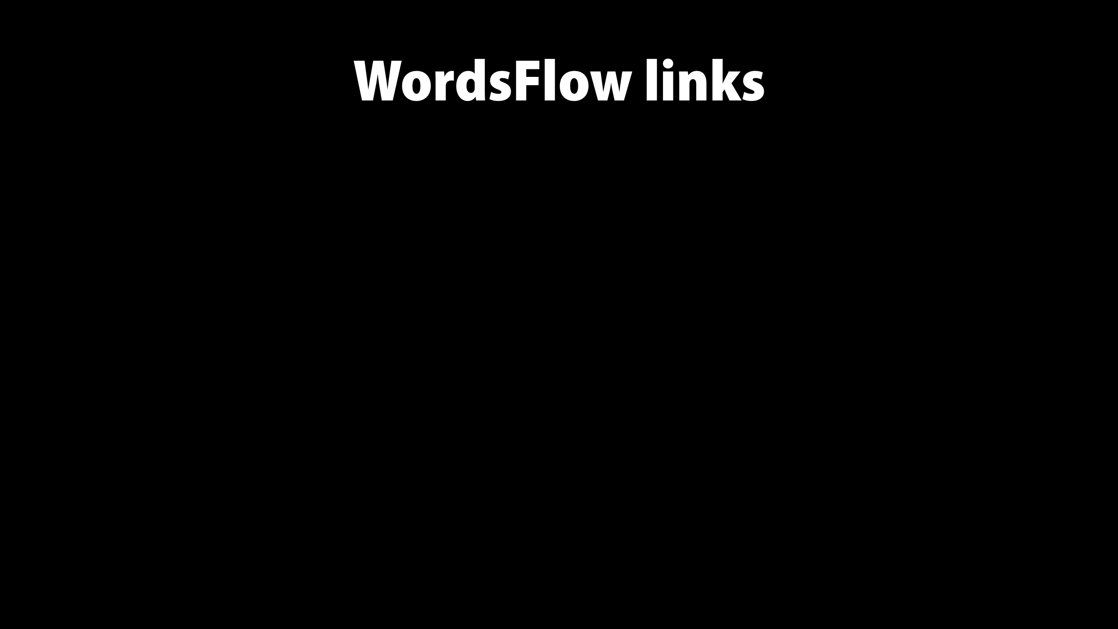
{"action": "key", "text": "Right"}
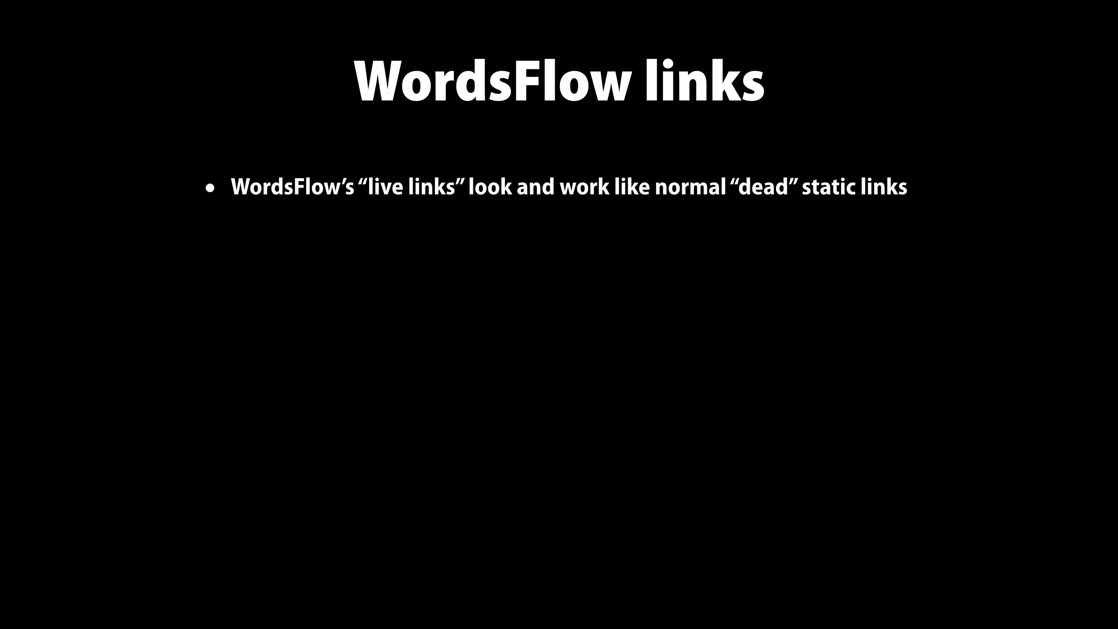
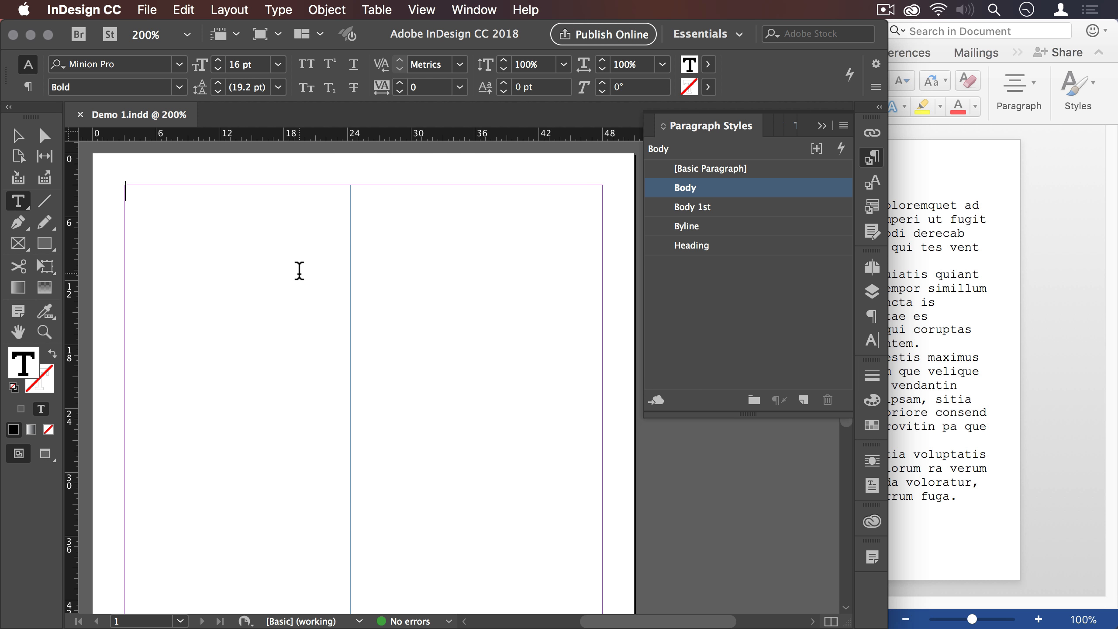
- Place the Demo 1 Word document with WordsFlow into the empty text frame
{"action": "left_click", "coordinate": [155, 10]}
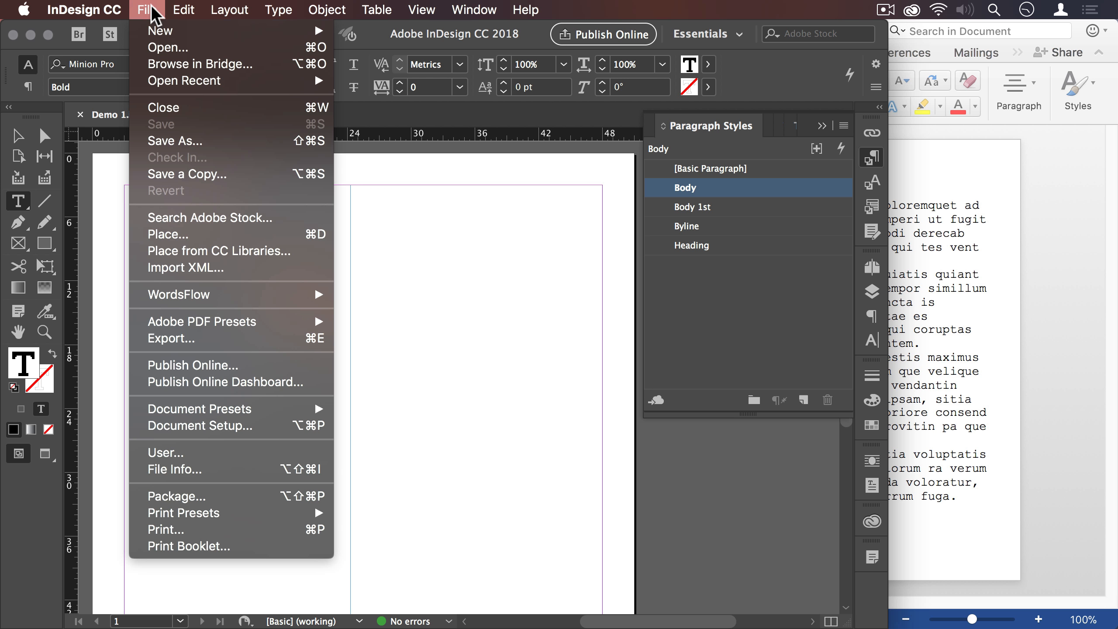
{"action": "mouse_move", "coordinate": [299, 295]}
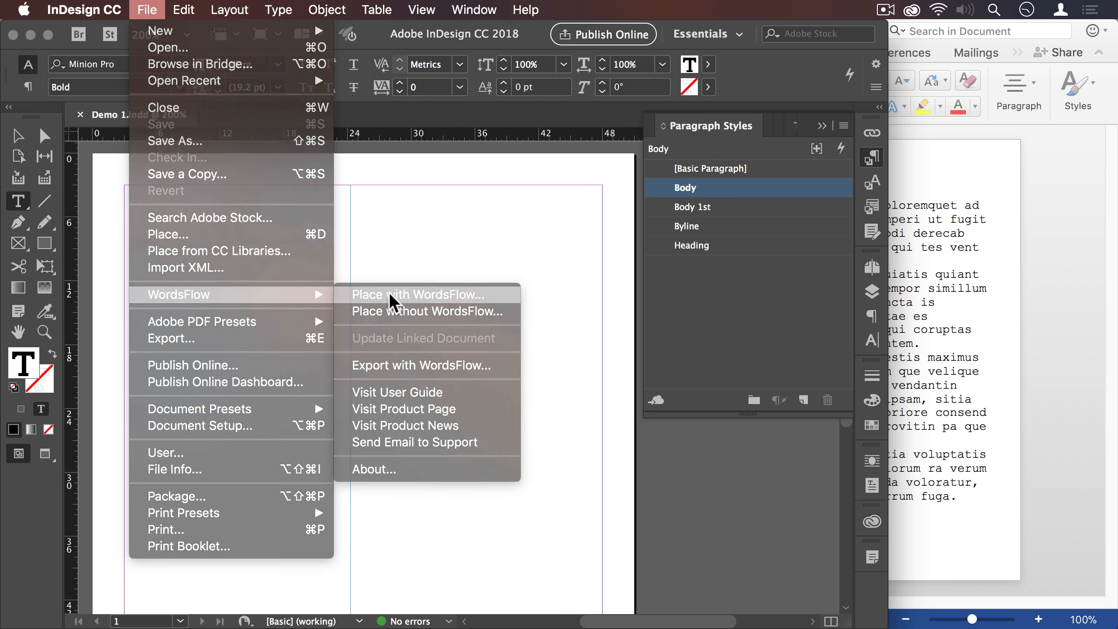
{"action": "left_click", "coordinate": [383, 295]}
{"action": "left_click", "coordinate": [425, 144]}
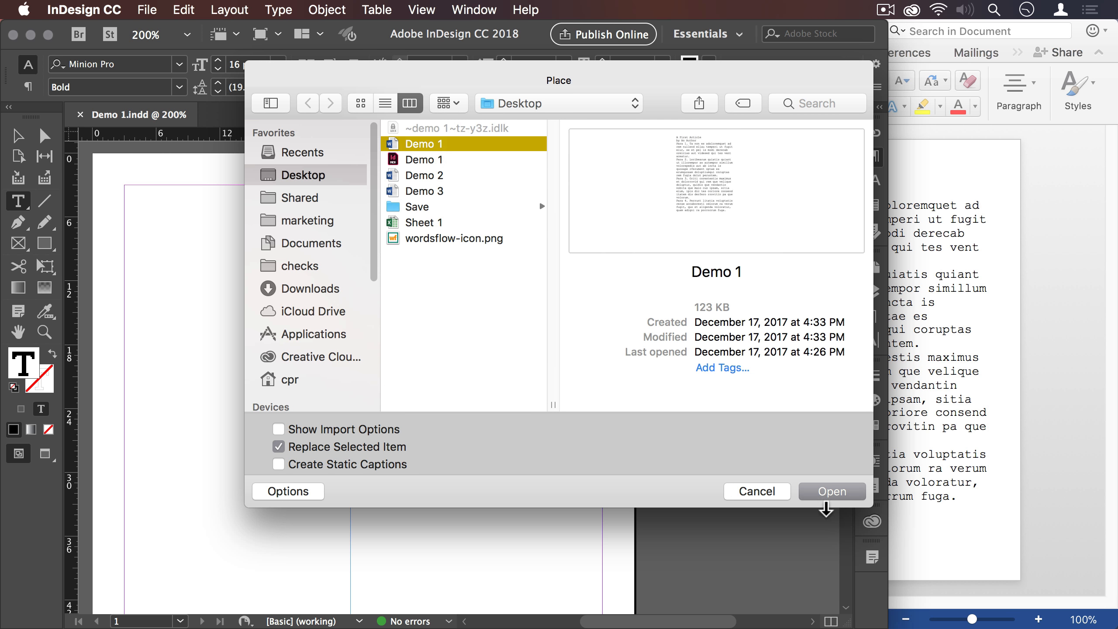
{"action": "left_click", "coordinate": [834, 491]}
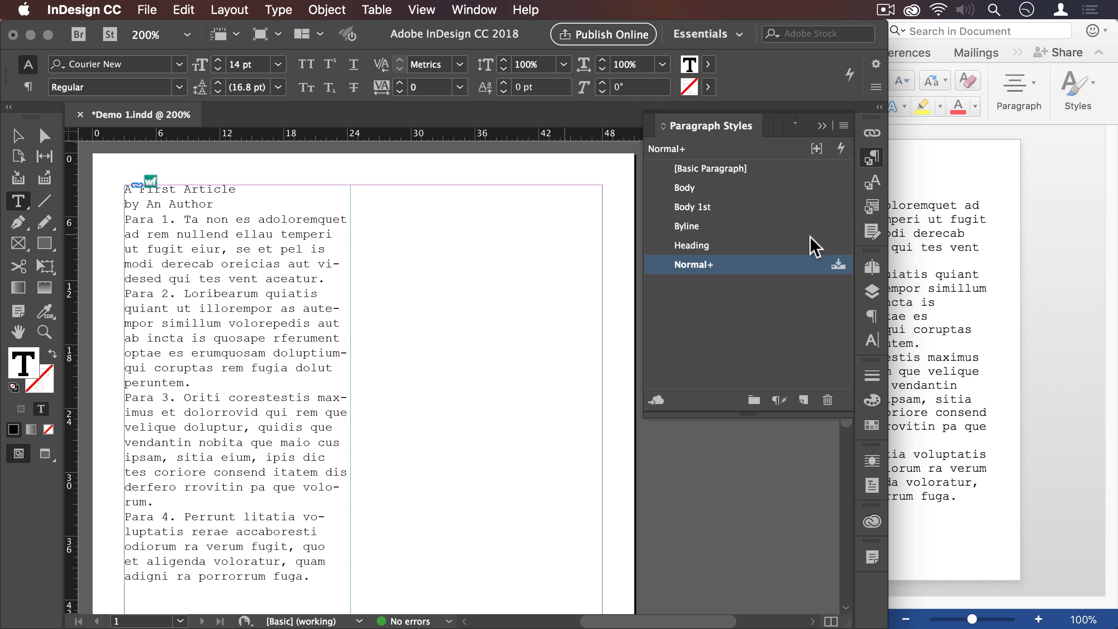
- Apply the Body paragraph style to the entire placed story
{"action": "left_click", "coordinate": [939, 245]}
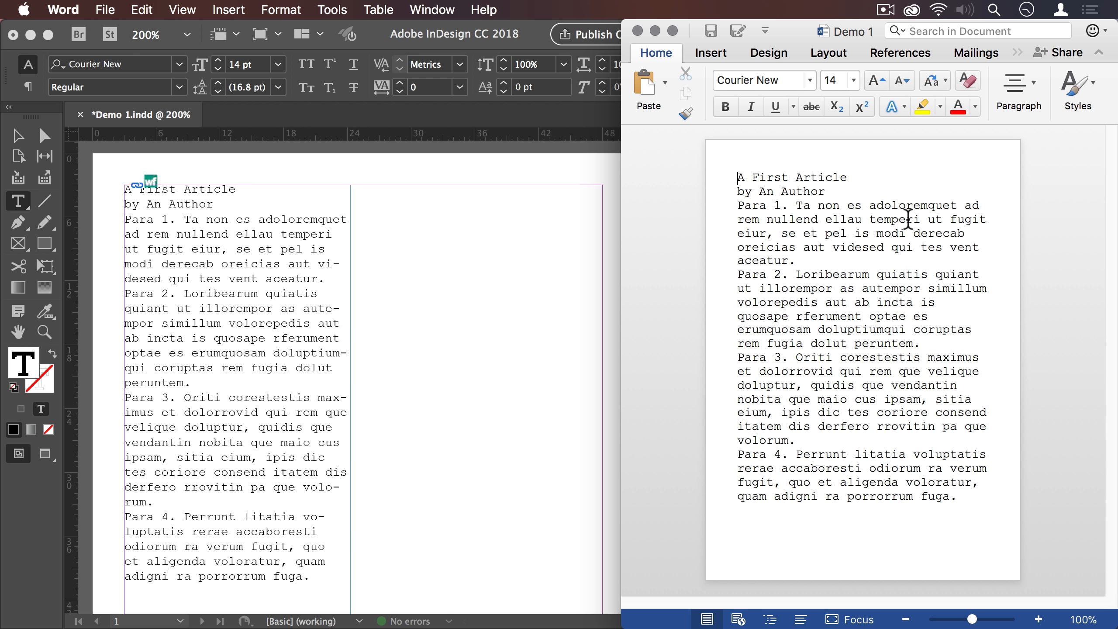
{"action": "left_click", "coordinate": [316, 264]}
{"action": "key", "text": "super+a"}
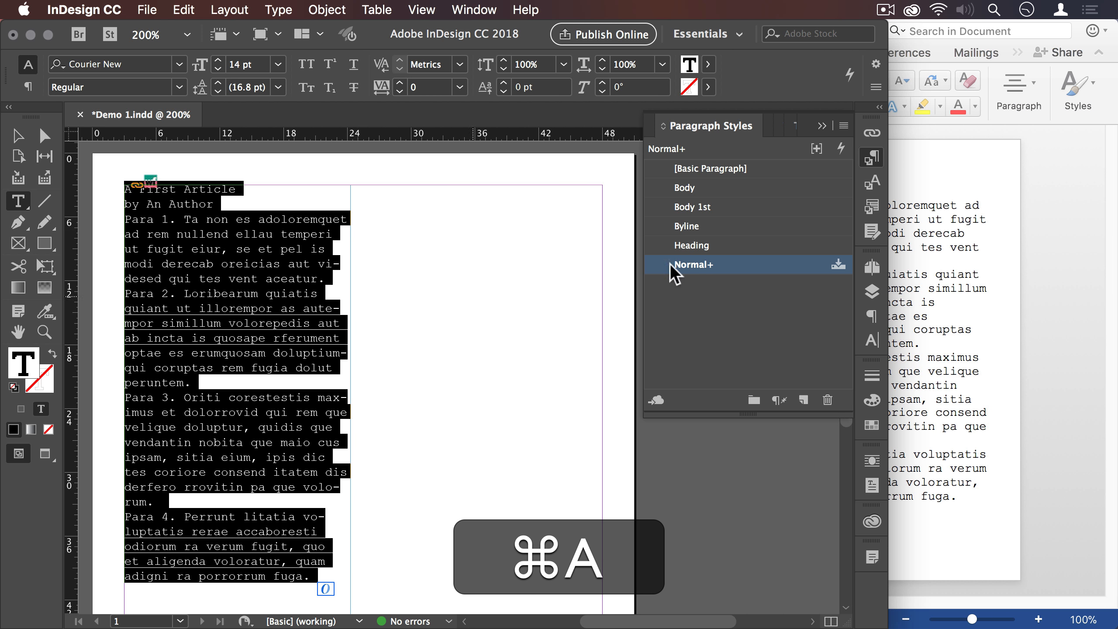
{"action": "left_click", "coordinate": [689, 189]}
- Apply the Heading paragraph style to the title line and the Byline style to the author line
{"action": "left_click", "coordinate": [171, 191]}
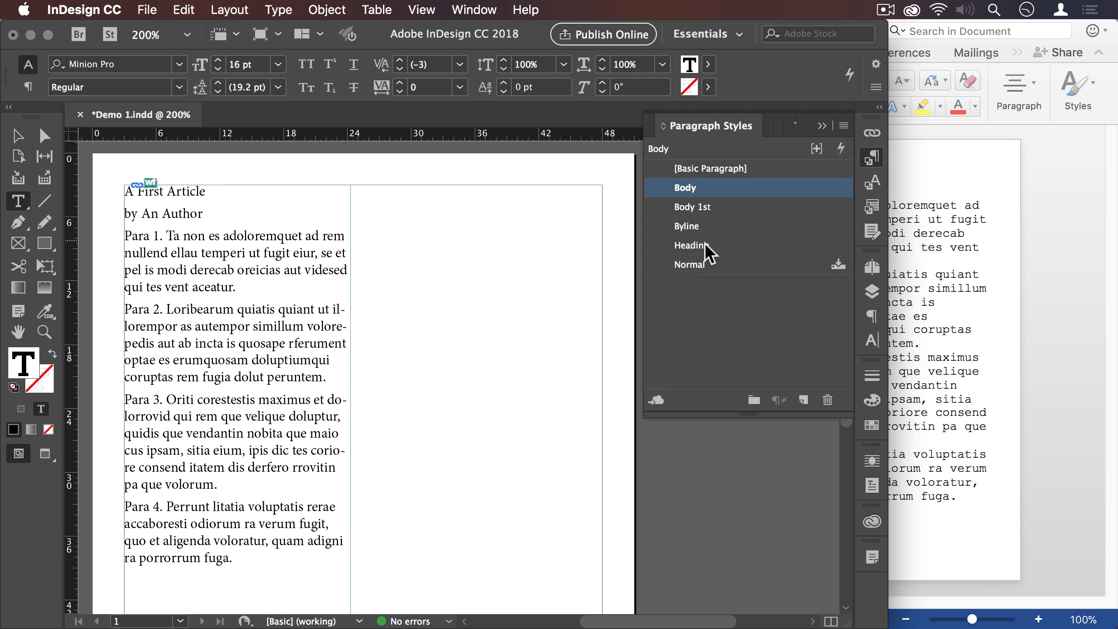
{"action": "left_click", "coordinate": [704, 244]}
{"action": "left_click", "coordinate": [176, 224]}
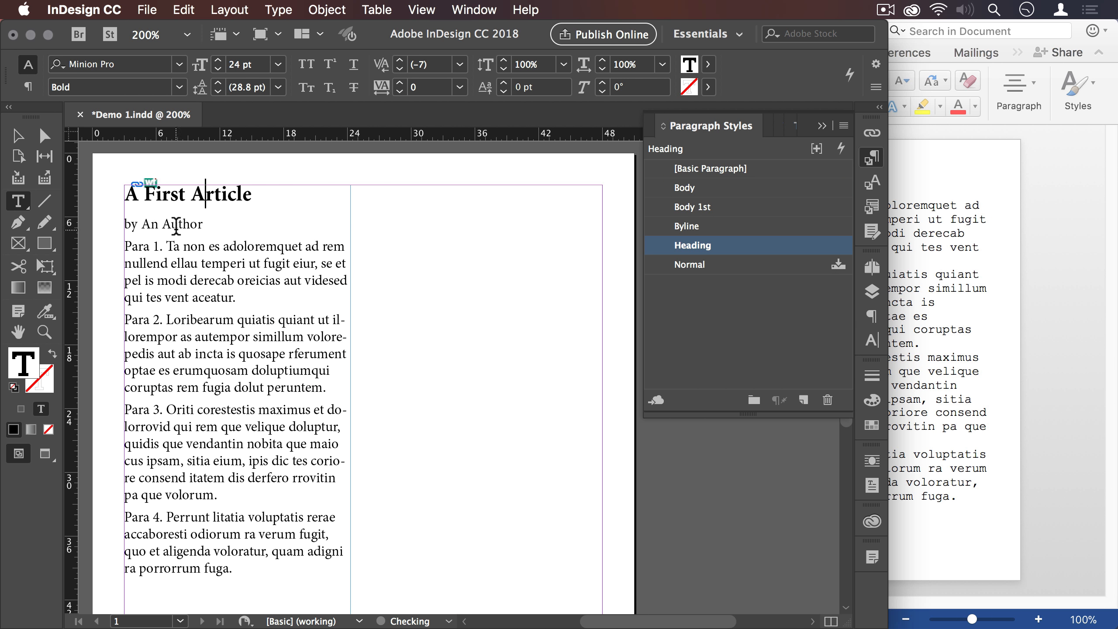
{"action": "left_click", "coordinate": [685, 226]}
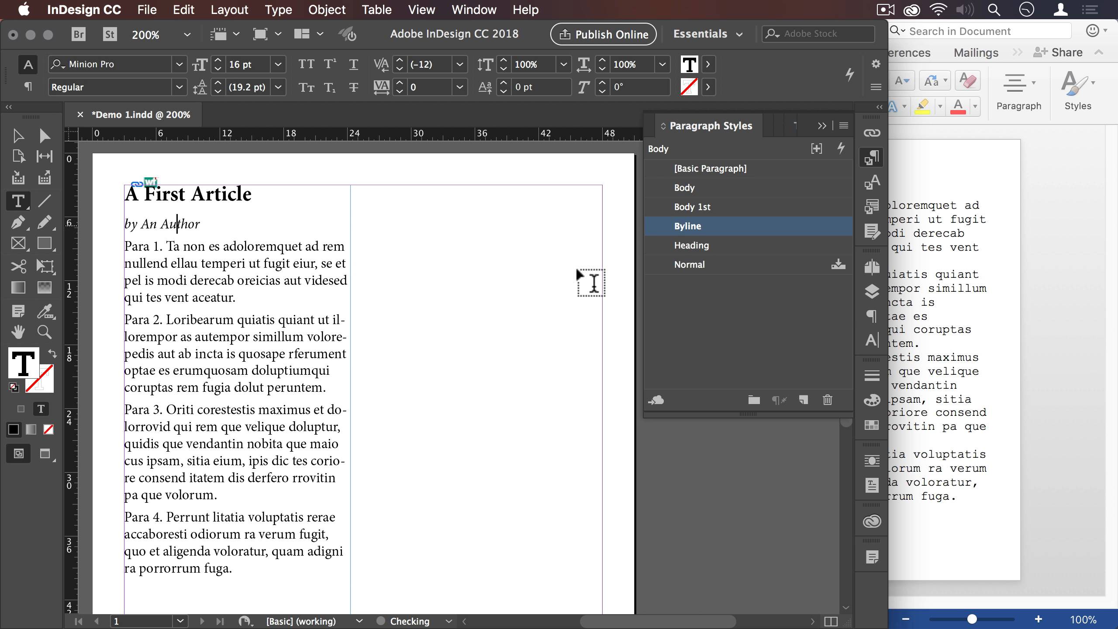
{"action": "left_click", "coordinate": [224, 263]}
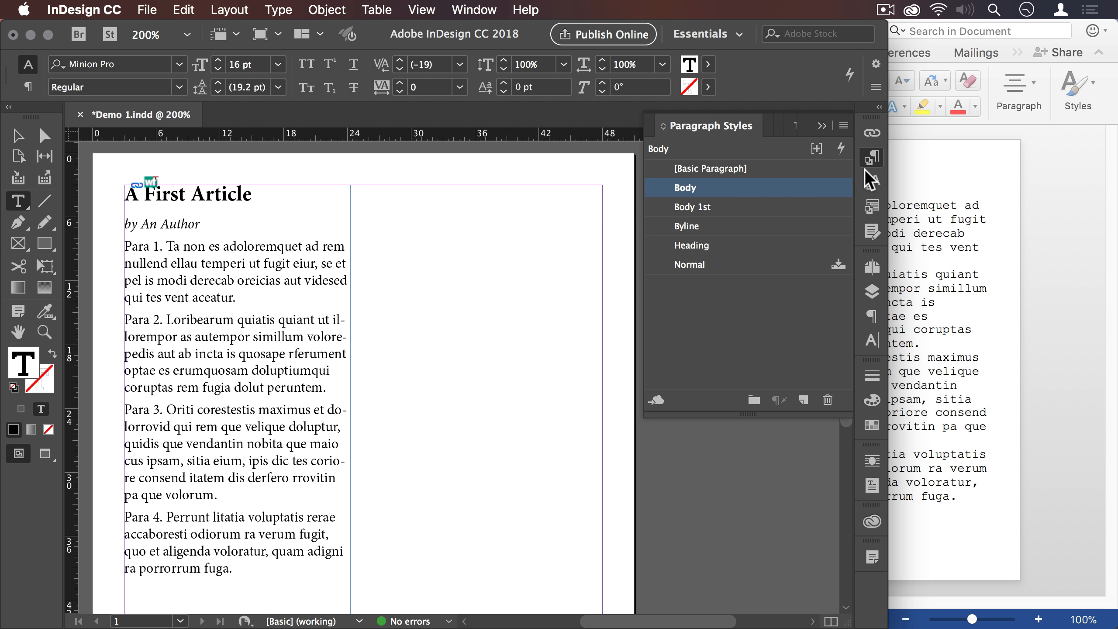
- Switch to Word, replace "First" with "Second" in the title and Para 2's opening word "Loribearum" with "Quicumque", and save
{"action": "left_click", "coordinate": [935, 194]}
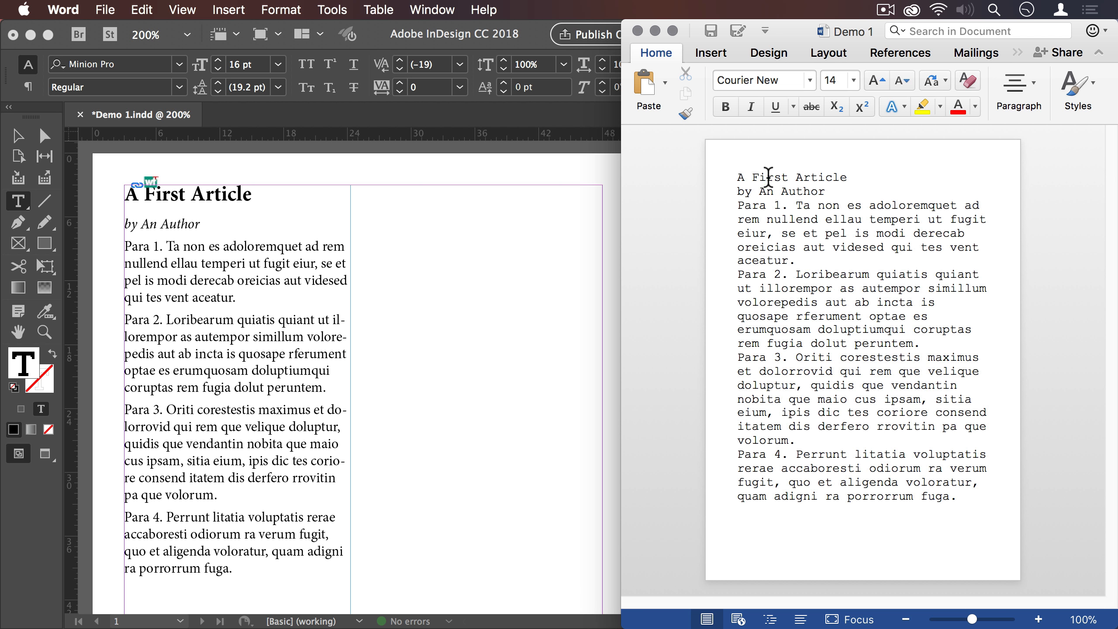
{"action": "double_click", "coordinate": [769, 177]}
{"action": "type", "text": "Second"}
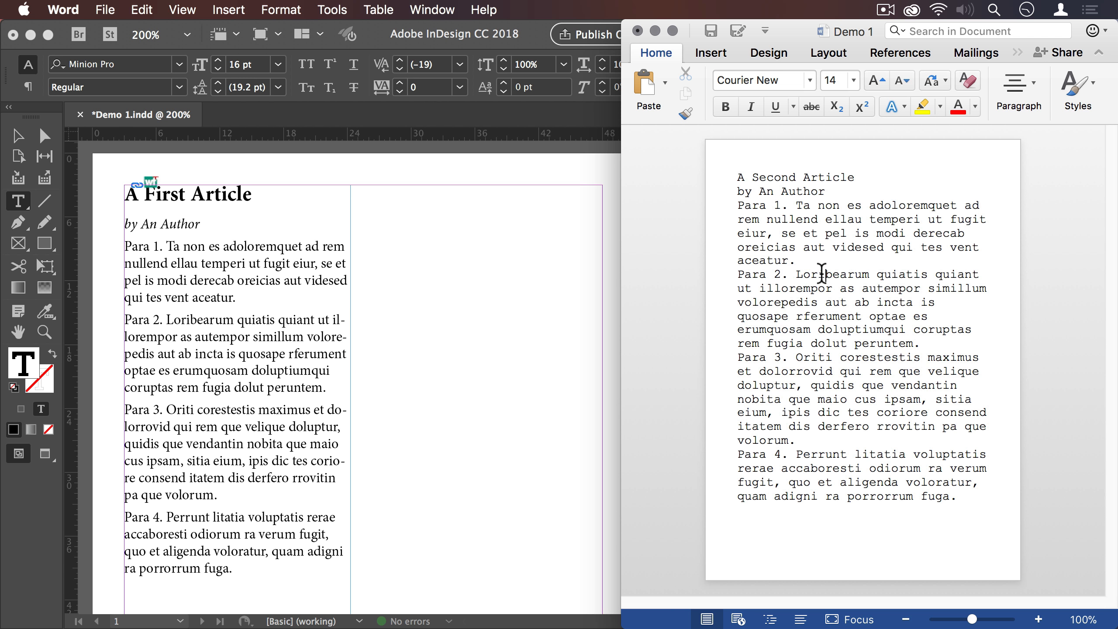
{"action": "double_click", "coordinate": [822, 274]}
{"action": "type", "text": "Qui"}
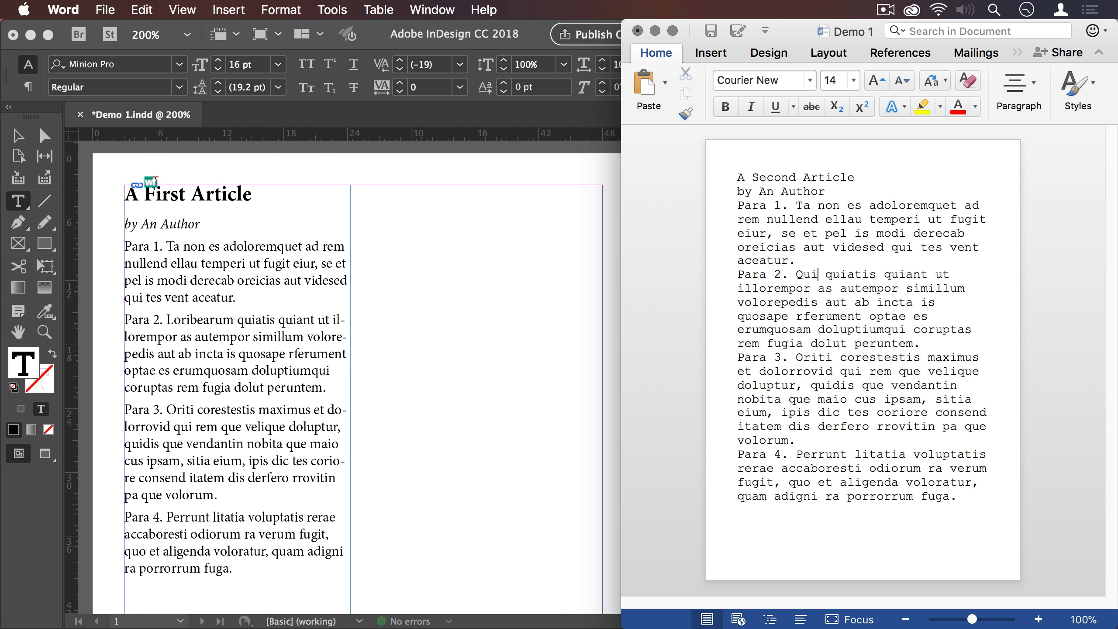
{"action": "type", "text": "cumque"}
{"action": "key", "text": "super+s"}
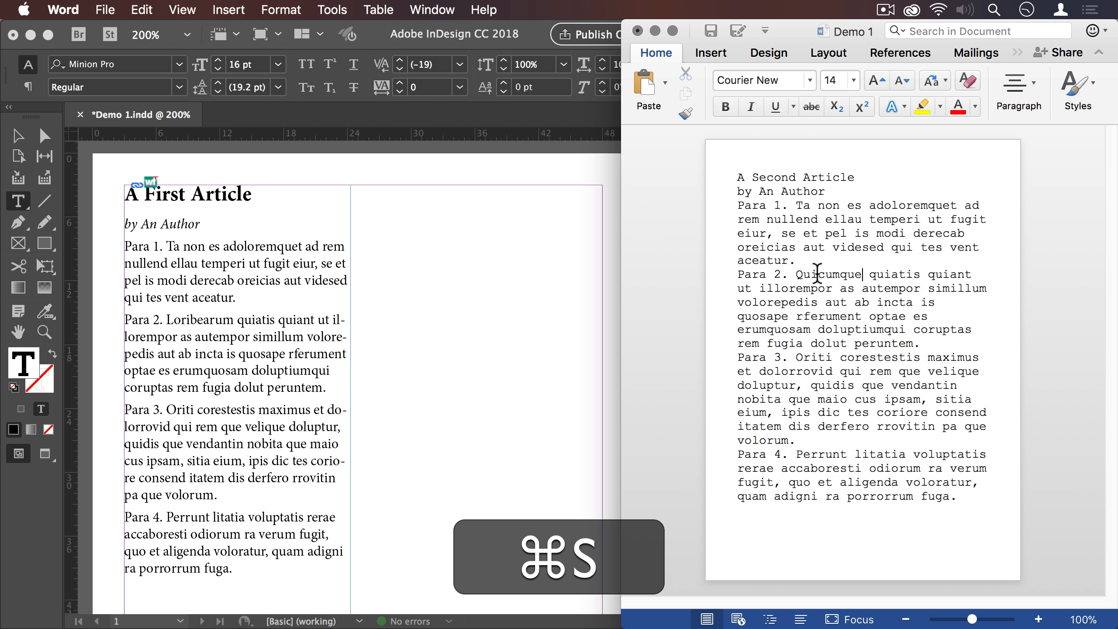
- Switch to InDesign, update the Demo 1.docx link and check the replaced words in the title and Para 2
{"action": "left_click", "coordinate": [467, 255]}
{"action": "left_click", "coordinate": [872, 133]}
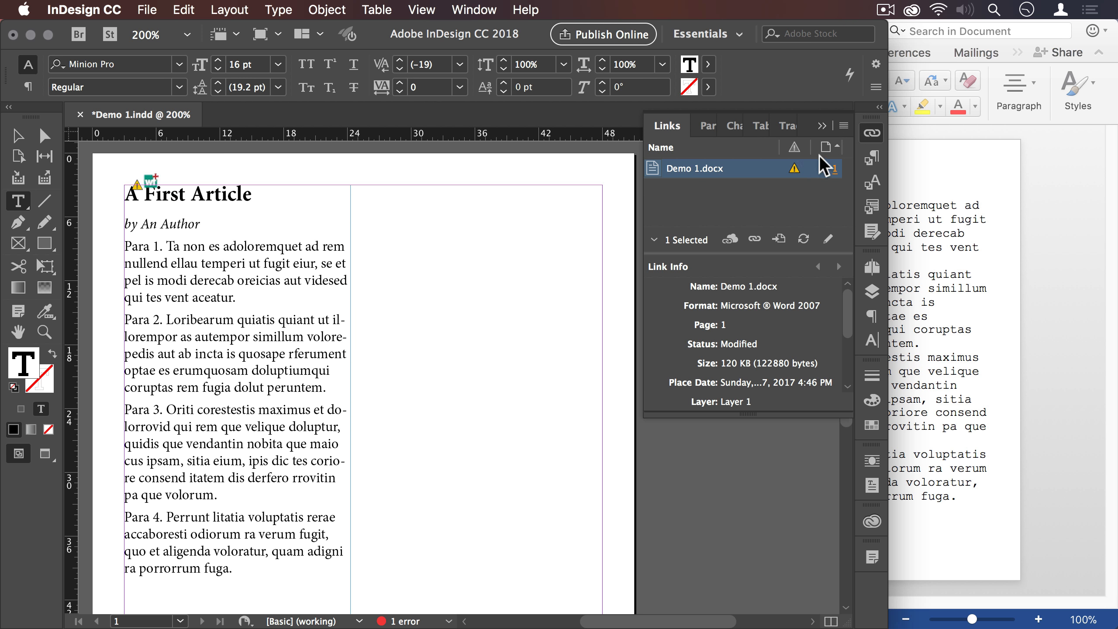
{"action": "left_click", "coordinate": [794, 168]}
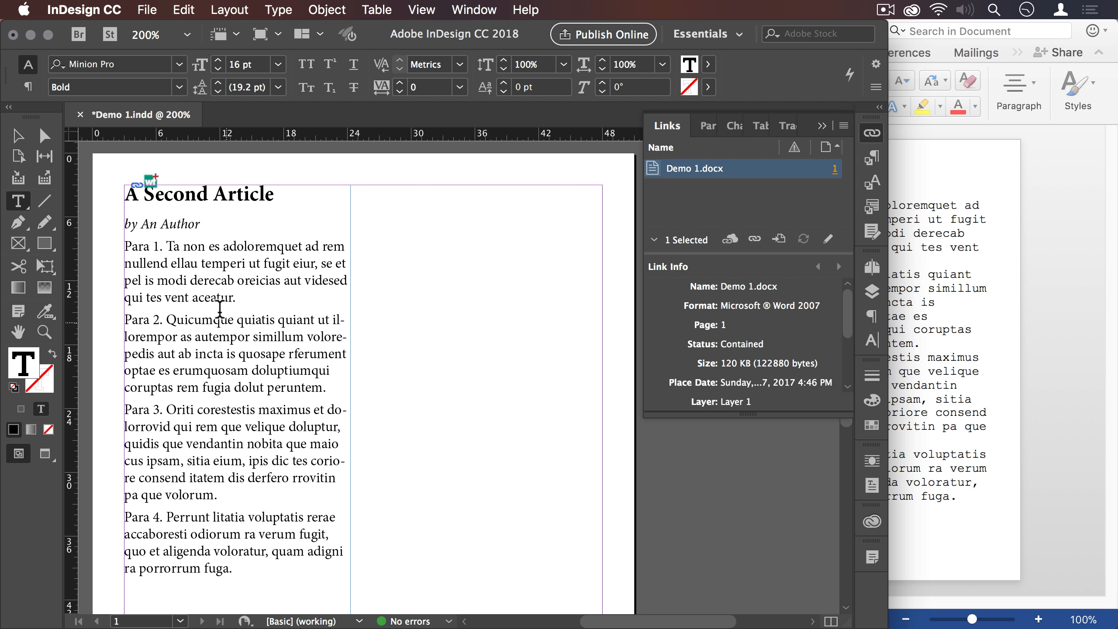
{"action": "double_click", "coordinate": [178, 194]}
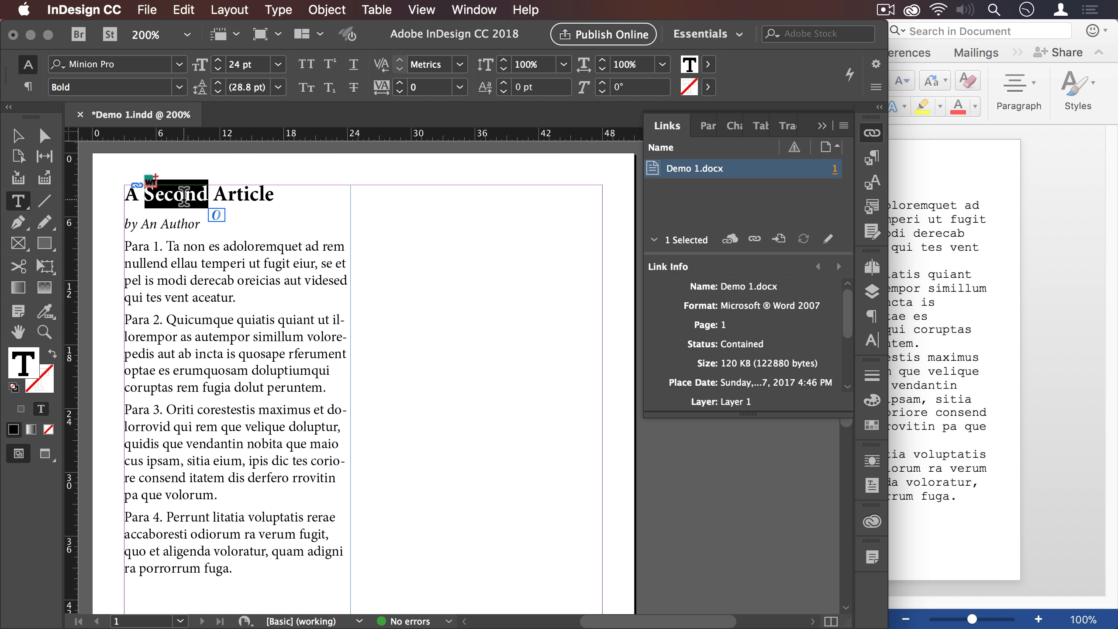
{"action": "double_click", "coordinate": [210, 318]}
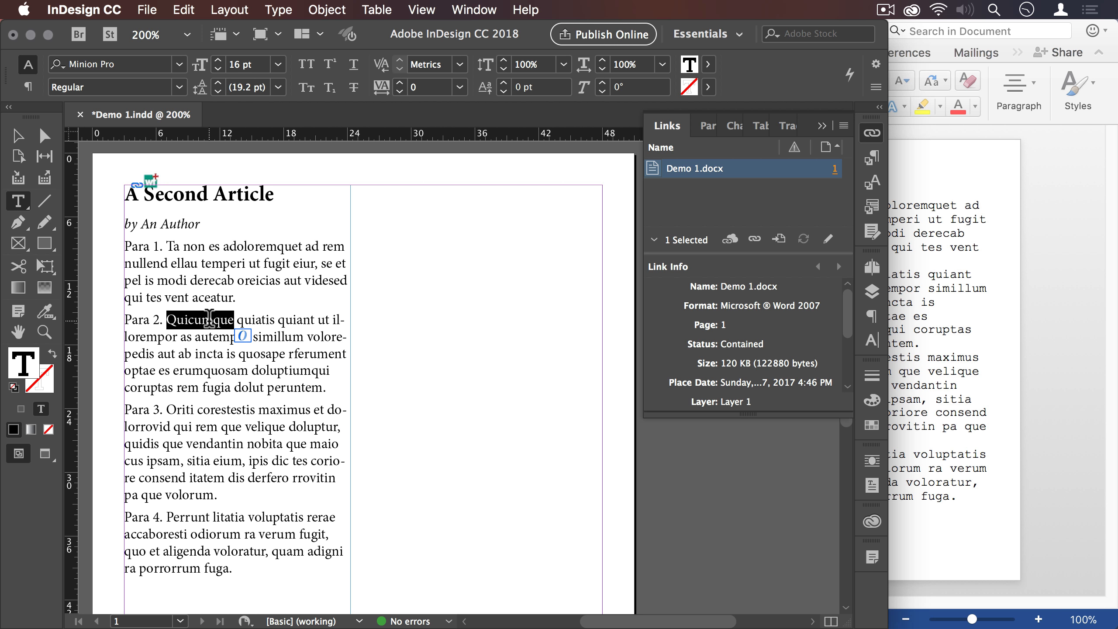
{"action": "left_click", "coordinate": [262, 319]}
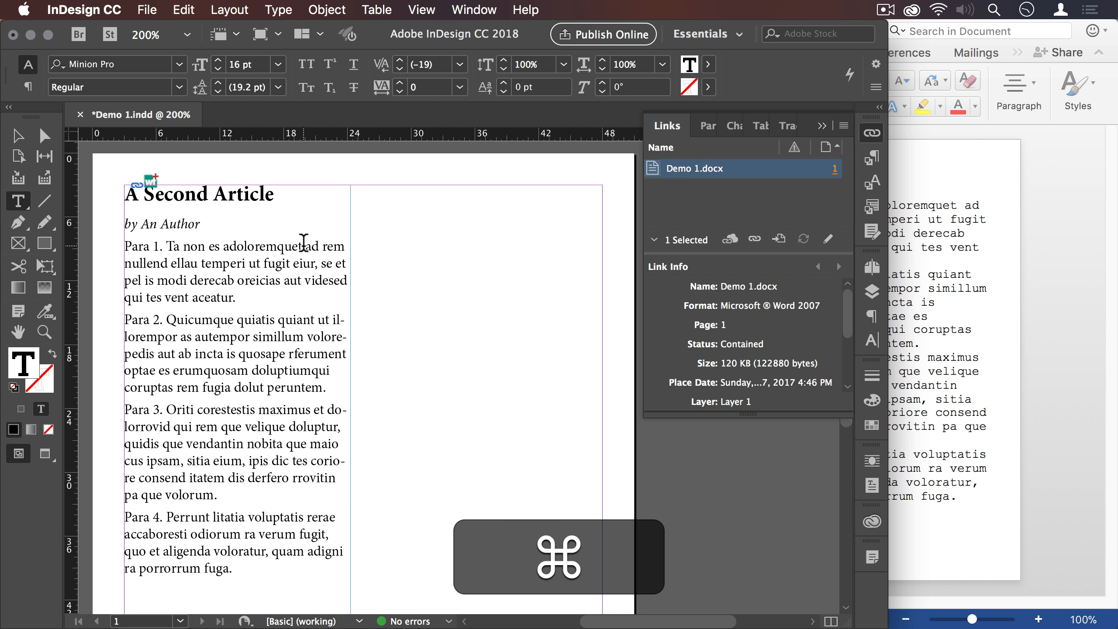
- Open the story in the Story Editor, accept all its tracked changes and return to the layout
{"action": "key", "text": "super+y"}
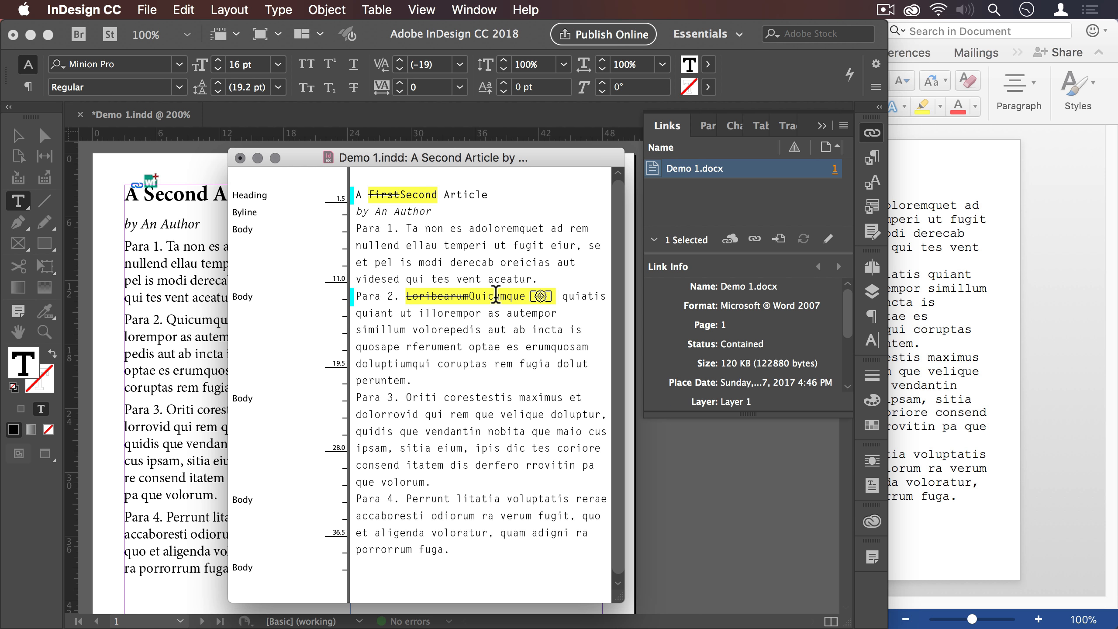
{"action": "left_click", "coordinate": [872, 230]}
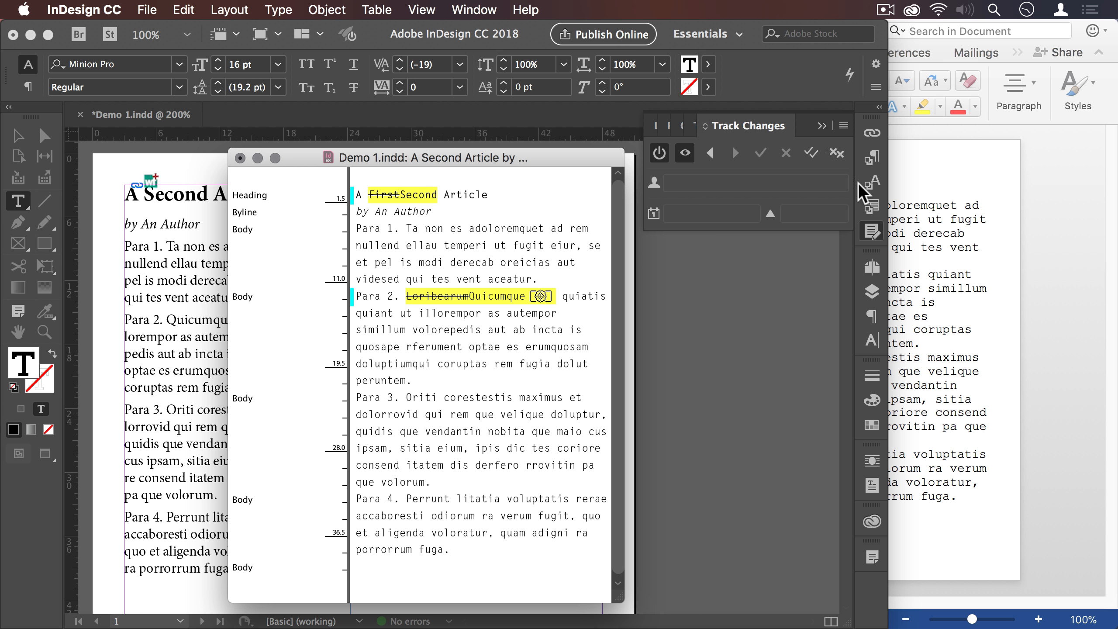
{"action": "left_click", "coordinate": [811, 153]}
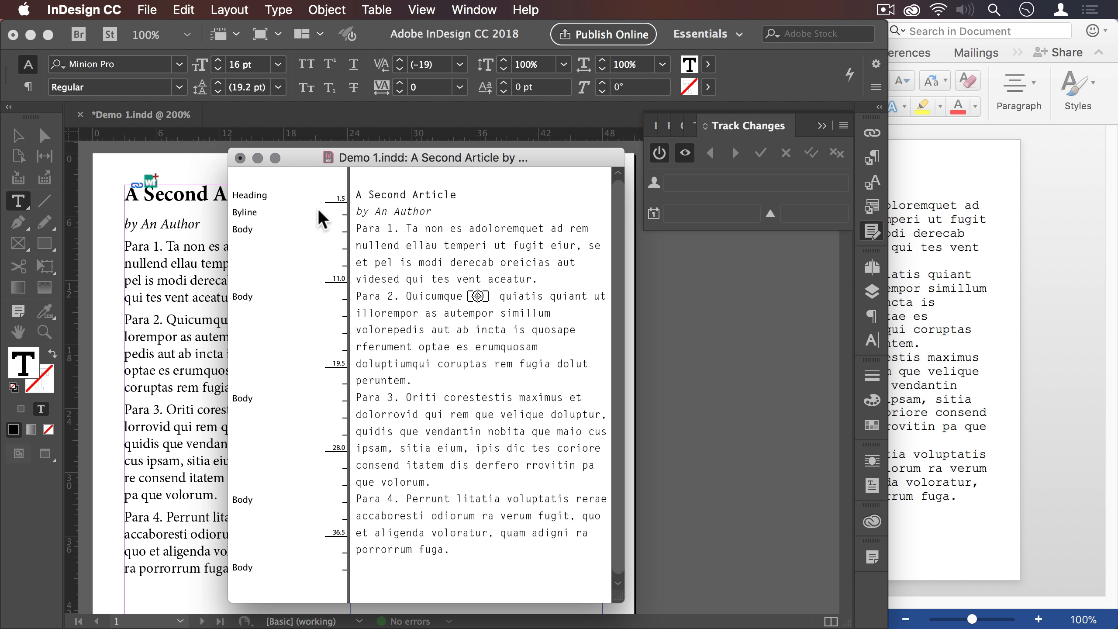
{"action": "left_click", "coordinate": [197, 278]}
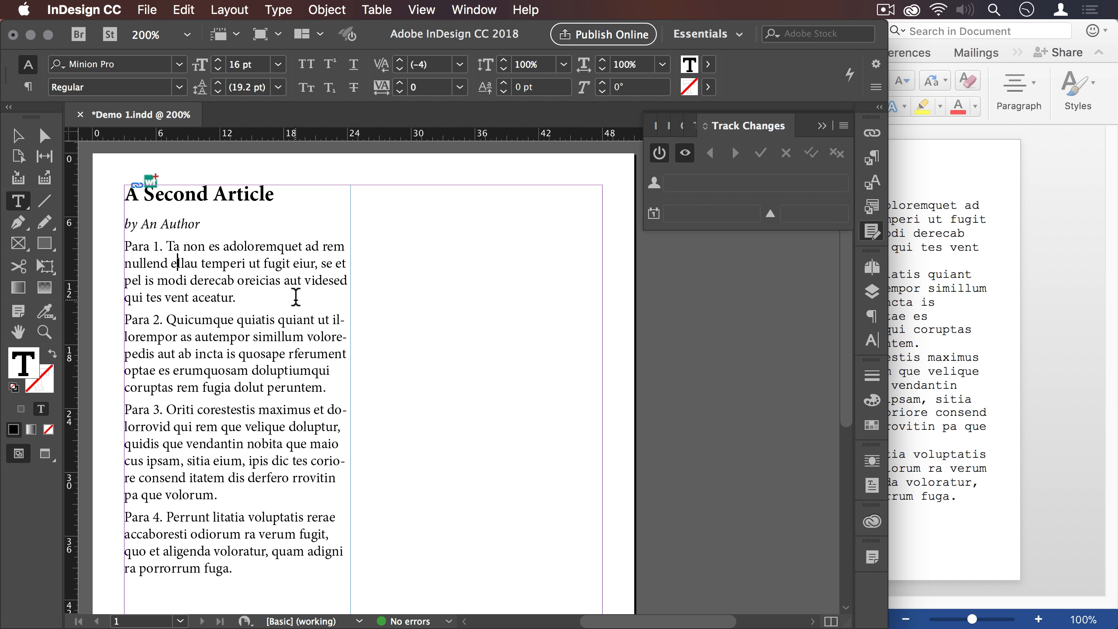
- Apply the emphasis character style to the word "adoloremquet" in Para 1
{"action": "double_click", "coordinate": [278, 246]}
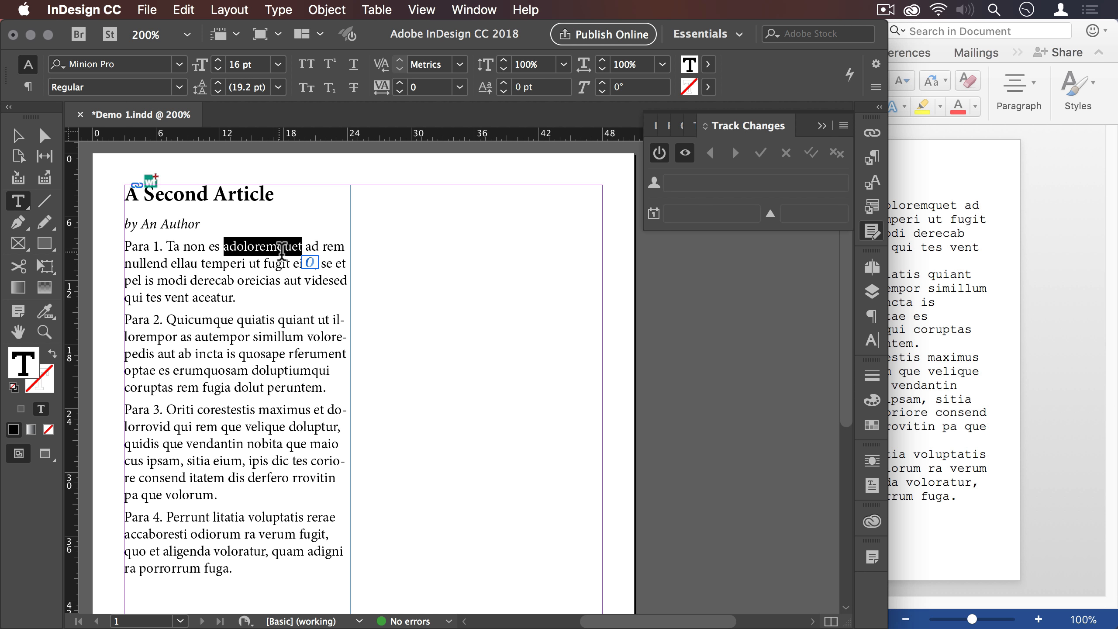
{"action": "left_click", "coordinate": [870, 184]}
{"action": "left_click", "coordinate": [693, 188]}
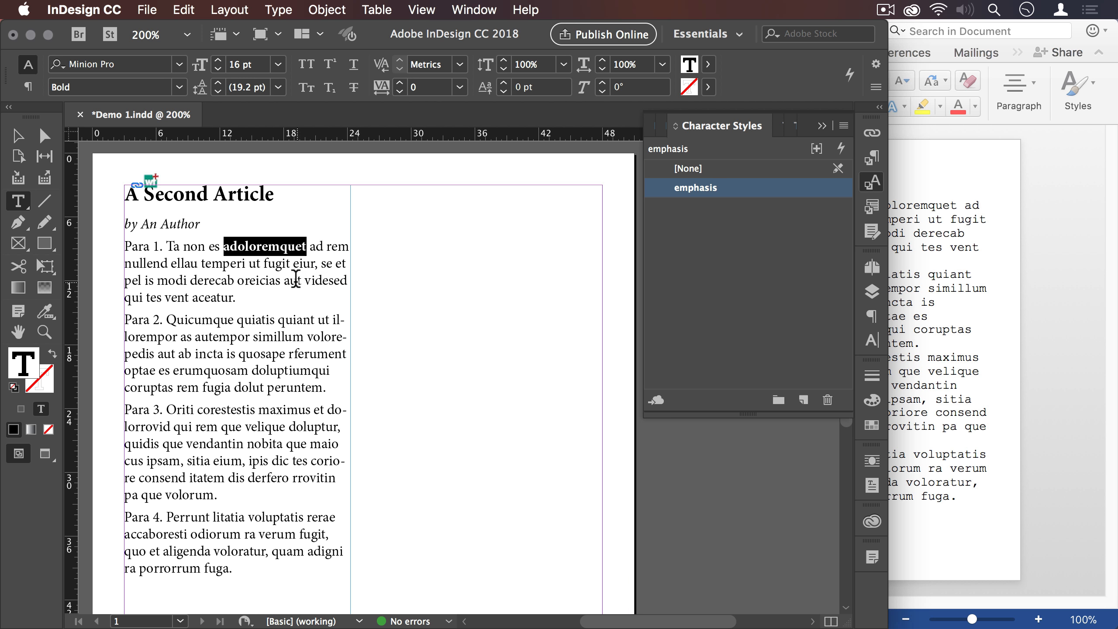
{"action": "left_click", "coordinate": [277, 282]}
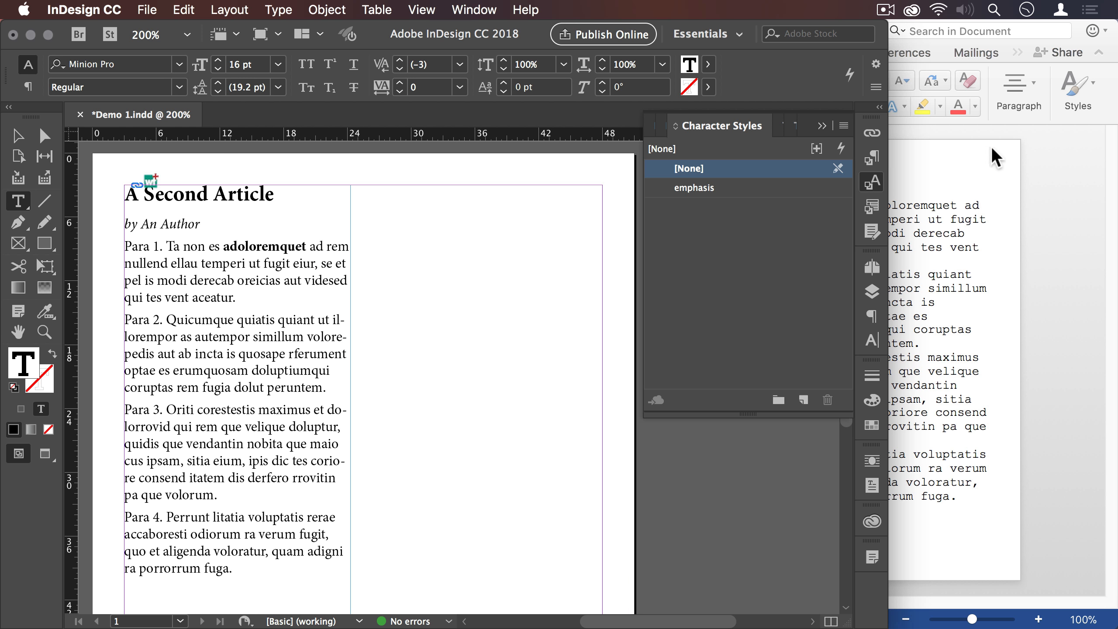
- Switch to Word, replace "adoloremquet" in Para 1 with "perrunt" and save the document
{"action": "left_click", "coordinate": [984, 202]}
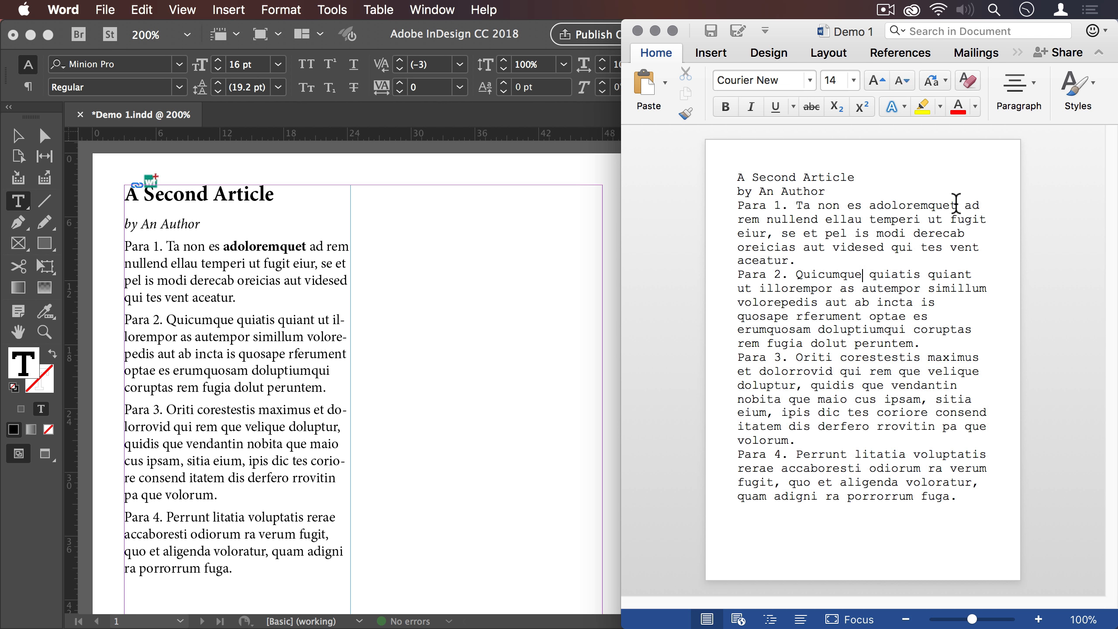
{"action": "left_click_drag", "start_coordinate": [956, 203], "coordinate": [869, 204]}
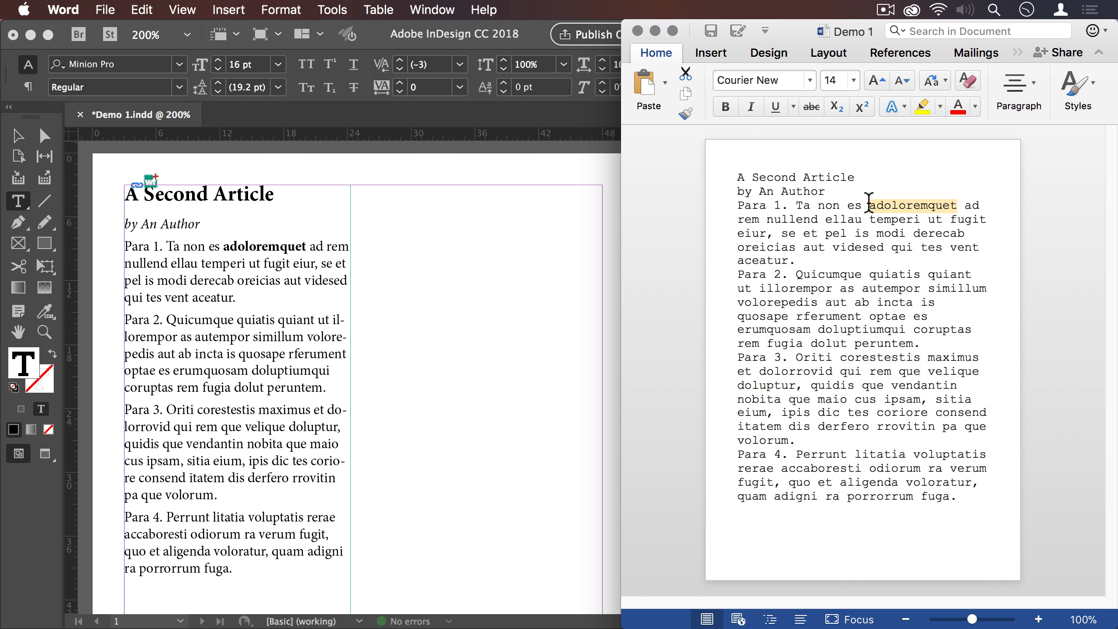
{"action": "key", "text": "super+x"}
{"action": "type", "text": "per"}
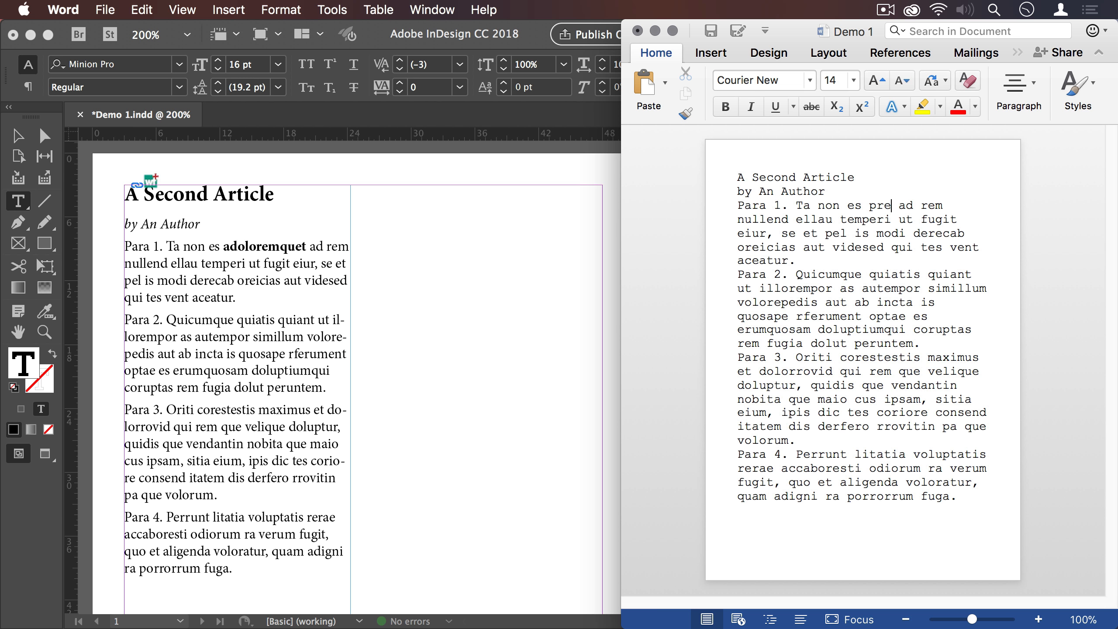
{"action": "type", "text": "runt"}
{"action": "key", "text": "super+s"}
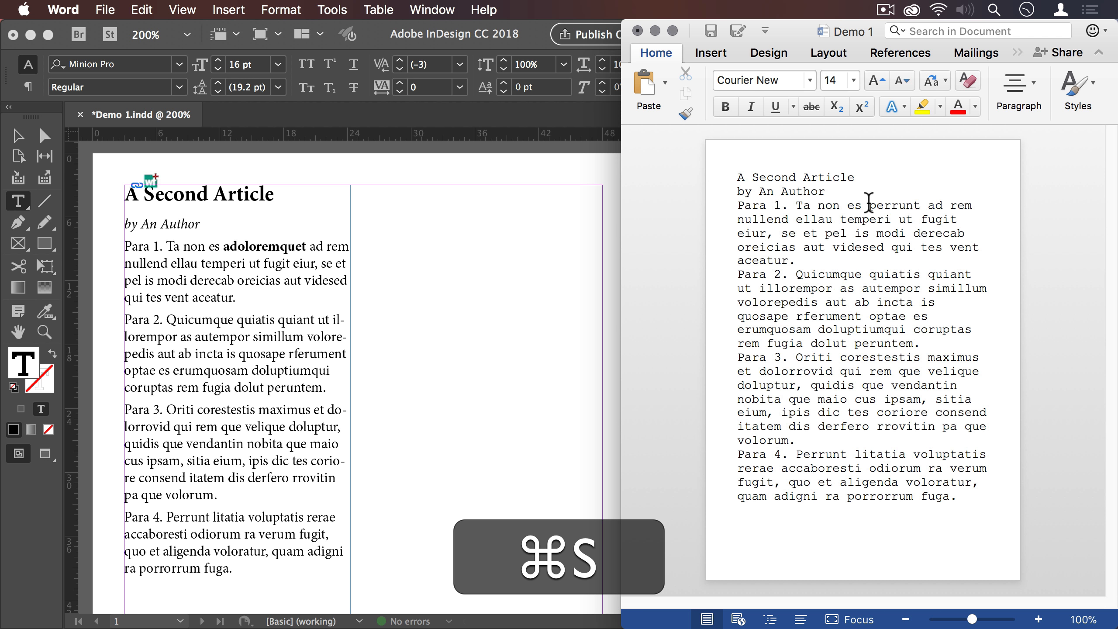
- Switch to InDesign, update the Demo 1.docx link and check which character style "perrunt" in Para 1 carries
{"action": "left_click", "coordinate": [541, 205]}
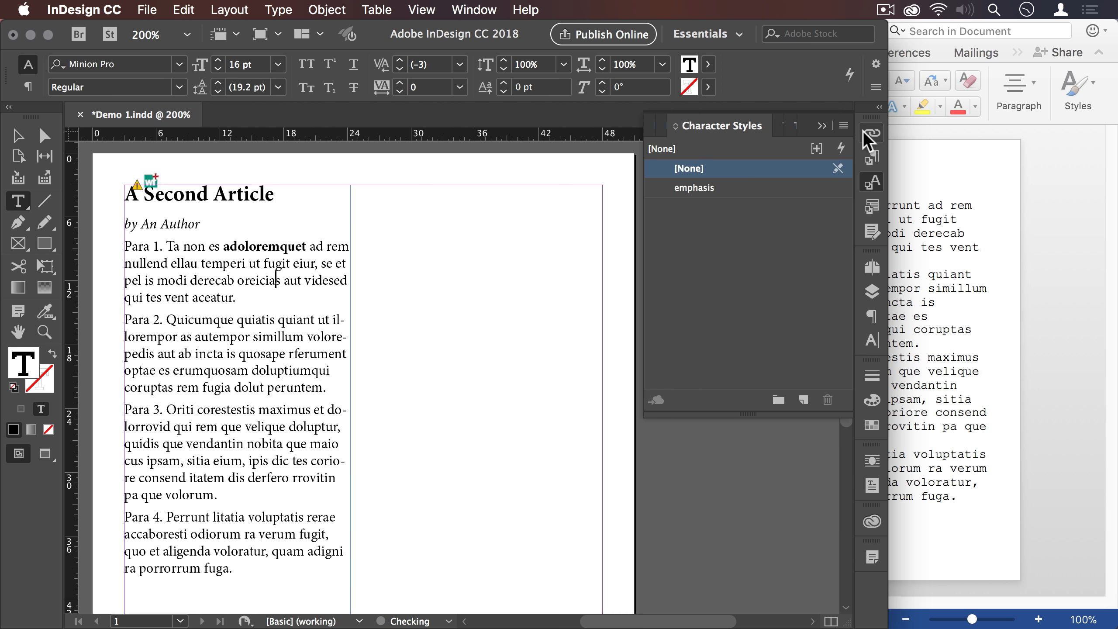
{"action": "left_click", "coordinate": [871, 133]}
{"action": "double_click", "coordinate": [792, 172]}
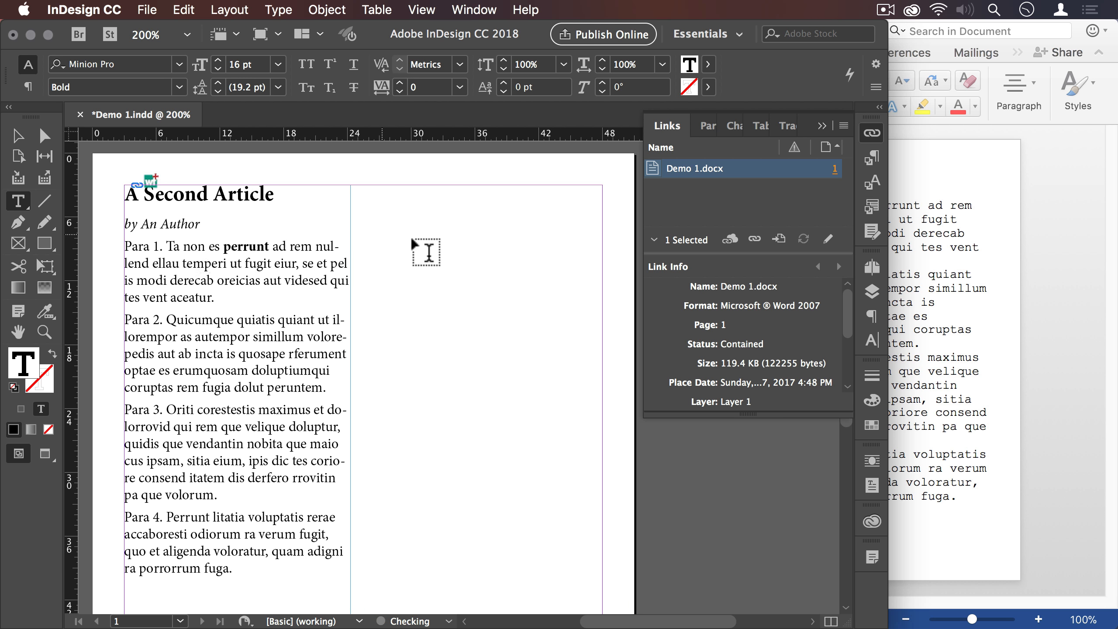
{"action": "left_click", "coordinate": [240, 245]}
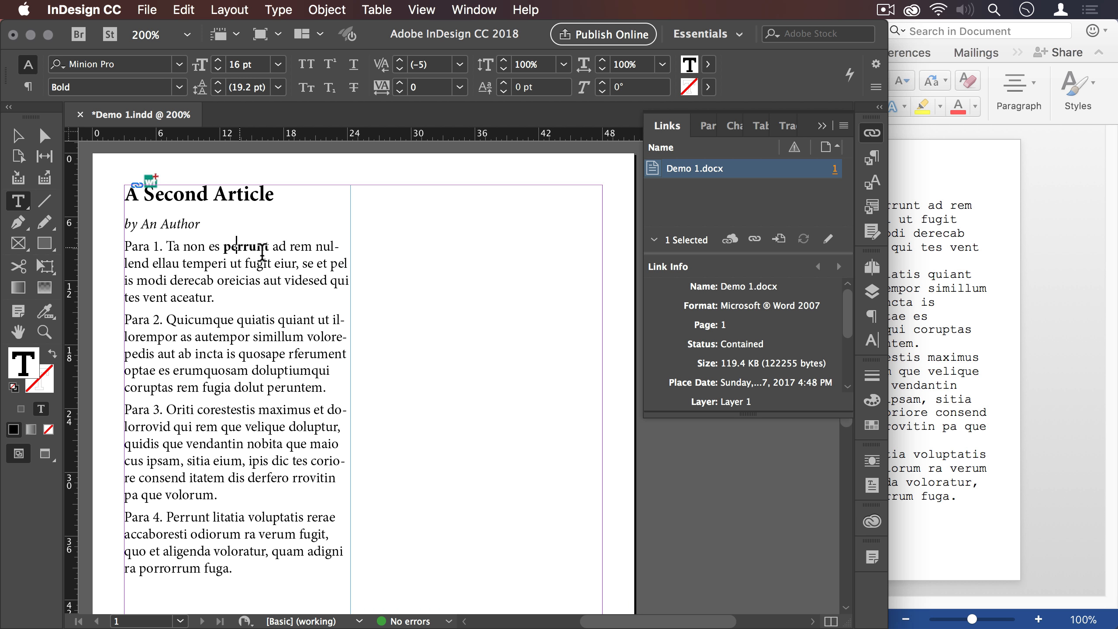
{"action": "left_click", "coordinate": [872, 182]}
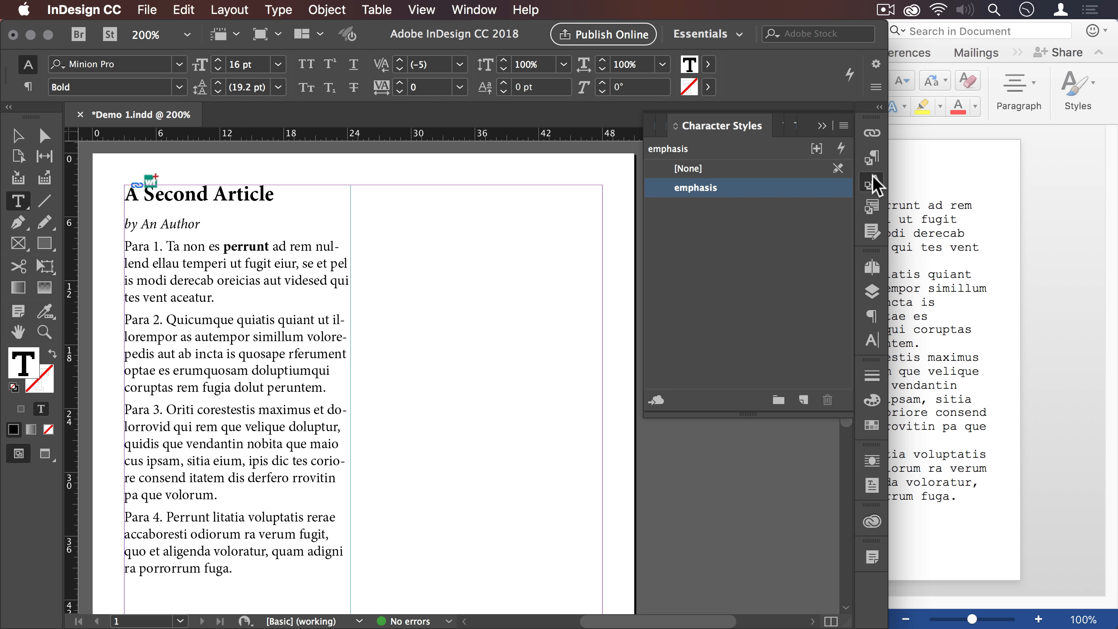
{"action": "left_click", "coordinate": [295, 249]}
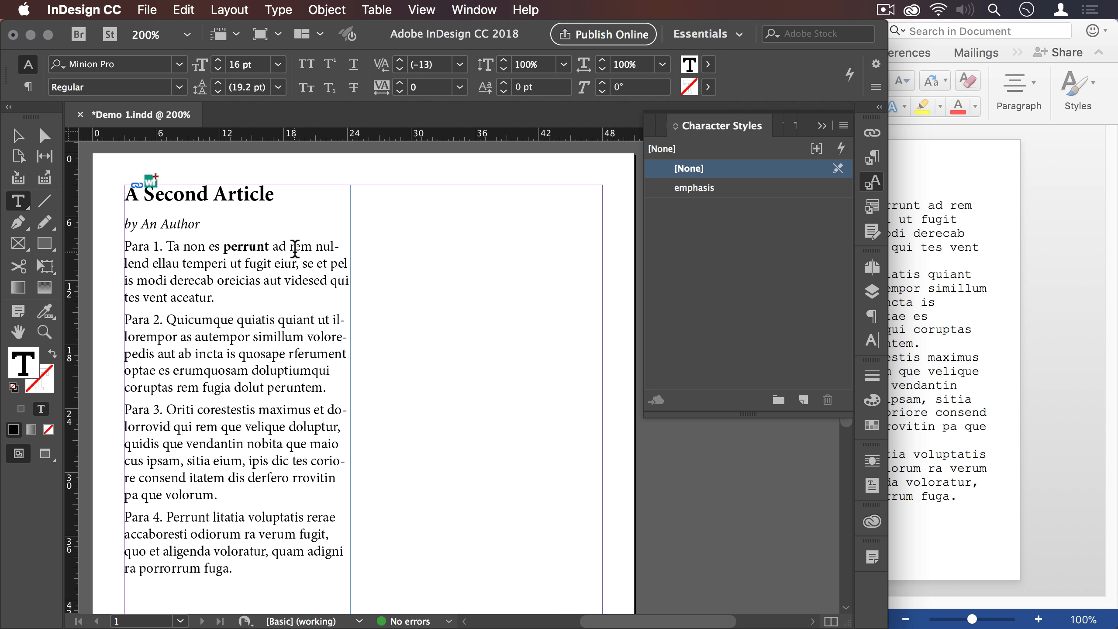
- Switch to Word, extend "perrunt" in Para 1 to "perrunttum" and save the document
{"action": "left_click", "coordinate": [951, 197]}
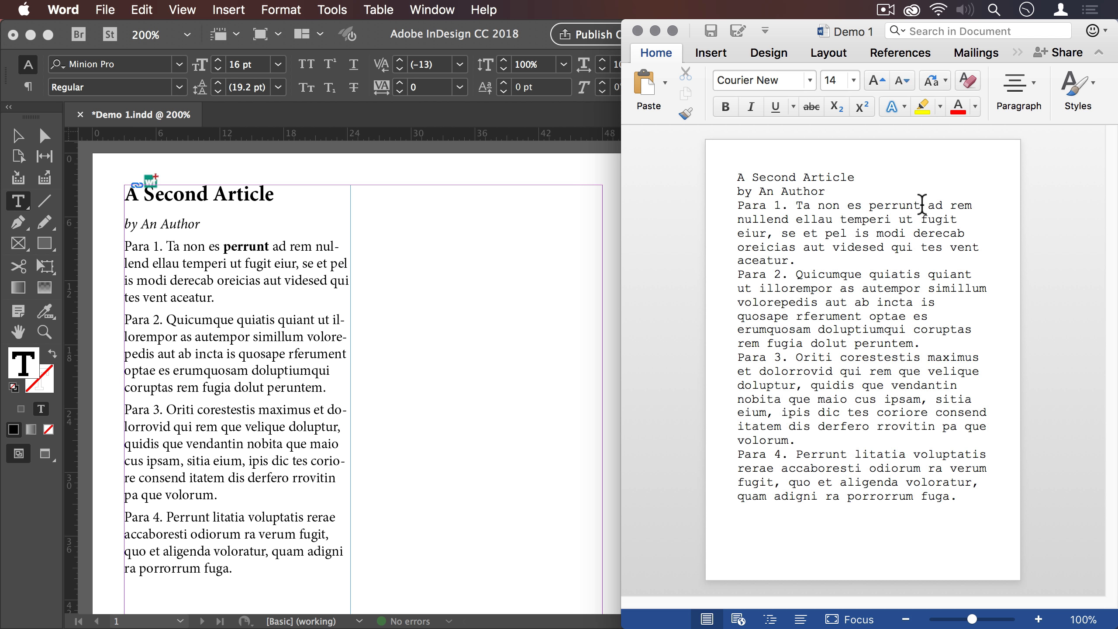
{"action": "left_click", "coordinate": [922, 205]}
{"action": "type", "text": "tum"}
{"action": "key", "text": "super+m"}
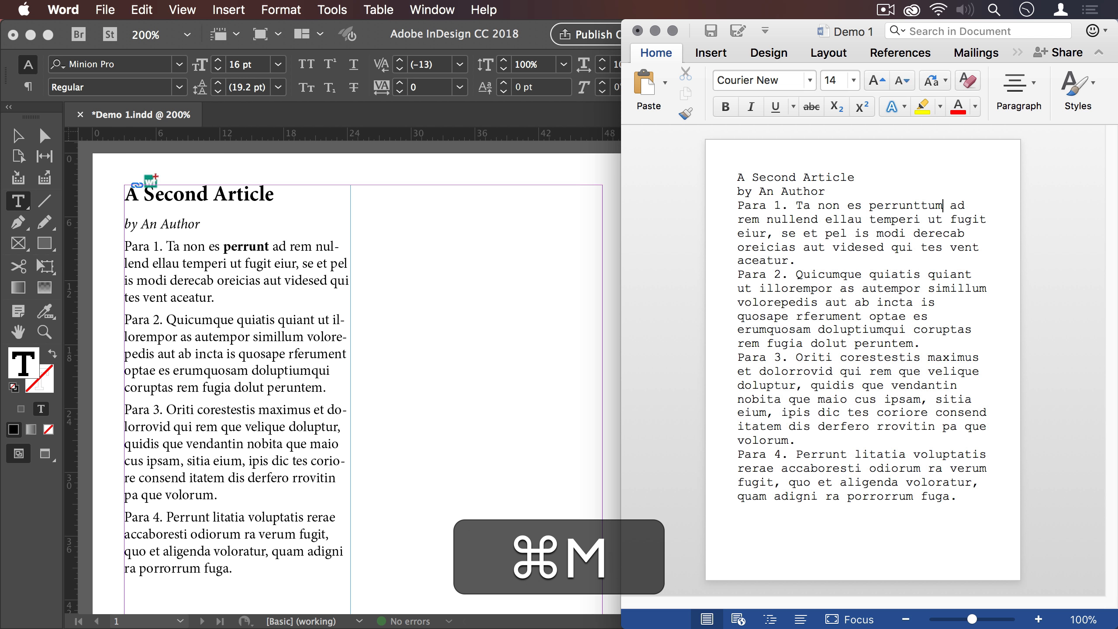
{"action": "key", "text": "super+s"}
- Switch to InDesign, update the modified Demo 1.docx link and select the word "perrunttum" in Para 1
{"action": "left_click", "coordinate": [244, 282]}
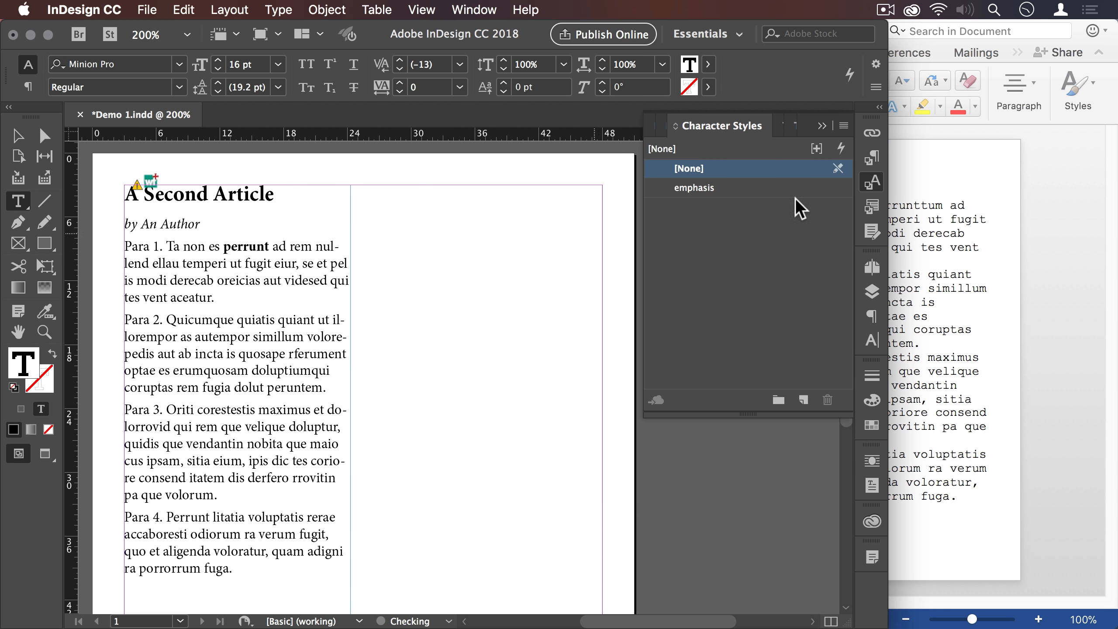
{"action": "left_click", "coordinate": [872, 133]}
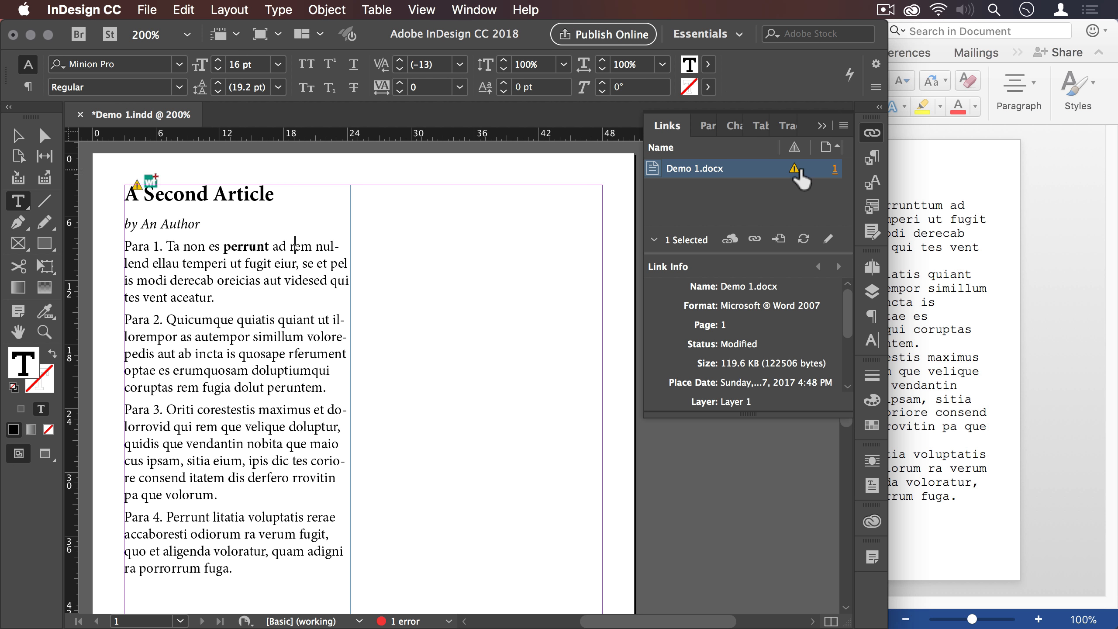
{"action": "left_click", "coordinate": [794, 171]}
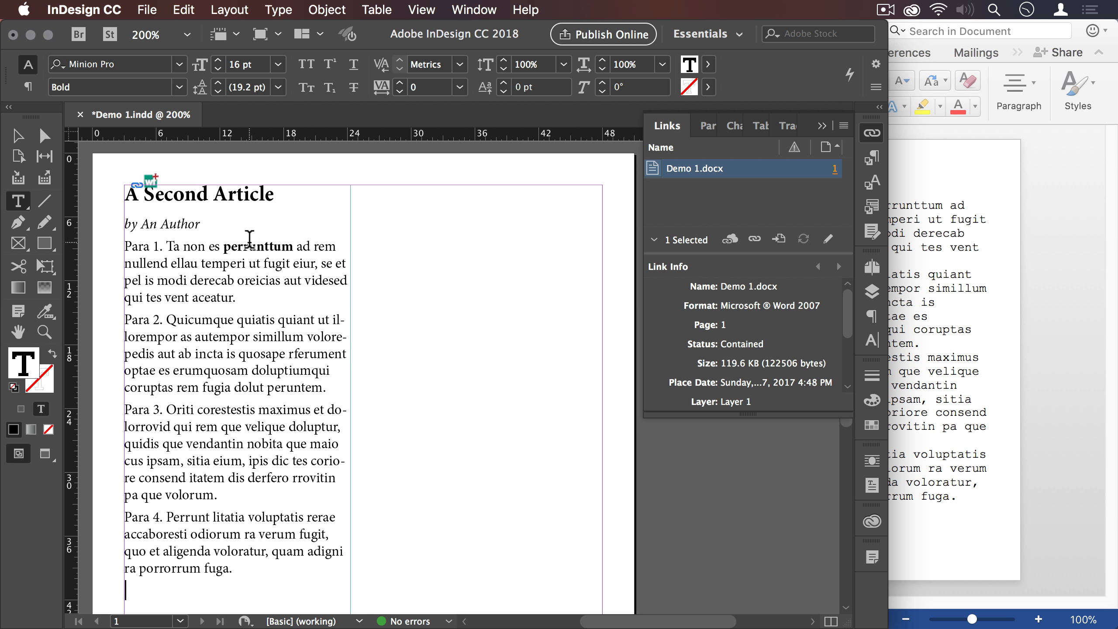
{"action": "left_click", "coordinate": [934, 206]}
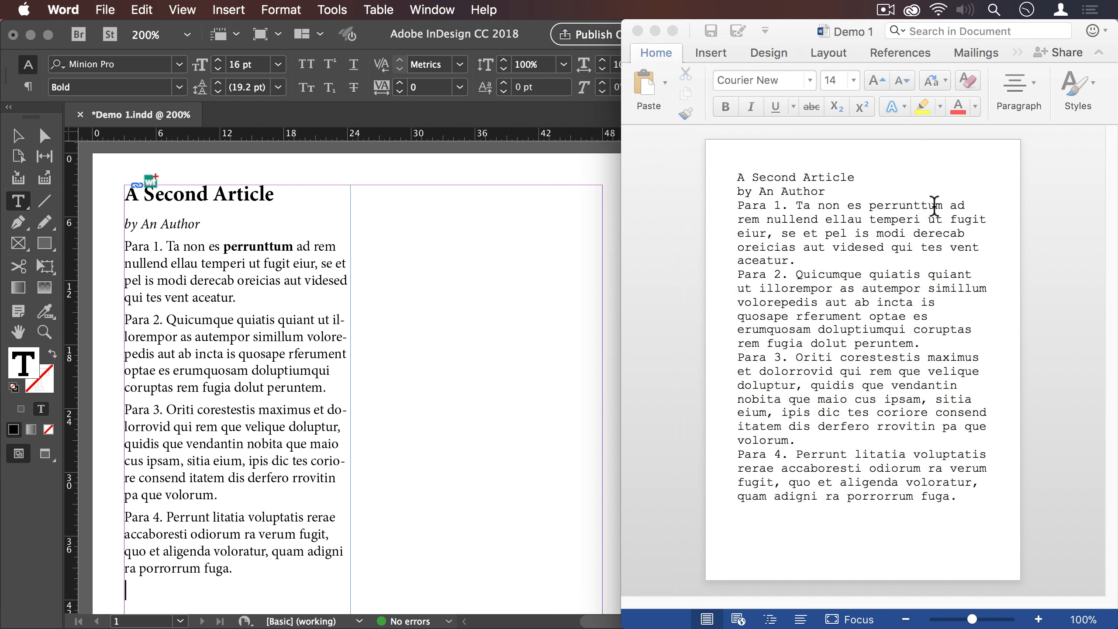
{"action": "left_click", "coordinate": [303, 266]}
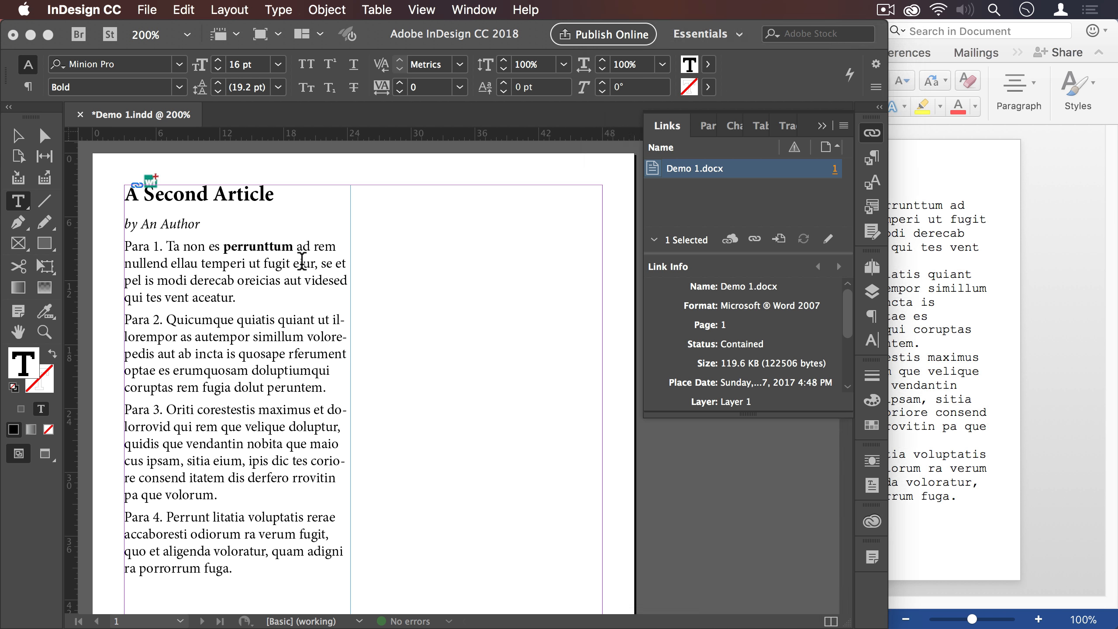
{"action": "left_click_drag", "start_coordinate": [293, 246], "coordinate": [408, 273]}
- Switch to Word, change "es" in Para 1 to "estis" and save the document
{"action": "left_click", "coordinate": [971, 208]}
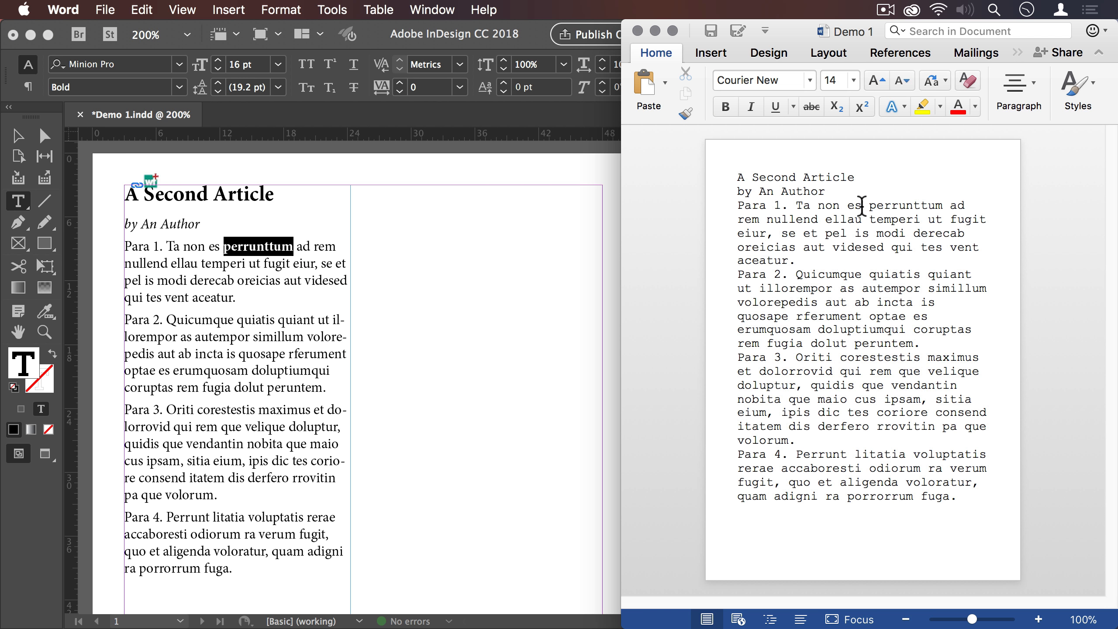
{"action": "type", "text": "t"}
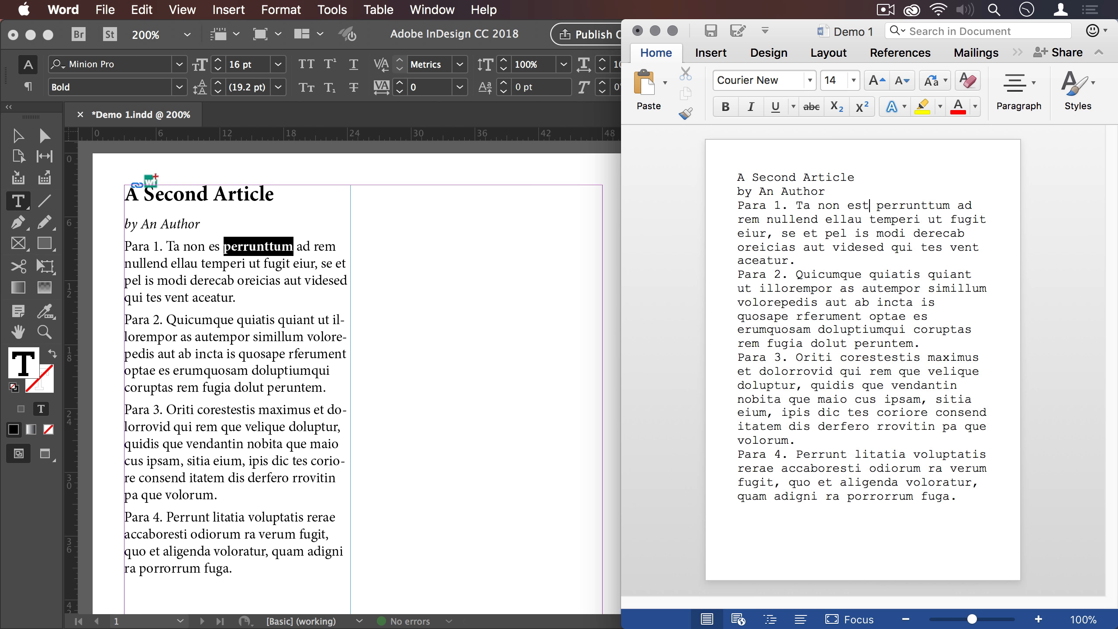
{"action": "type", "text": "is"}
{"action": "key", "text": "super+s"}
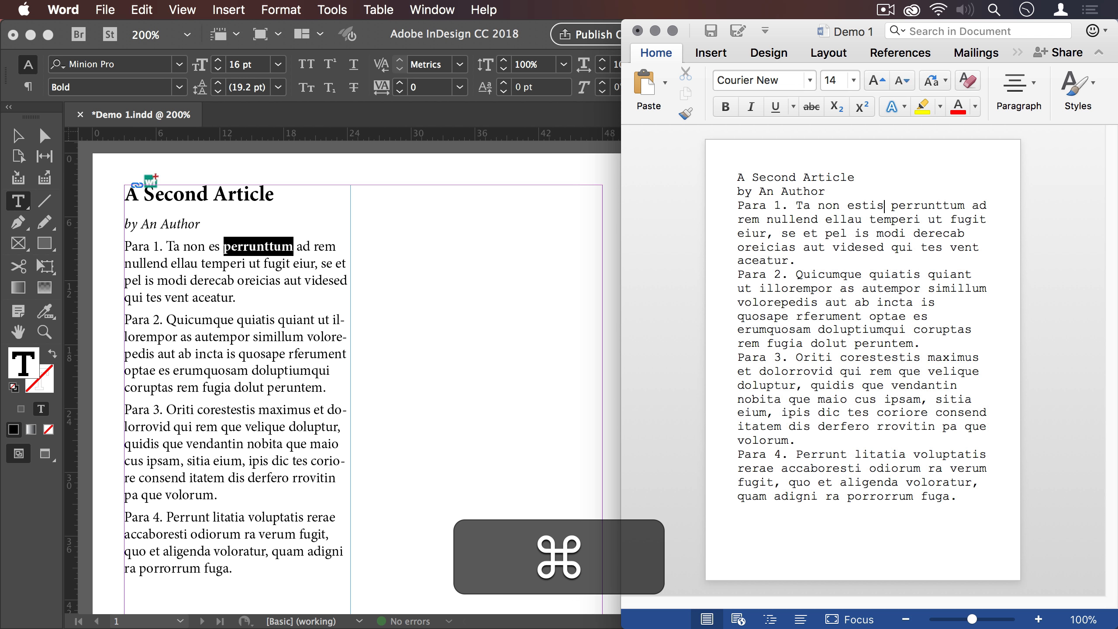
- Switch to InDesign, update the Demo 1.docx link and check the formatting of "estis" in Para 1
{"action": "left_click", "coordinate": [512, 267]}
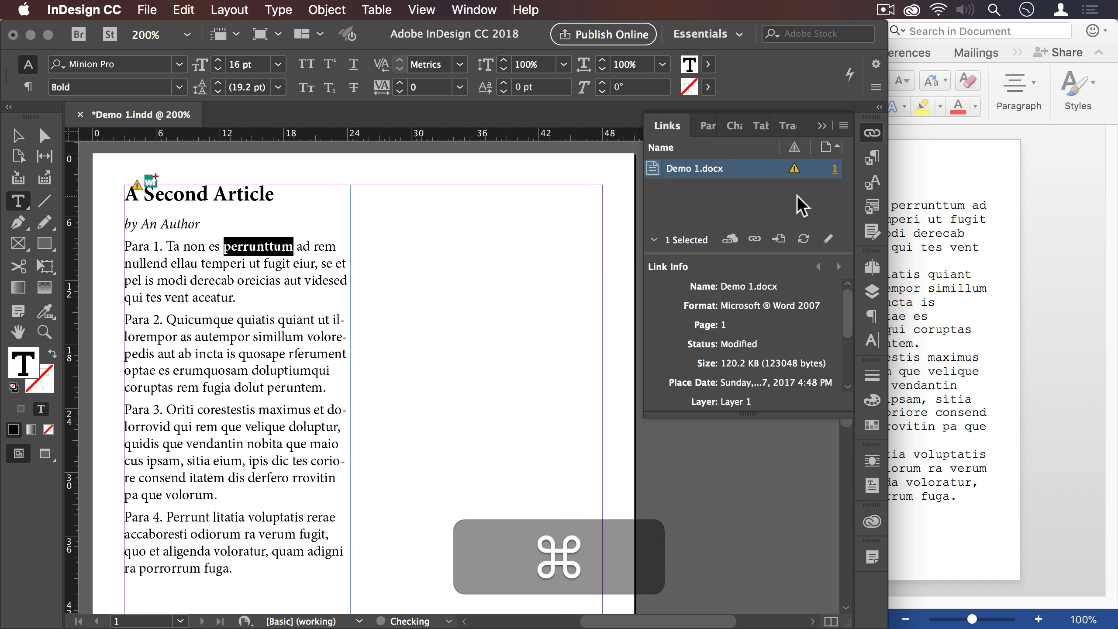
{"action": "left_click", "coordinate": [794, 171]}
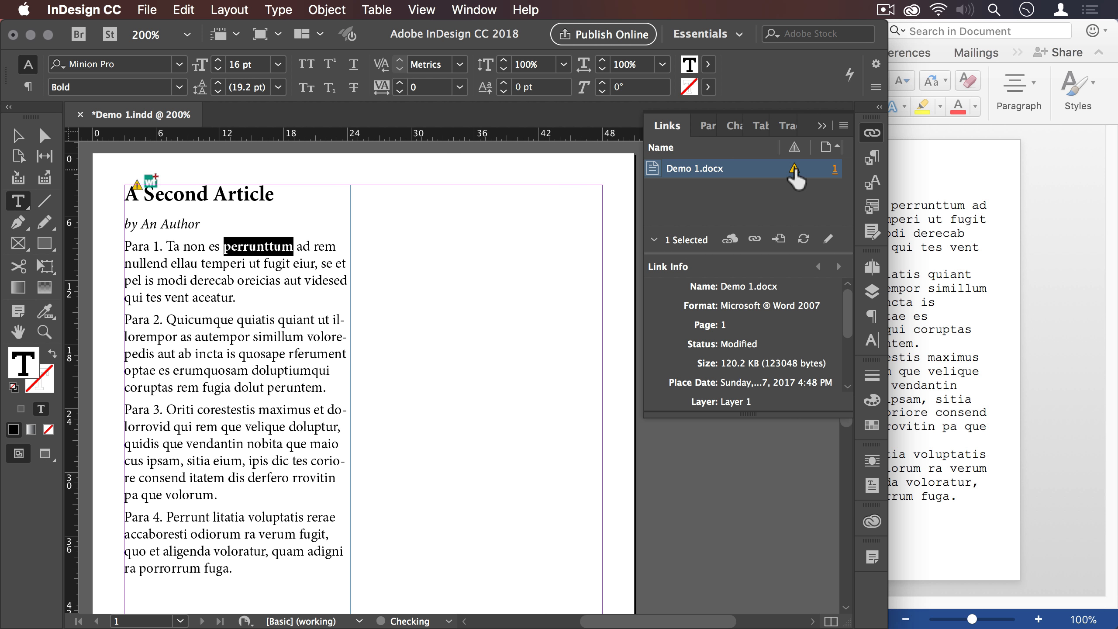
{"action": "left_click", "coordinate": [219, 245]}
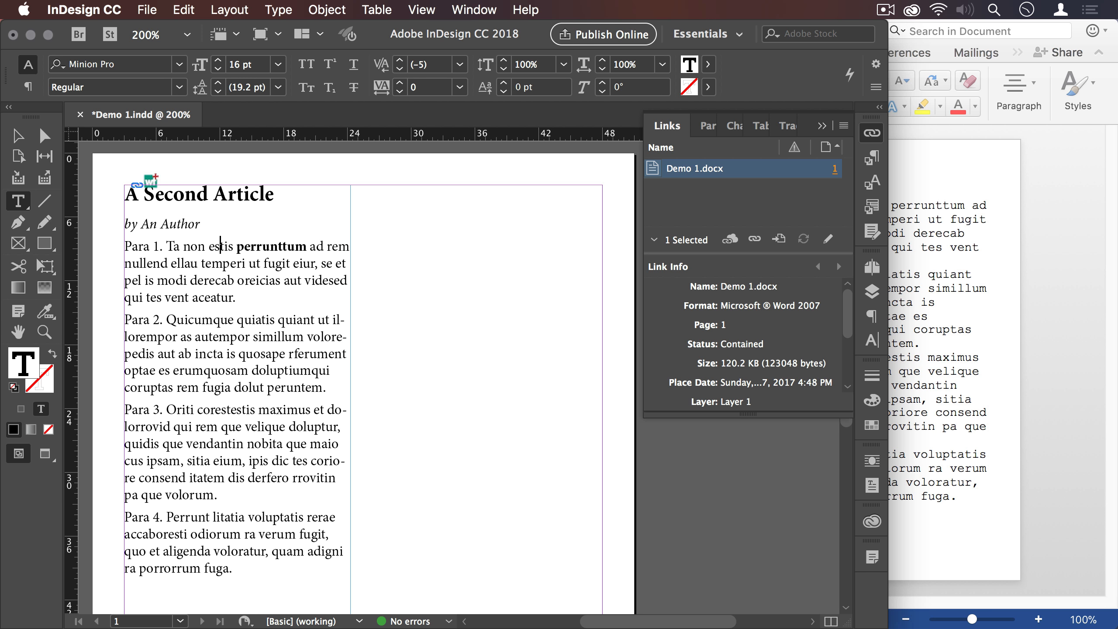
- Switch to Word and make the word "Quicumque" in Para 2 bold
{"action": "left_click", "coordinate": [1012, 328]}
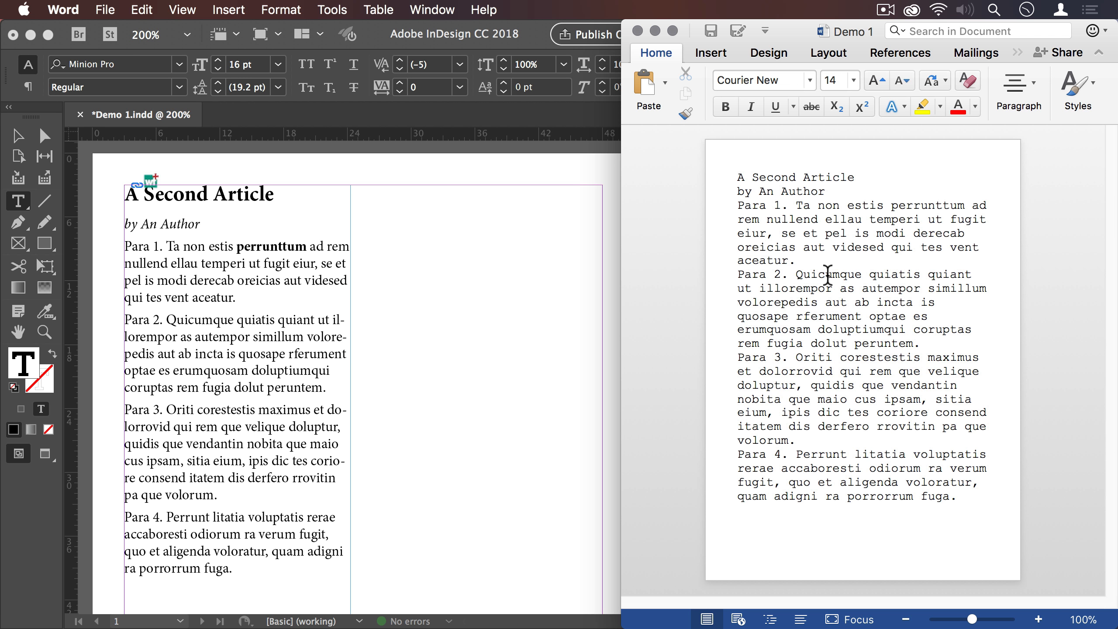
{"action": "double_click", "coordinate": [846, 274]}
{"action": "left_click", "coordinate": [863, 274]}
{"action": "left_click_drag", "start_coordinate": [863, 274], "coordinate": [797, 270]}
{"action": "left_click", "coordinate": [725, 107]}
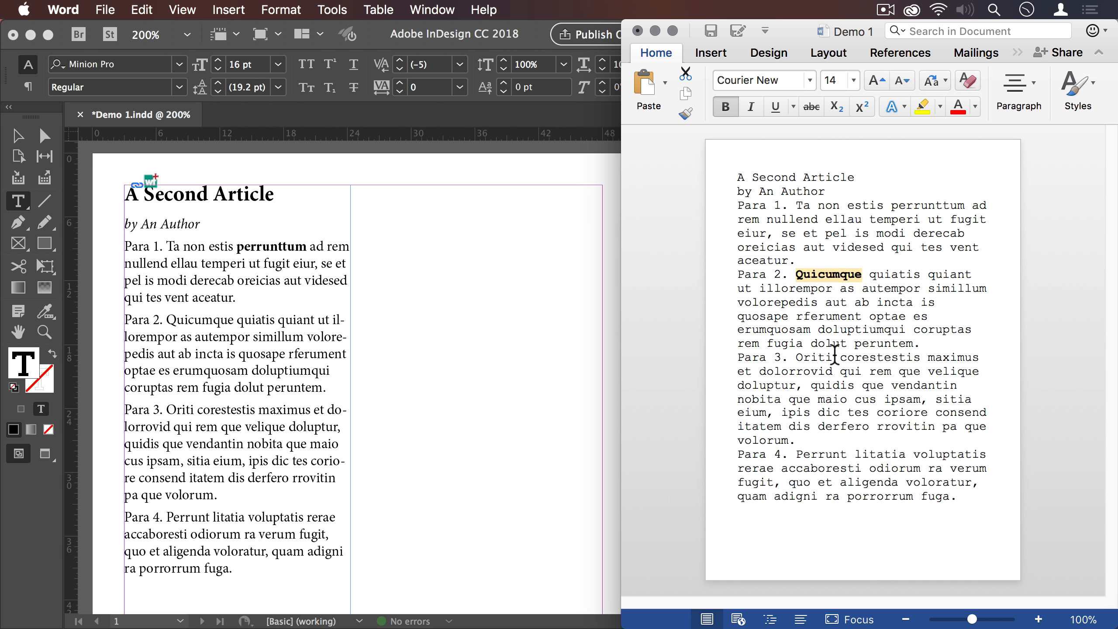
- Italicize the word "Oriti" in Para 3 and save the Word document
{"action": "left_click_drag", "start_coordinate": [832, 357], "coordinate": [792, 359]}
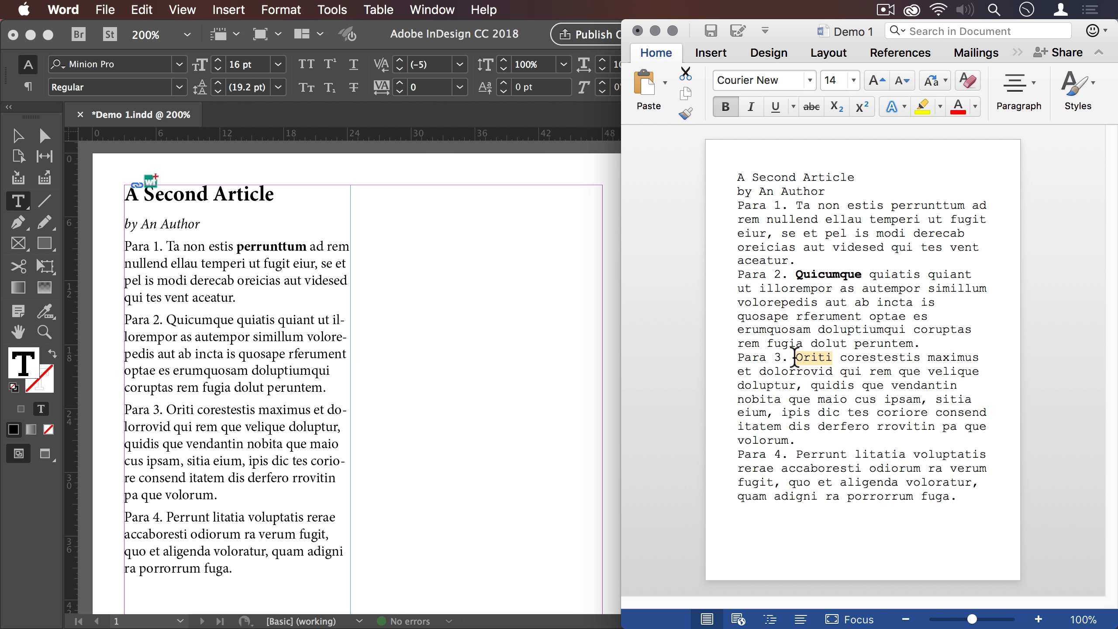
{"action": "left_click", "coordinate": [758, 114]}
{"action": "key", "text": "super+s"}
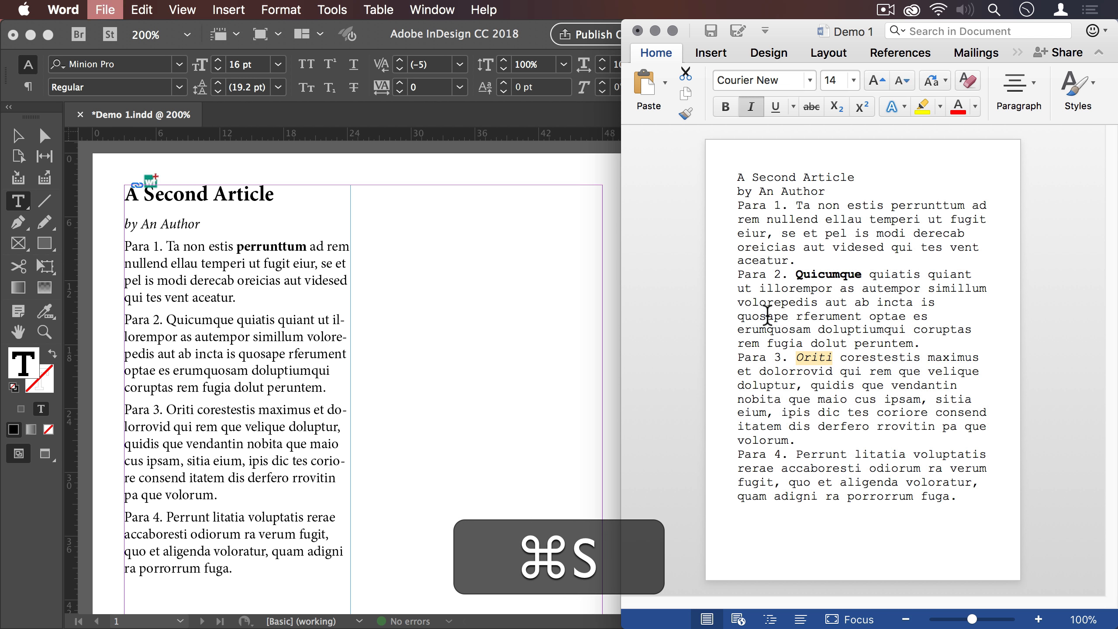
- Switch to InDesign, update the Demo 1.docx link and check the formatting of "Quicumque" and "Oriti"
{"action": "left_click", "coordinate": [590, 275]}
{"action": "left_click", "coordinate": [795, 168]}
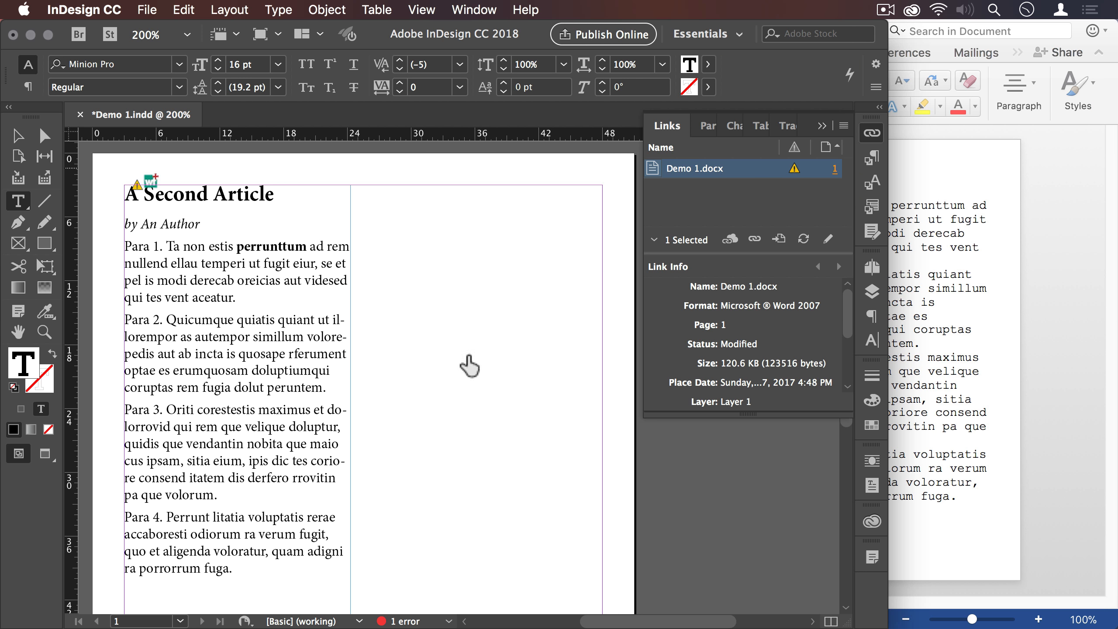
{"action": "double_click", "coordinate": [197, 321]}
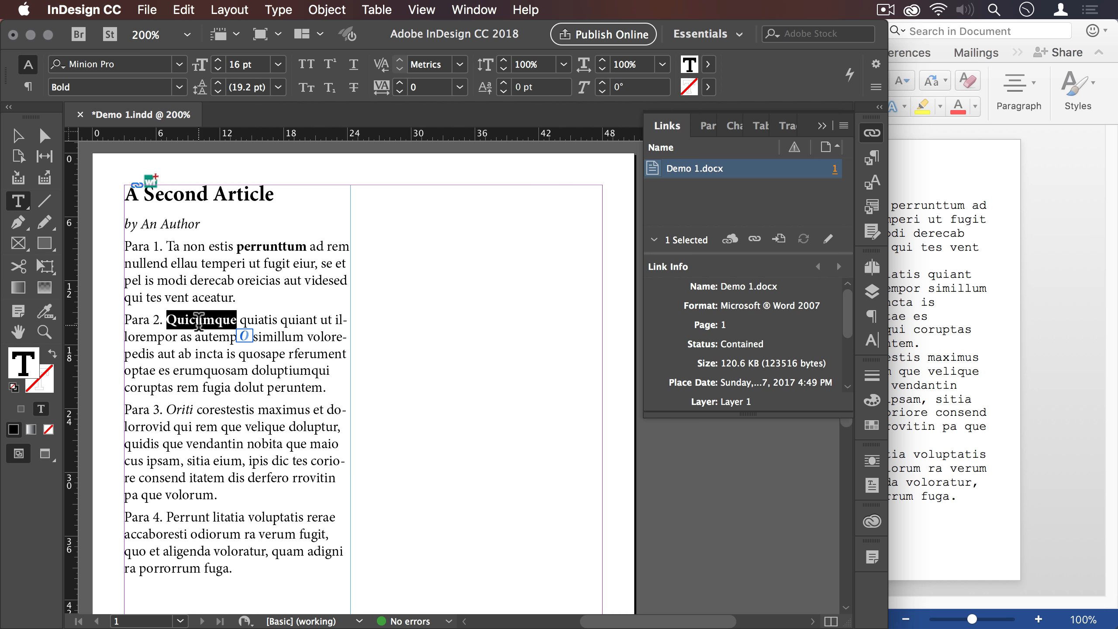
{"action": "double_click", "coordinate": [173, 409]}
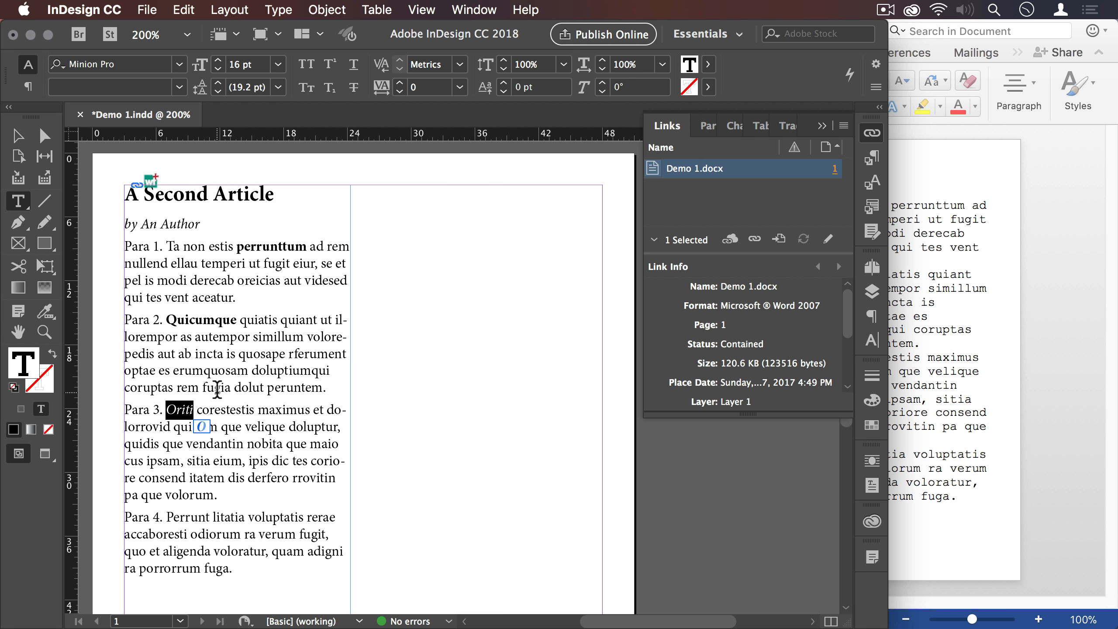
- Move the whole Para 1 paragraph to the end of the InDesign story, after Para 4
{"action": "key", "text": "super+Tab"}
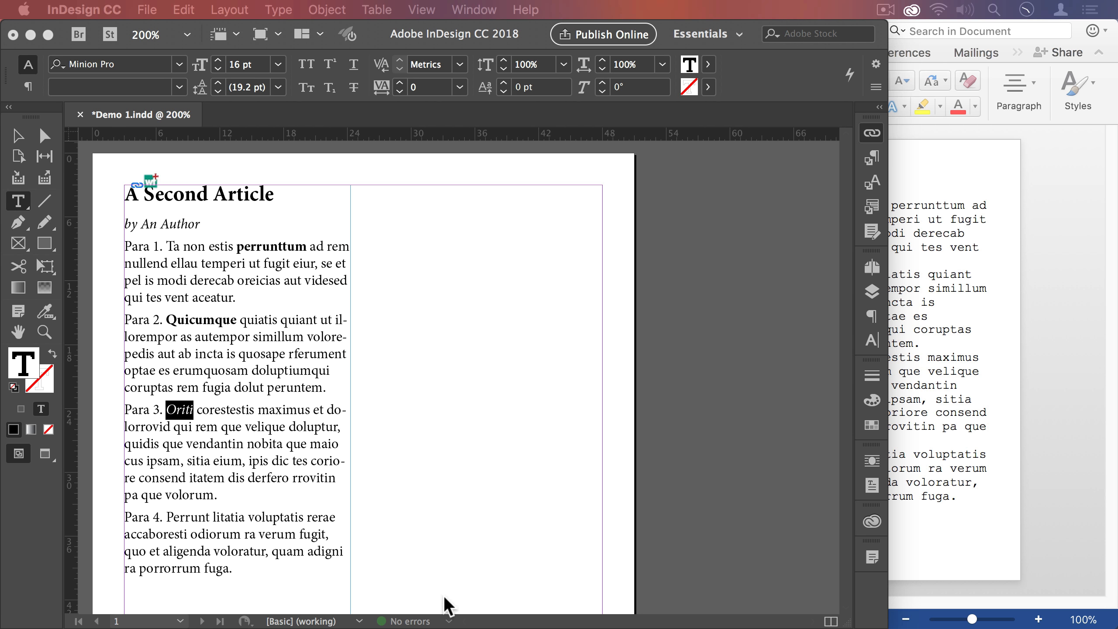
{"action": "key", "text": "super+shift+d"}
{"action": "triple_click", "coordinate": [233, 264]}
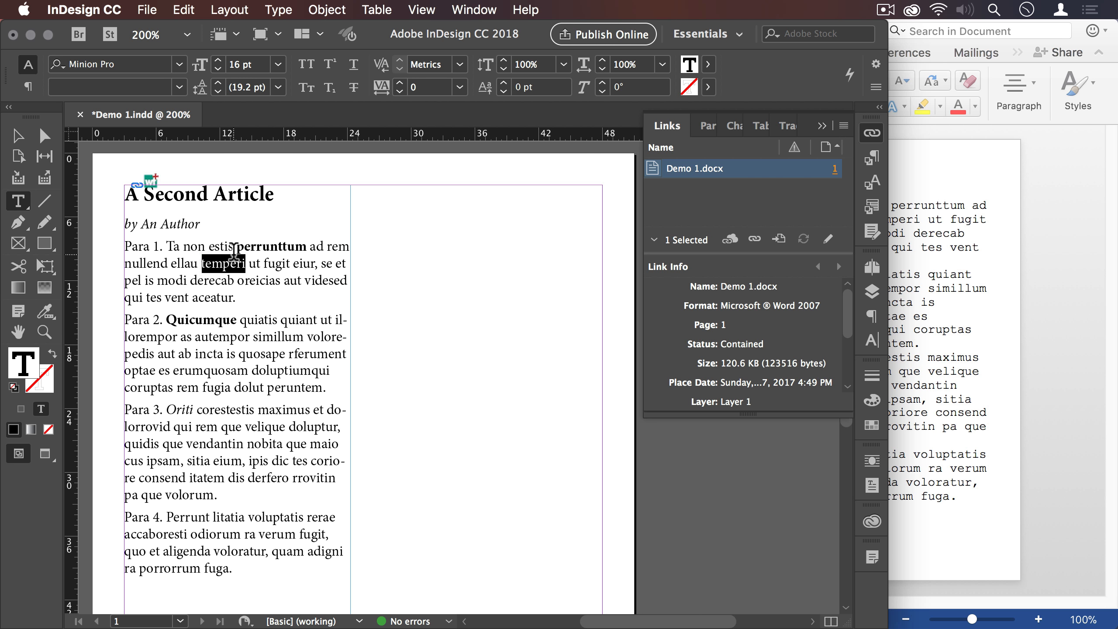
{"action": "key", "text": "super+x"}
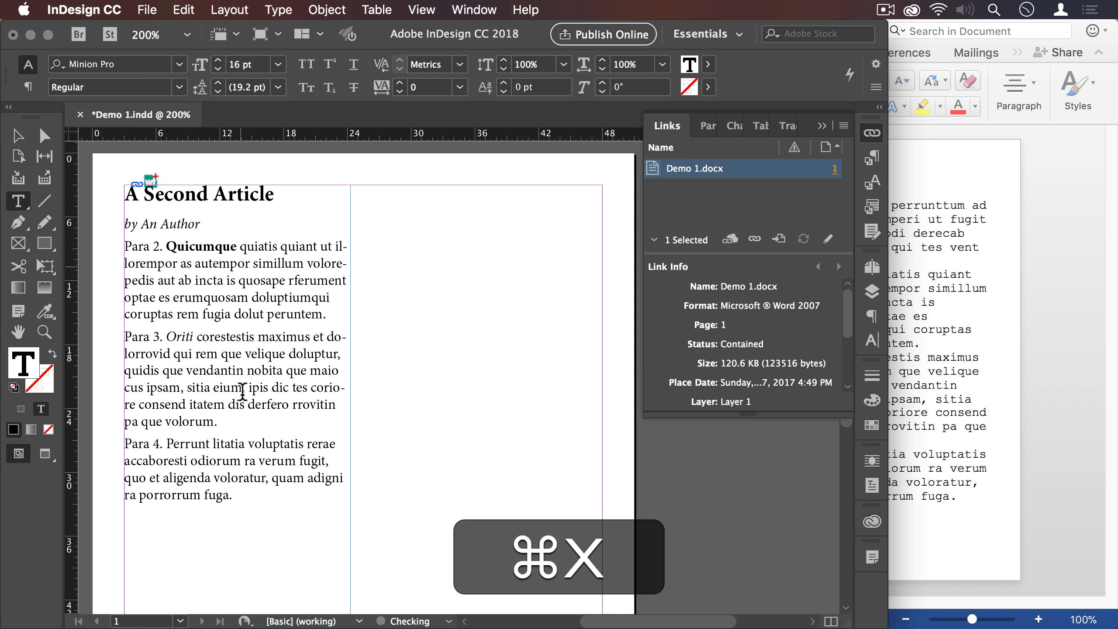
{"action": "left_click", "coordinate": [241, 519]}
{"action": "key", "text": "super+v"}
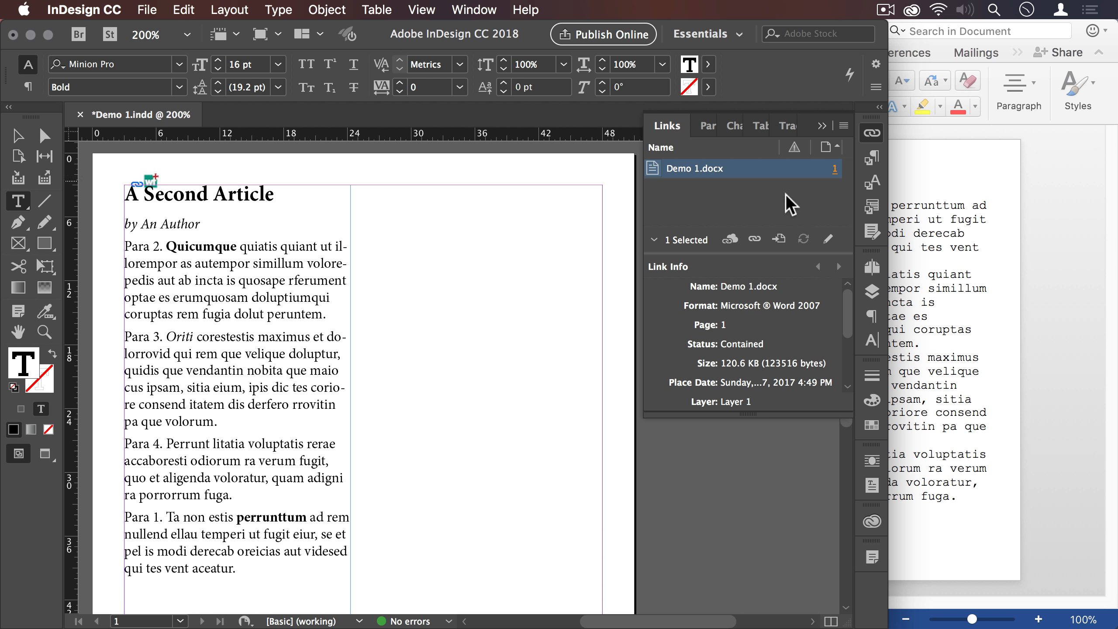
- Switch to Word, replace "Ta non" in Para 1 with "Aliusque" and save the document
{"action": "left_click", "coordinate": [963, 235]}
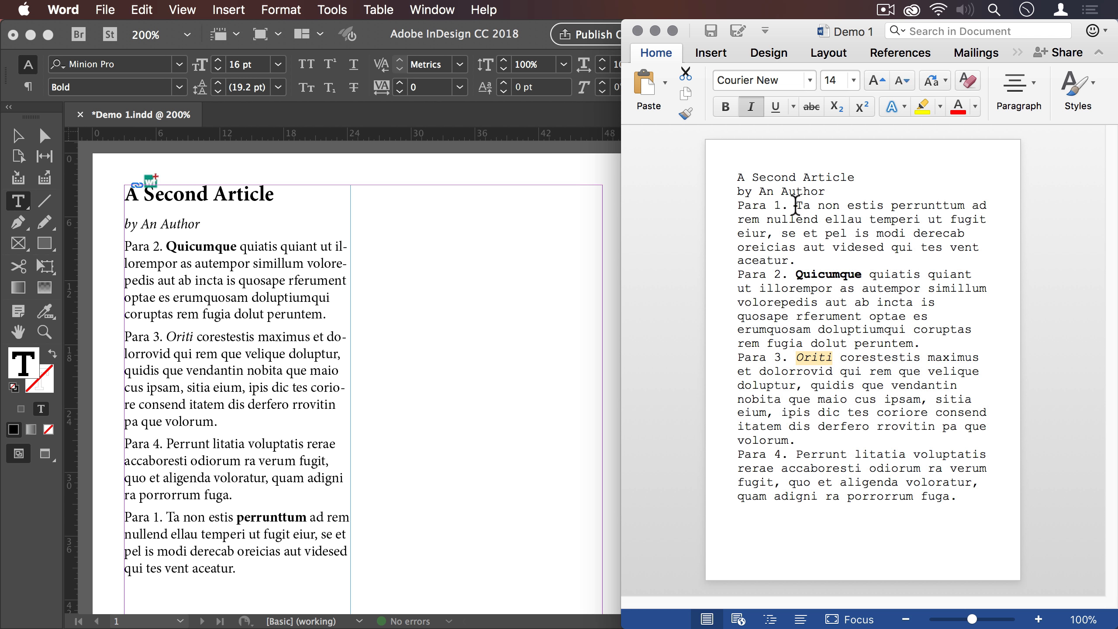
{"action": "left_click_drag", "start_coordinate": [796, 205], "coordinate": [834, 205]}
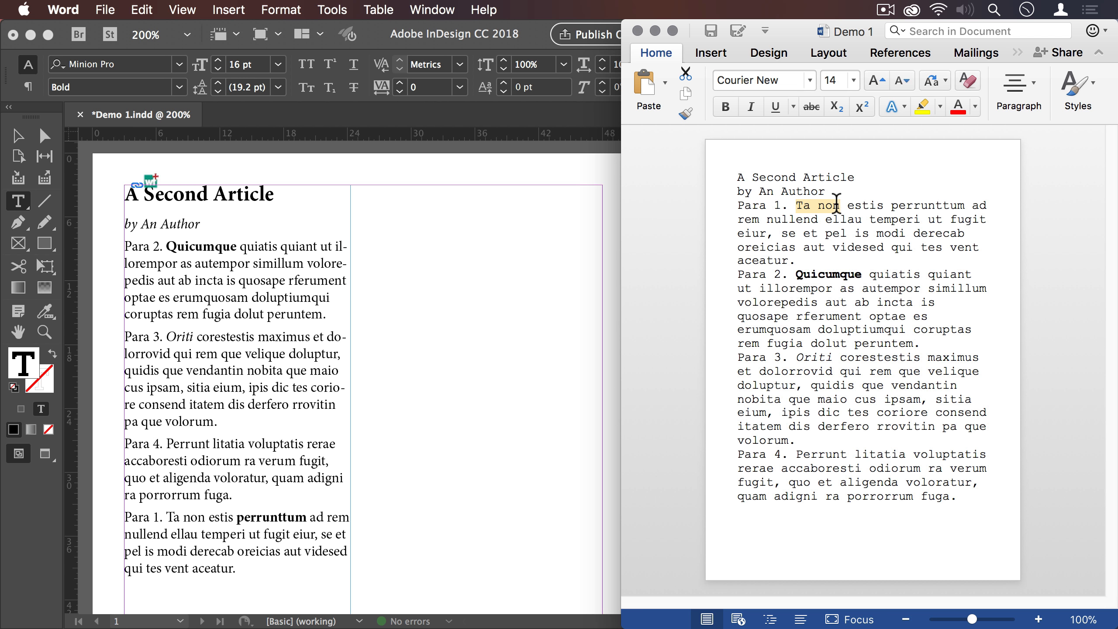
{"action": "type", "text": "Ali"}
{"action": "type", "text": "usque"}
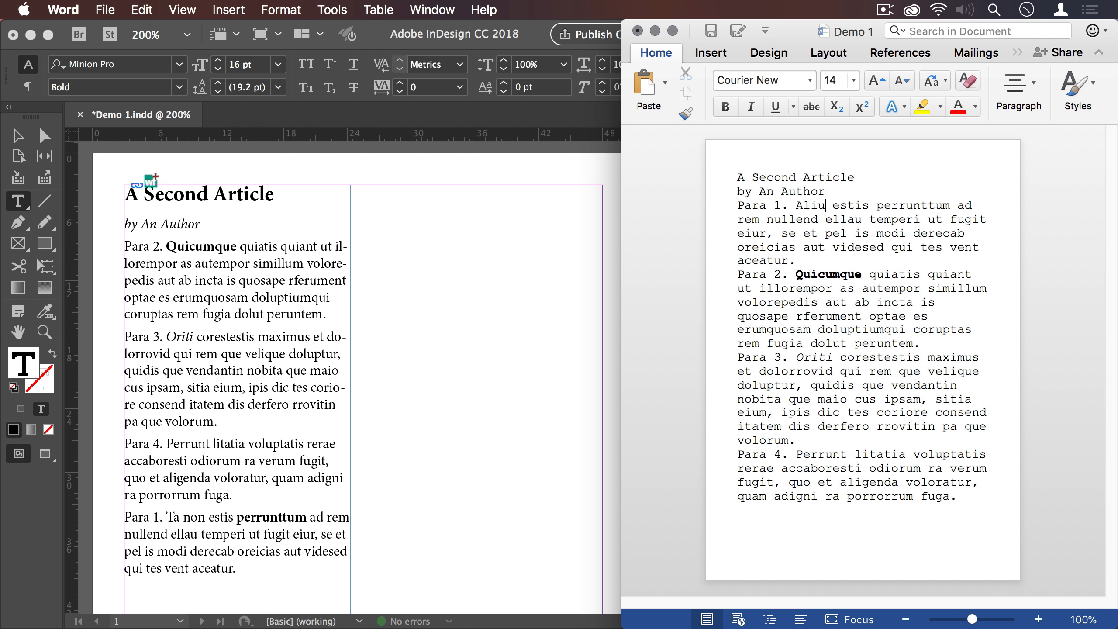
{"action": "key", "text": "super"}
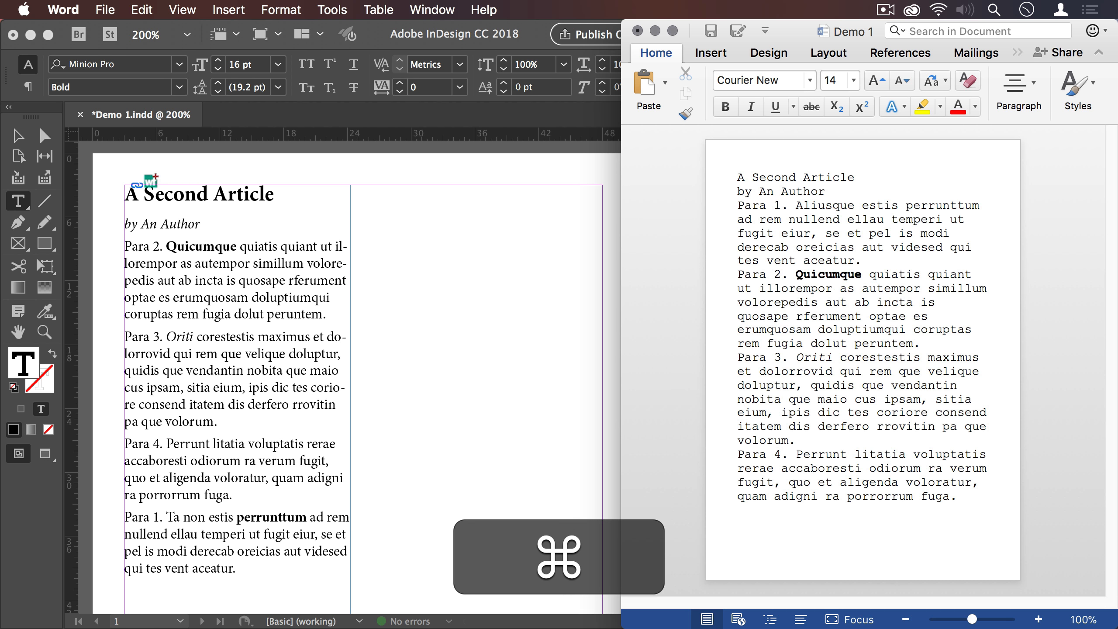
{"action": "key", "text": "super+s"}
- Switch to InDesign, update the Demo 1.docx link and check the word "Aliusque" in the moved Para 1
{"action": "left_click", "coordinate": [514, 182]}
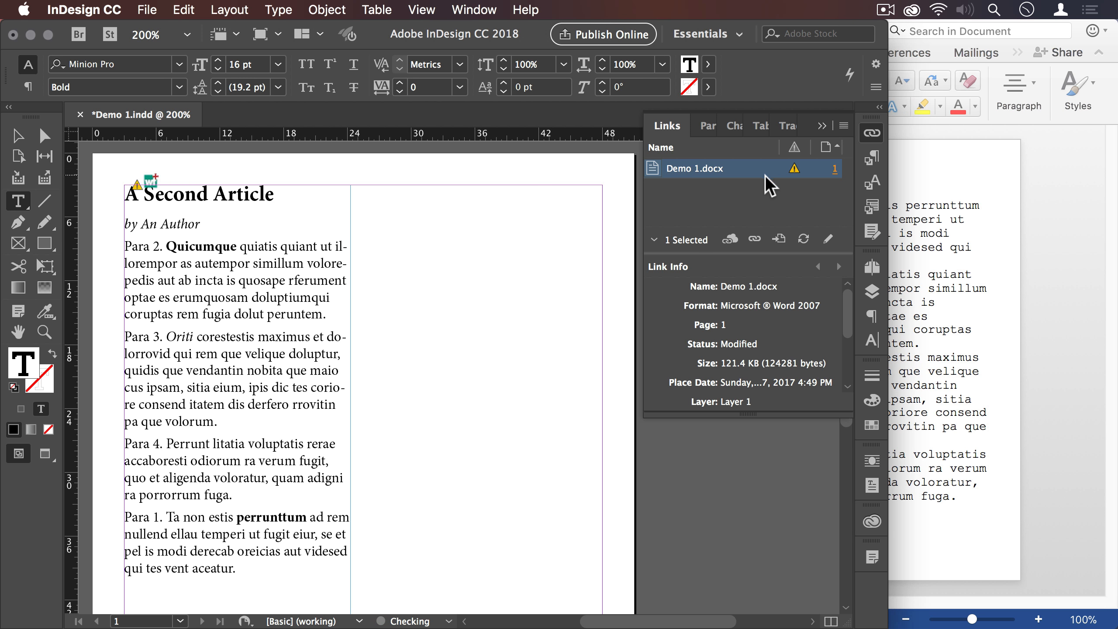
{"action": "double_click", "coordinate": [793, 171]}
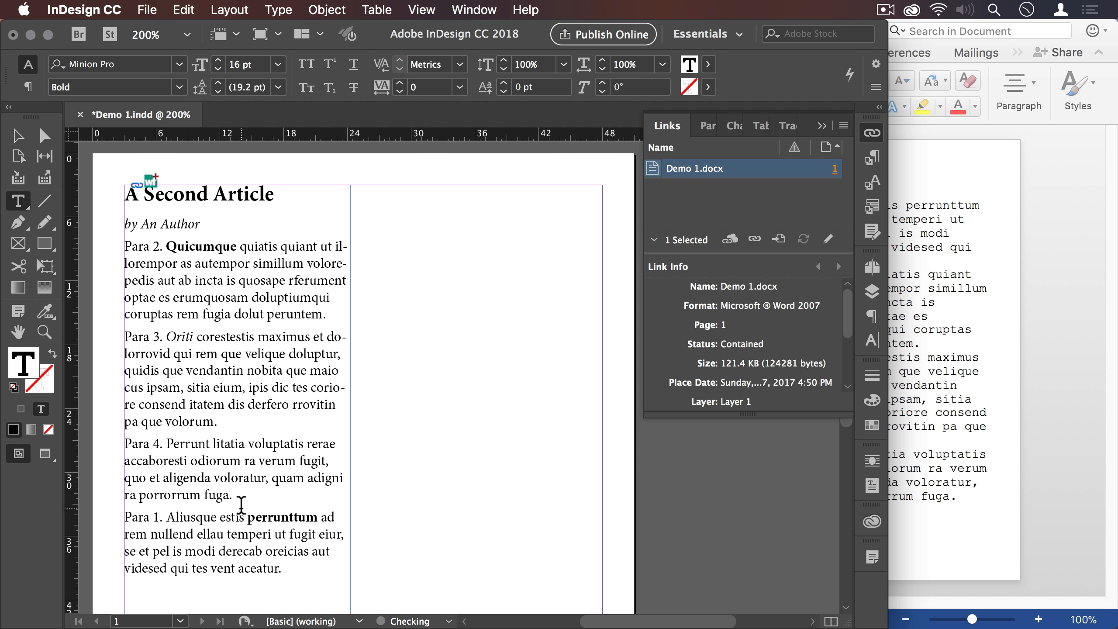
{"action": "double_click", "coordinate": [188, 516]}
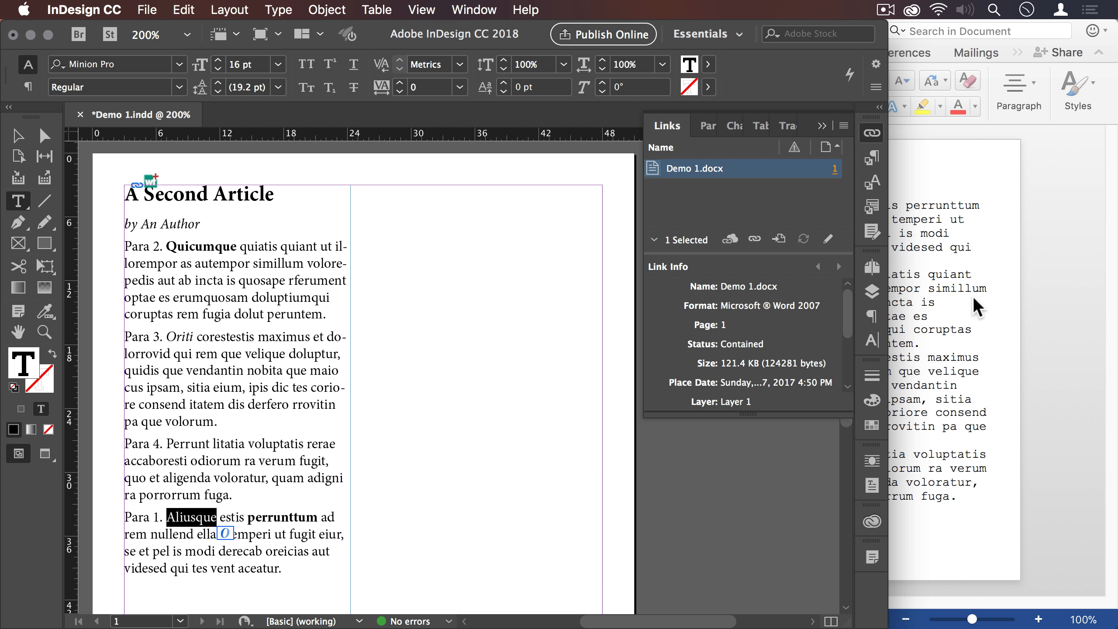
- Switch to Word and move the whole Para 2 paragraph between Para 3 and Para 4
{"action": "left_click", "coordinate": [969, 279]}
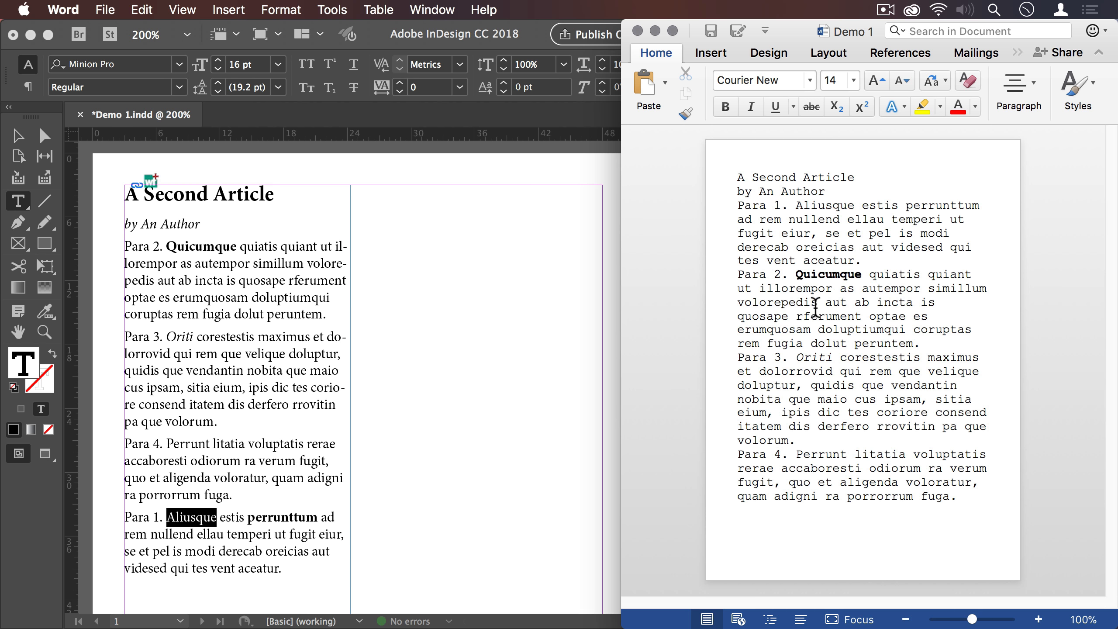
{"action": "triple_click", "coordinate": [898, 278]}
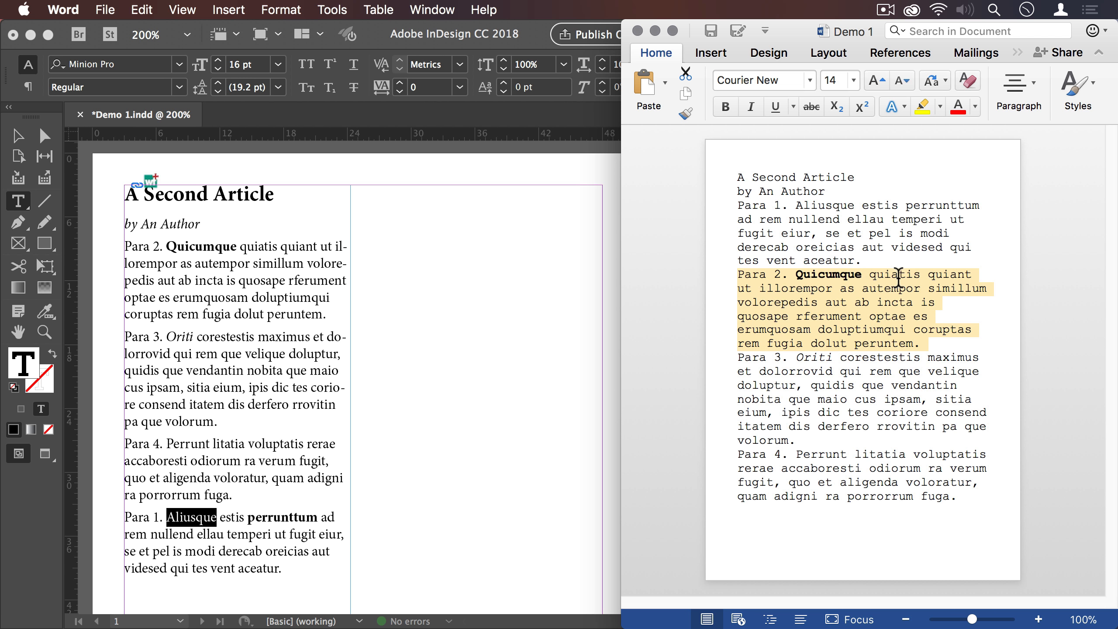
{"action": "key", "text": "super+x"}
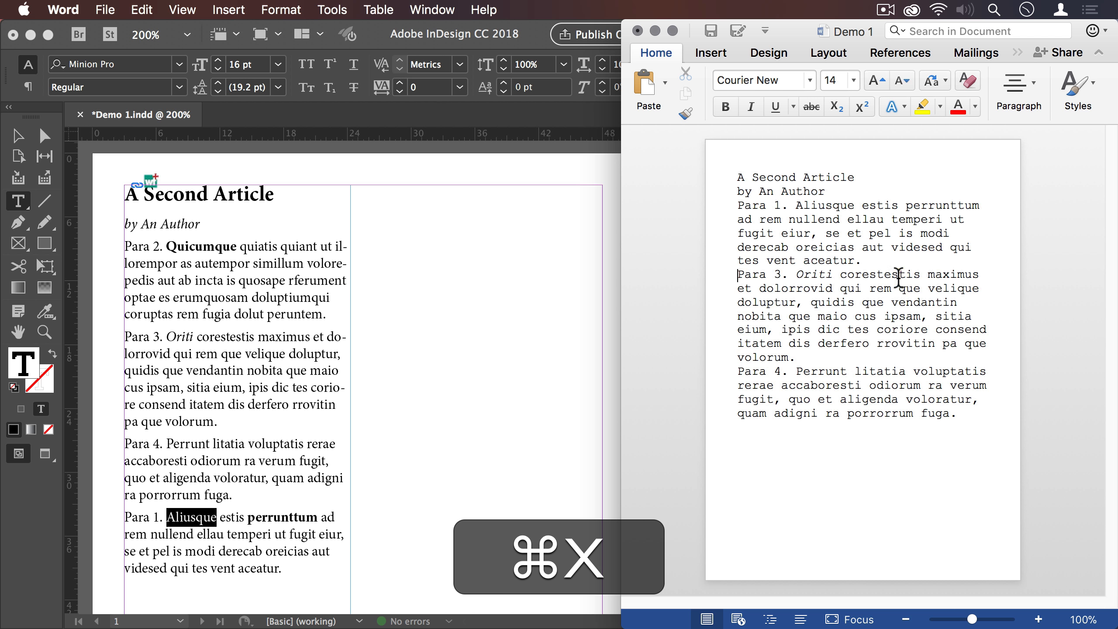
{"action": "left_click", "coordinate": [737, 371]}
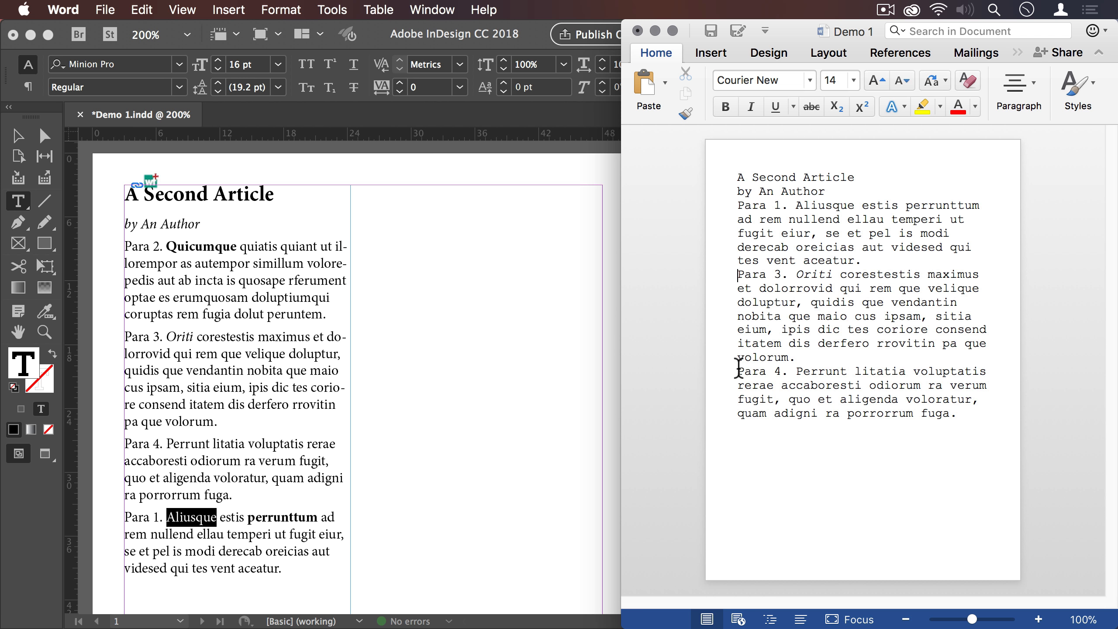
{"action": "key", "text": "super+v"}
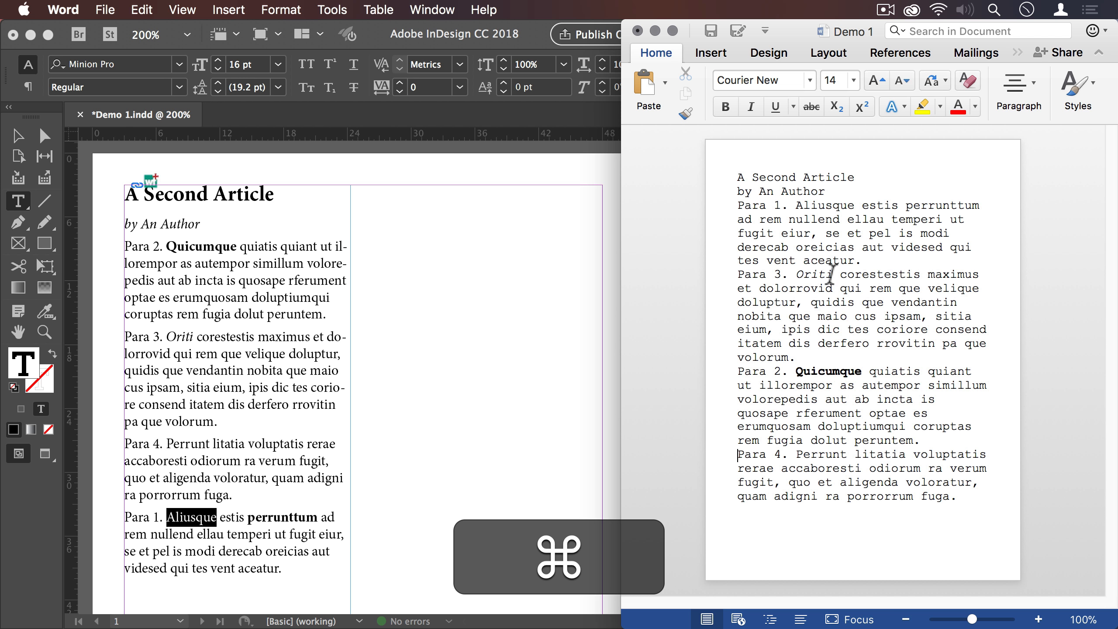
- Save the Word document, switch to InDesign, update the Demo 1.docx link and check the order of Para 3 and Para 2
{"action": "key", "text": "super+s"}
{"action": "left_click", "coordinate": [566, 238]}
{"action": "left_click", "coordinate": [794, 169]}
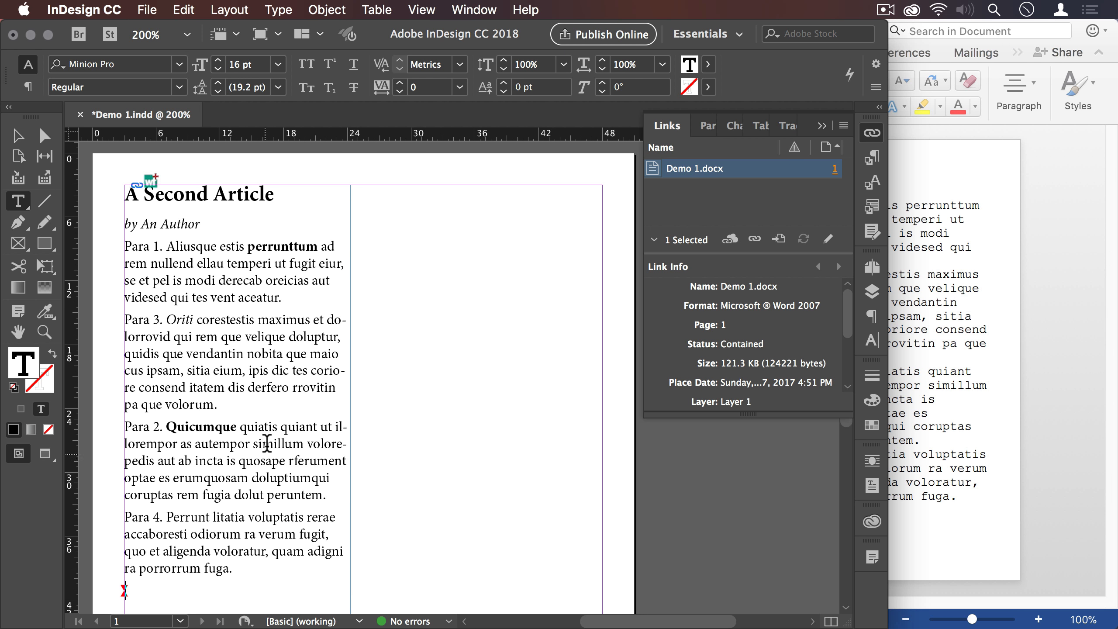
{"action": "double_click", "coordinate": [137, 319]}
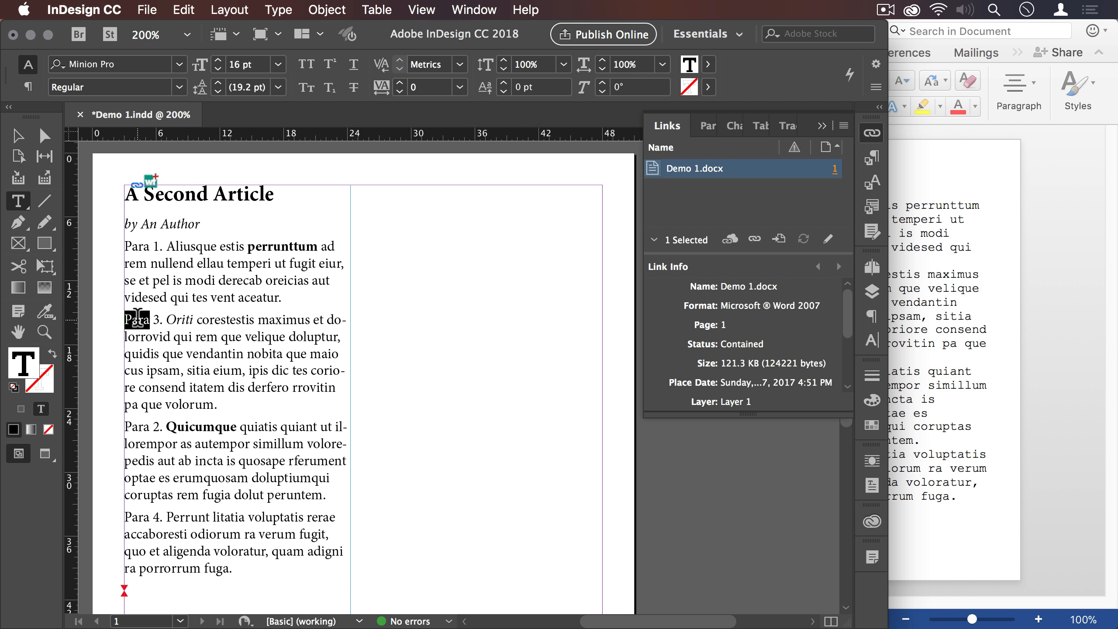
{"action": "double_click", "coordinate": [137, 427]}
- Switch to Word, move "maximus et dolorrovid" to the end of Para 3 before the full stop, and save the document
{"action": "left_click", "coordinate": [1094, 235]}
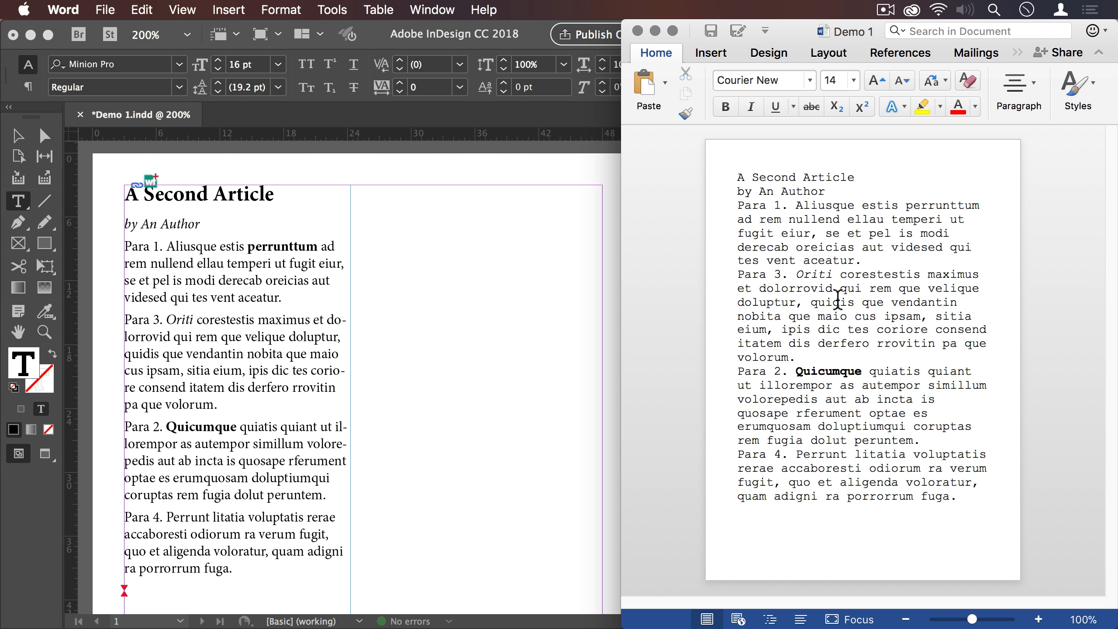
{"action": "double_click", "coordinate": [935, 275]}
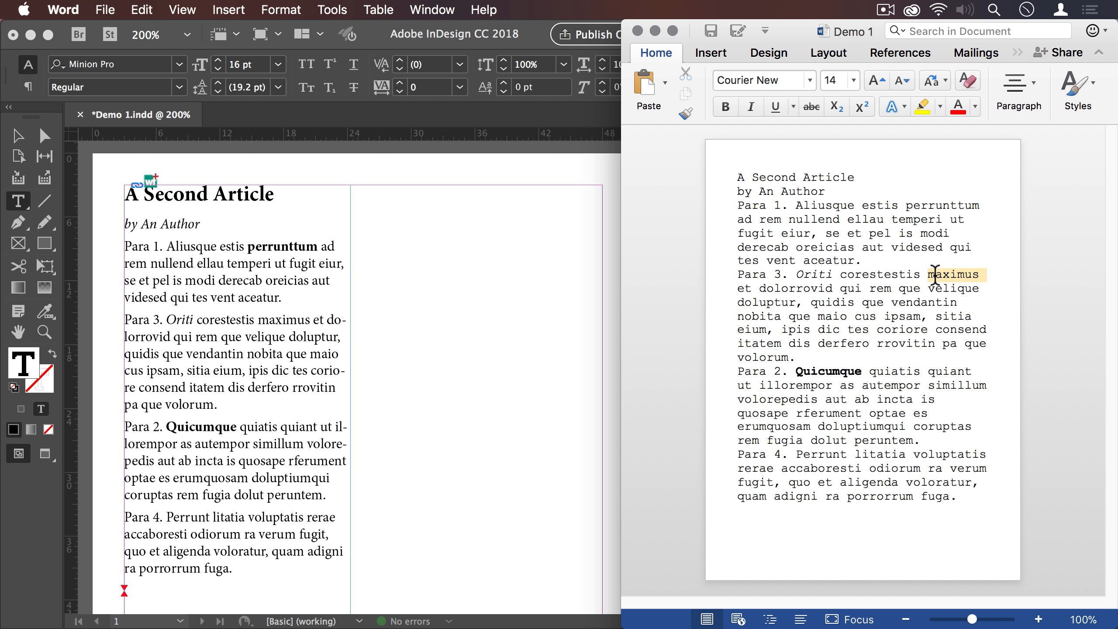
{"action": "left_click", "coordinate": [783, 286], "text": "shift"}
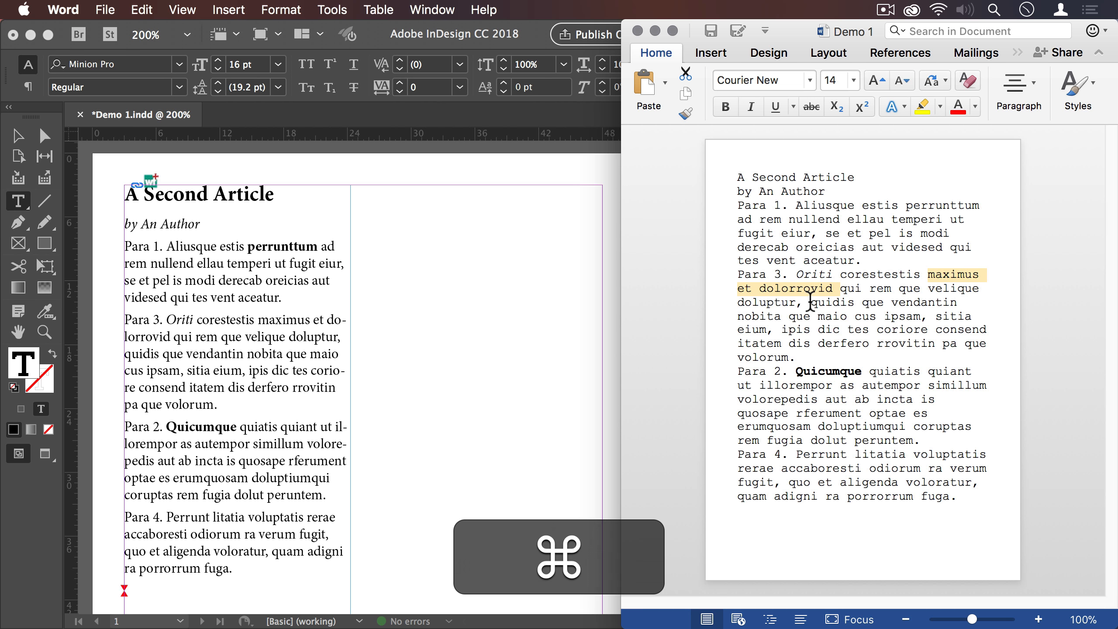
{"action": "key", "text": "super+x"}
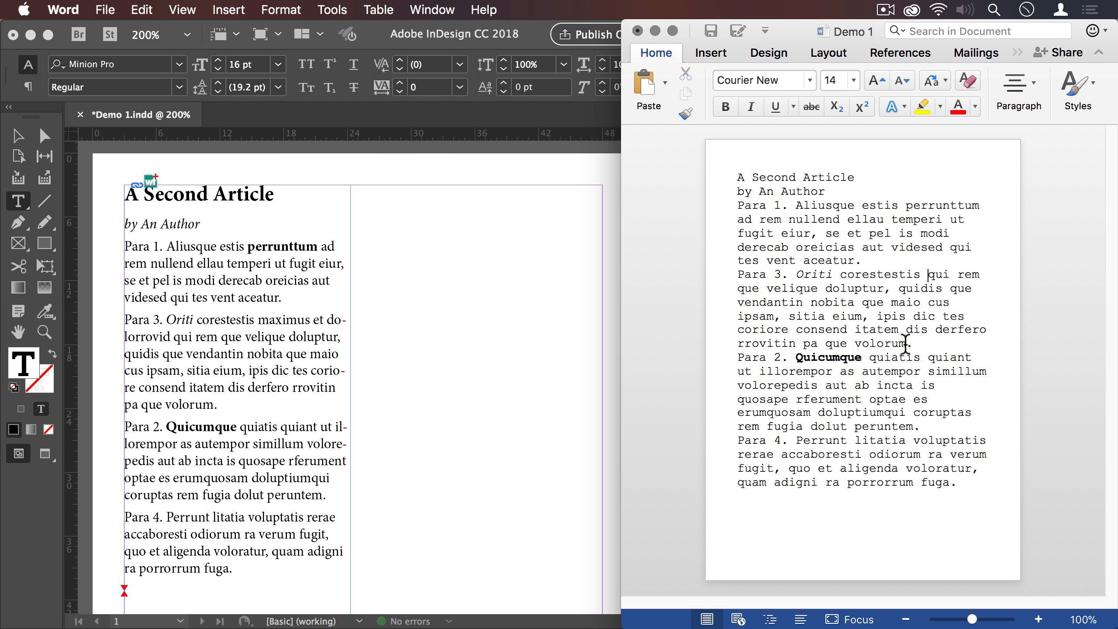
{"action": "left_click", "coordinate": [907, 343]}
{"action": "key", "text": "super+v"}
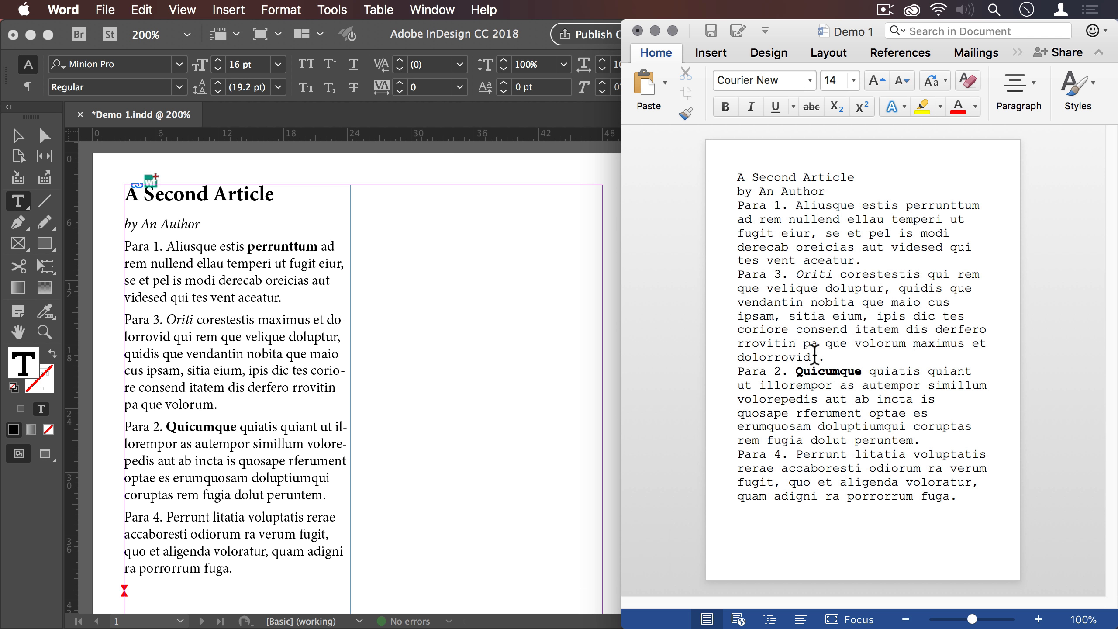
{"action": "left_click", "coordinate": [819, 357]}
{"action": "key", "text": "super+BackSpace"}
{"action": "key", "text": "super+s"}
- Switch to InDesign, update the Demo 1.docx link and check the phrase "maximus et dolorrovid" at the end of Para 3
{"action": "left_click", "coordinate": [552, 242]}
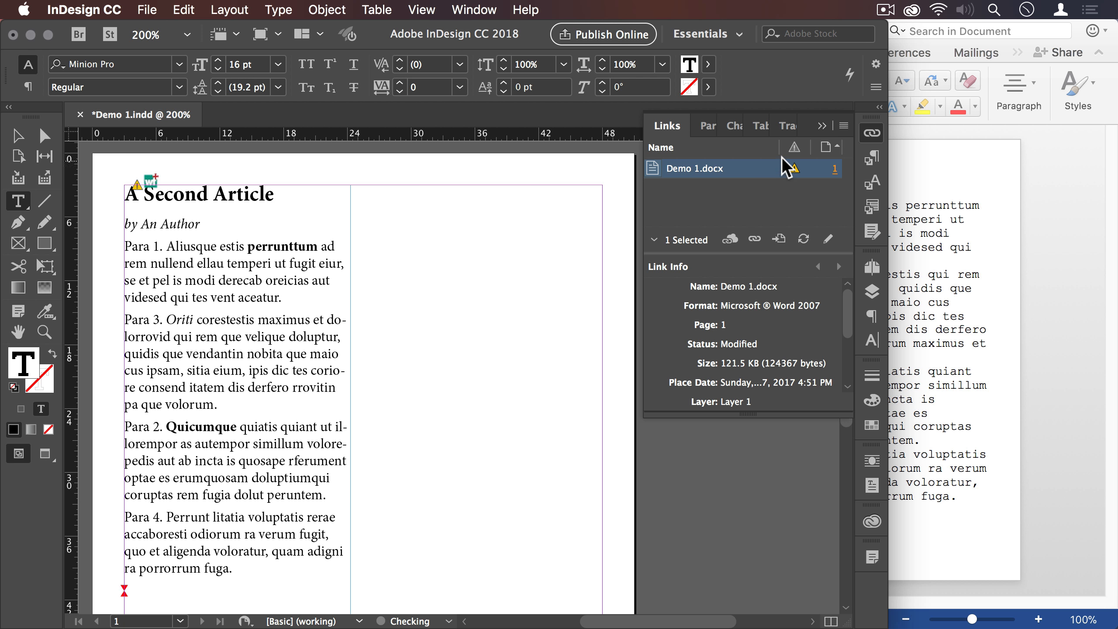
{"action": "double_click", "coordinate": [792, 168]}
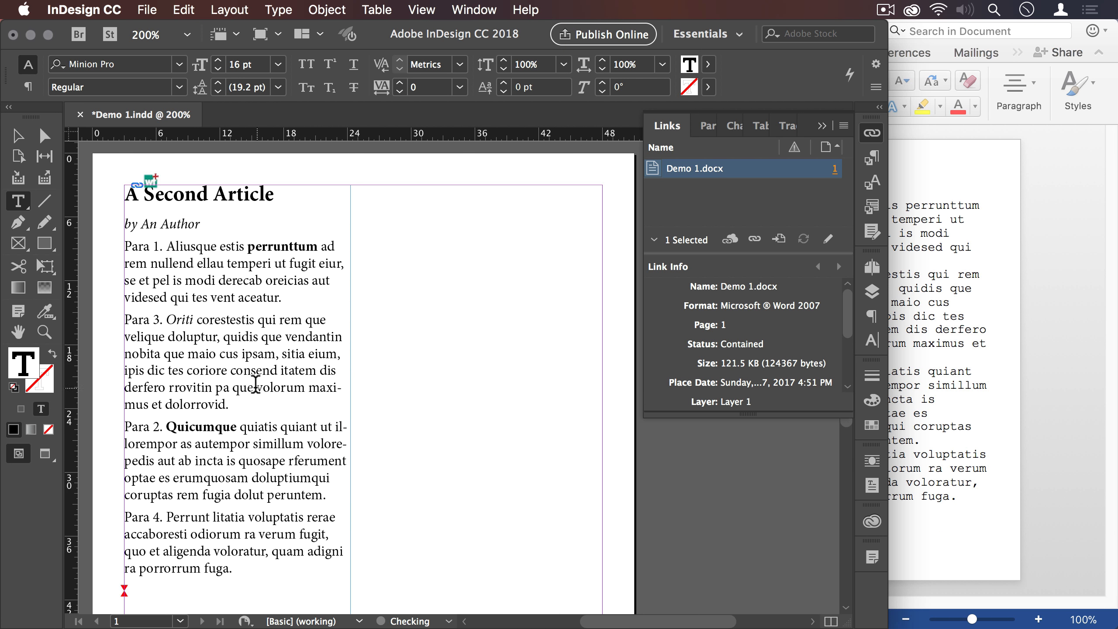
{"action": "left_click_drag", "start_coordinate": [309, 388], "coordinate": [205, 402]}
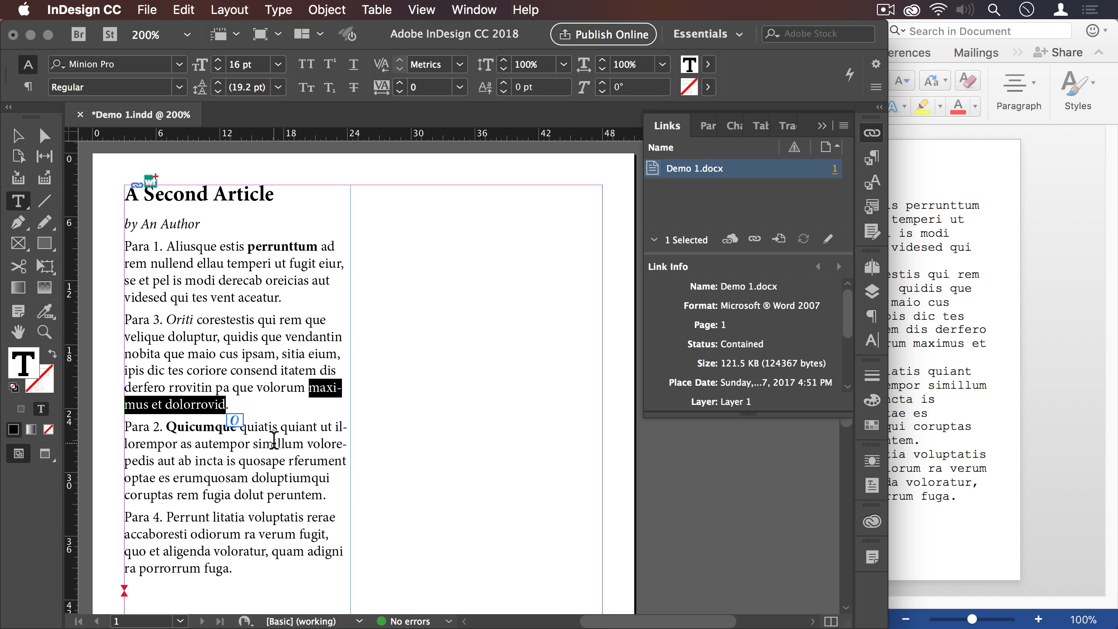
- Add a new paragraph reading "Para 1a. Non bastardi carborundum." after Para 1 in the InDesign story
{"action": "left_click", "coordinate": [307, 293]}
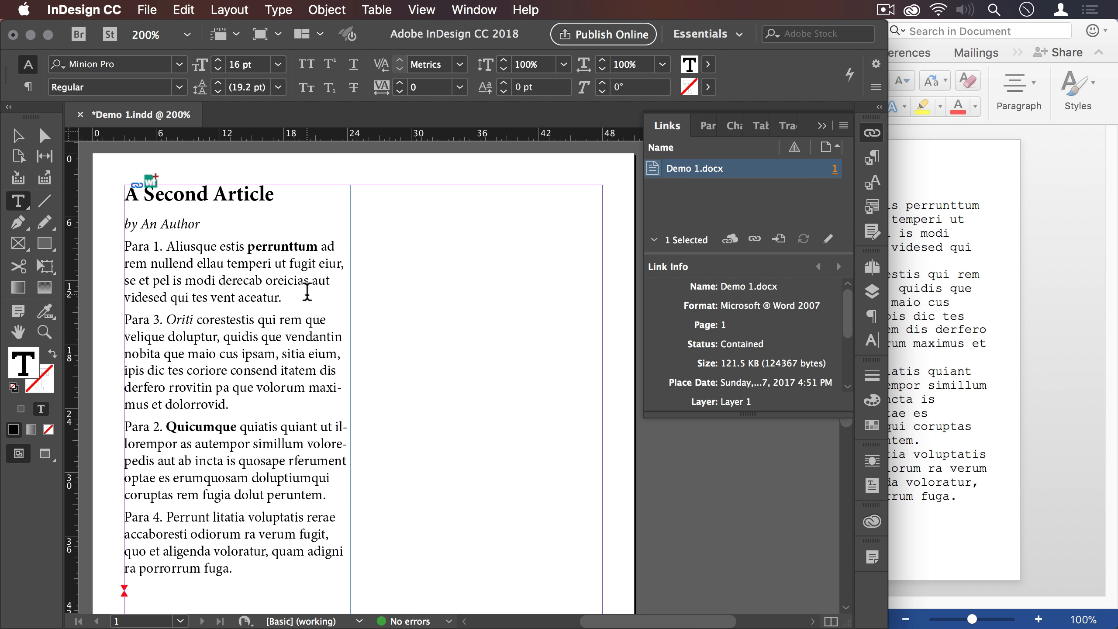
{"action": "key", "text": "Return"}
{"action": "type", "text": "Para 1a. "}
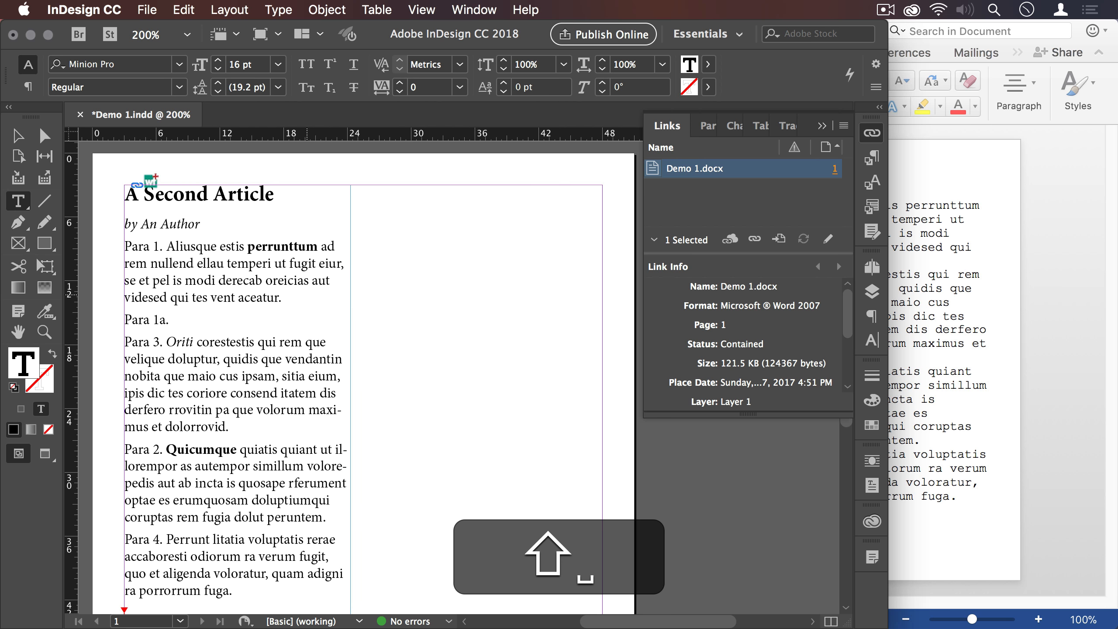
{"action": "type", "text": "Non bastardi carborundum."}
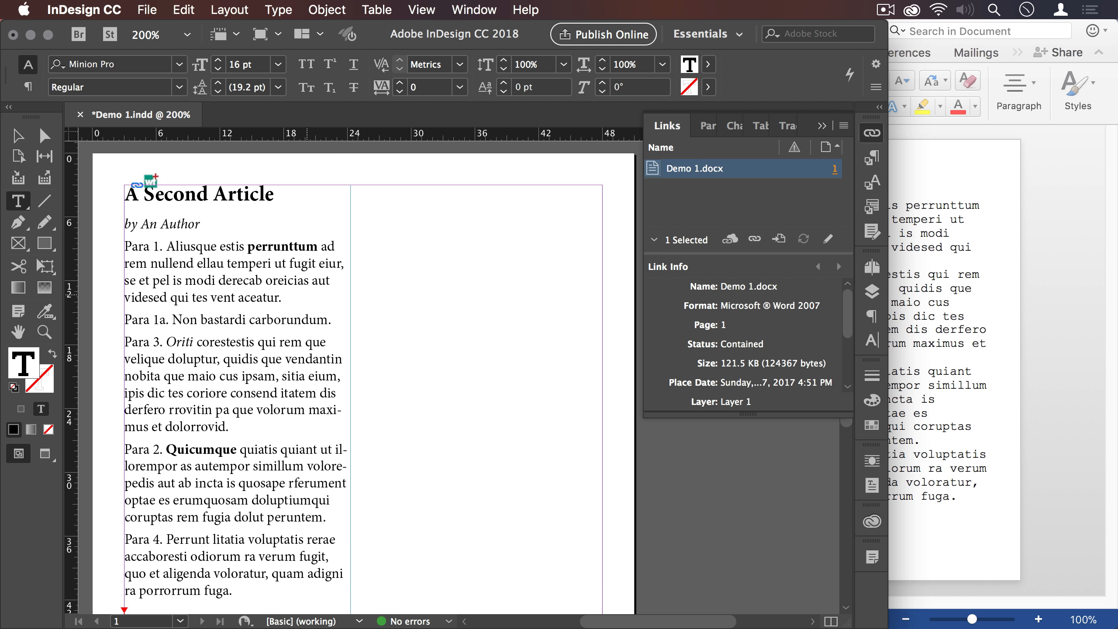
- Switch to Word, append the sentence "Et non est validus." to Para 1 and save the document
{"action": "left_click", "coordinate": [993, 237]}
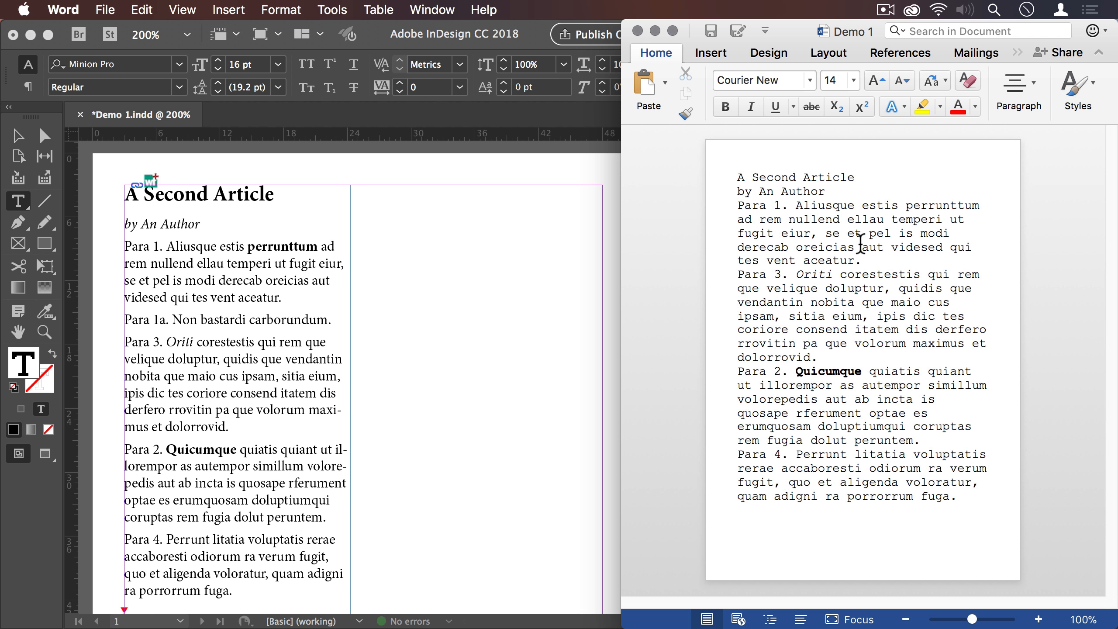
{"action": "left_click", "coordinate": [876, 261]}
{"action": "type", "text": "Et non est val"}
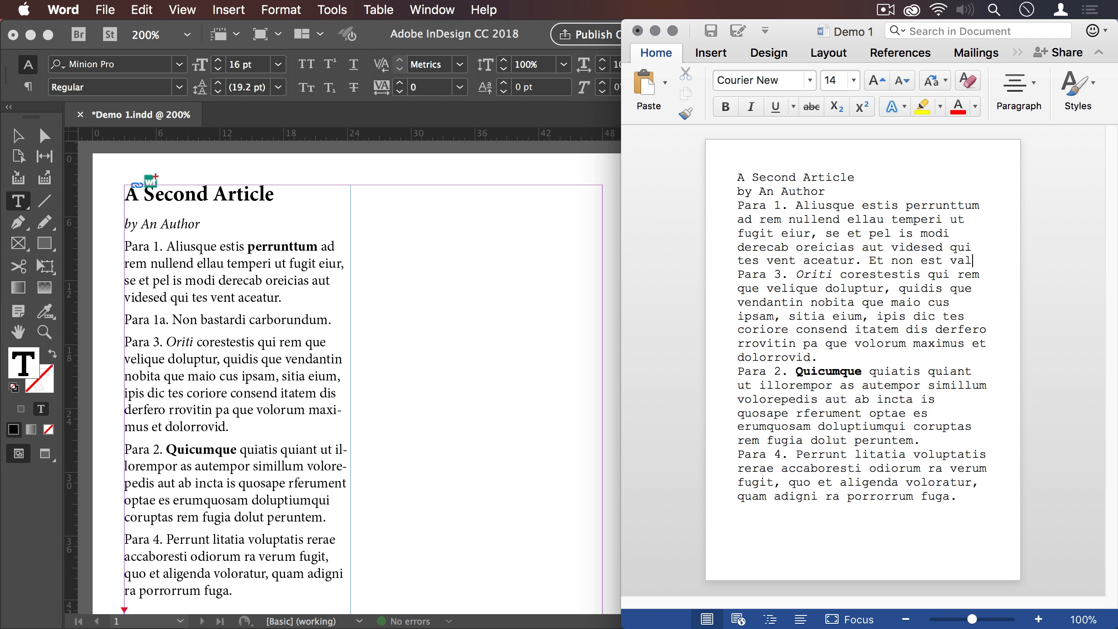
{"action": "type", "text": "idus."}
{"action": "key", "text": "cmd+s"}
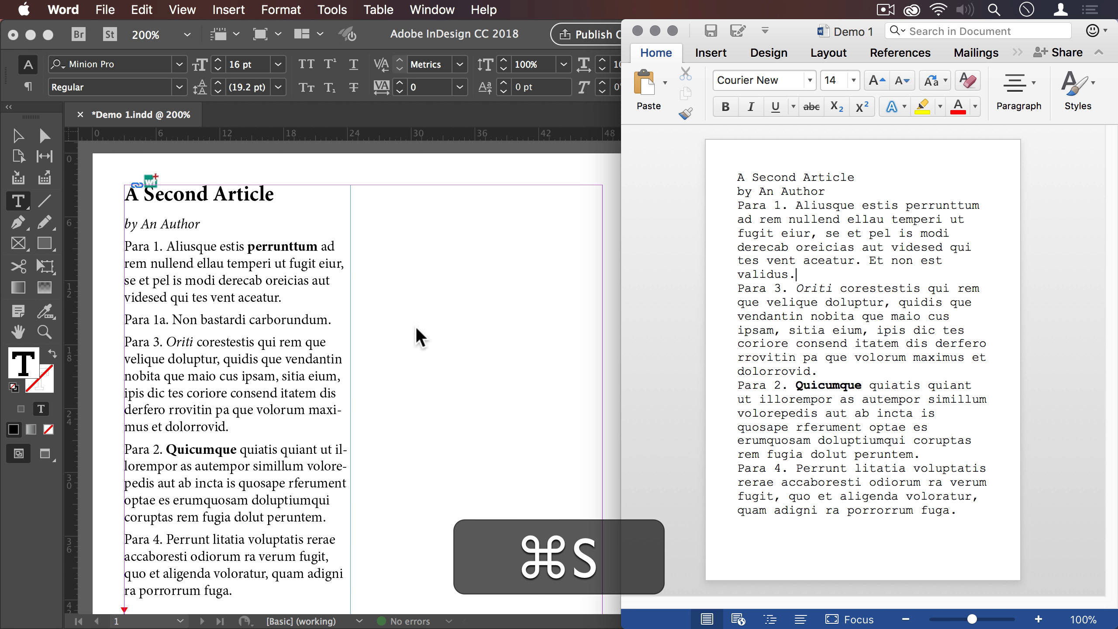
- Switch to InDesign, update the Demo 1.docx link and check the sentence "Et non est validus." and the added Para 1a
{"action": "key", "text": "cmd+Tab"}
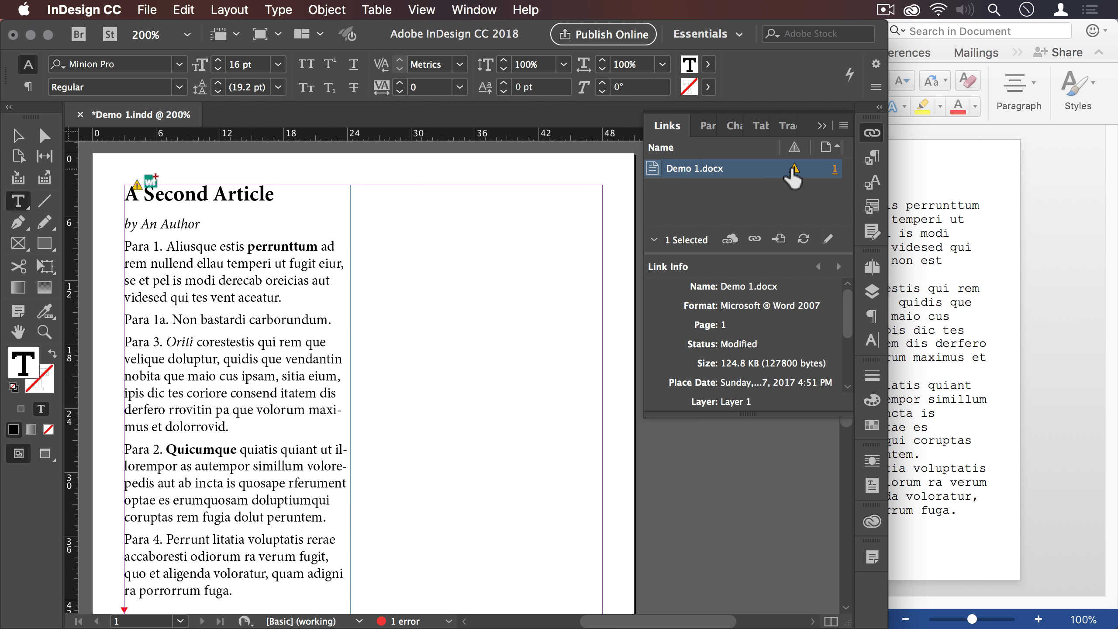
{"action": "left_click", "coordinate": [793, 168]}
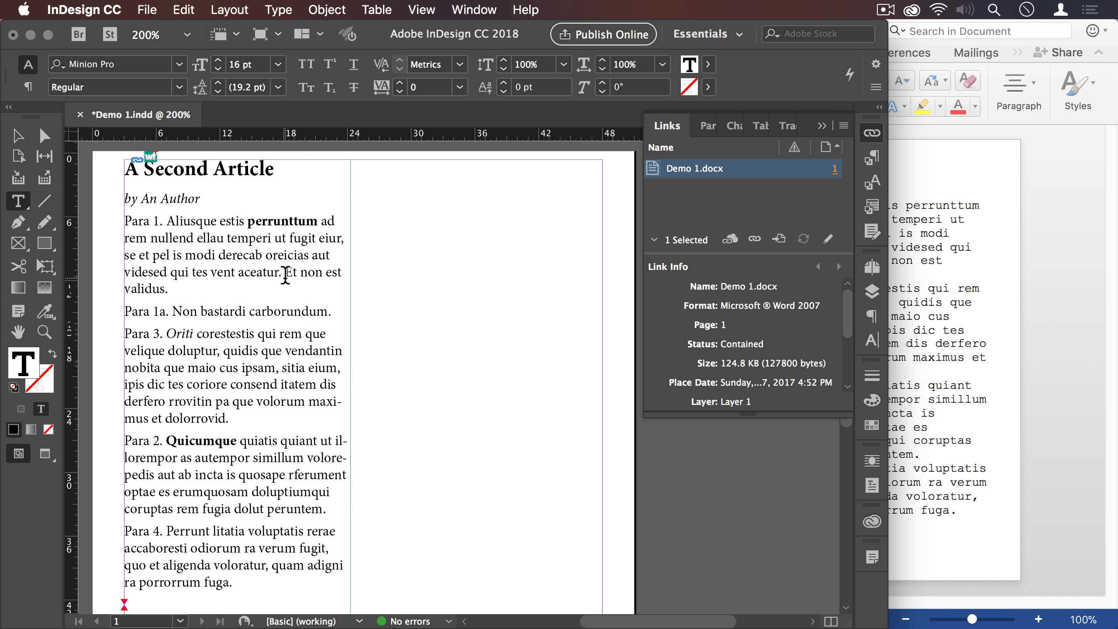
{"action": "left_click_drag", "start_coordinate": [286, 274], "coordinate": [288, 280]}
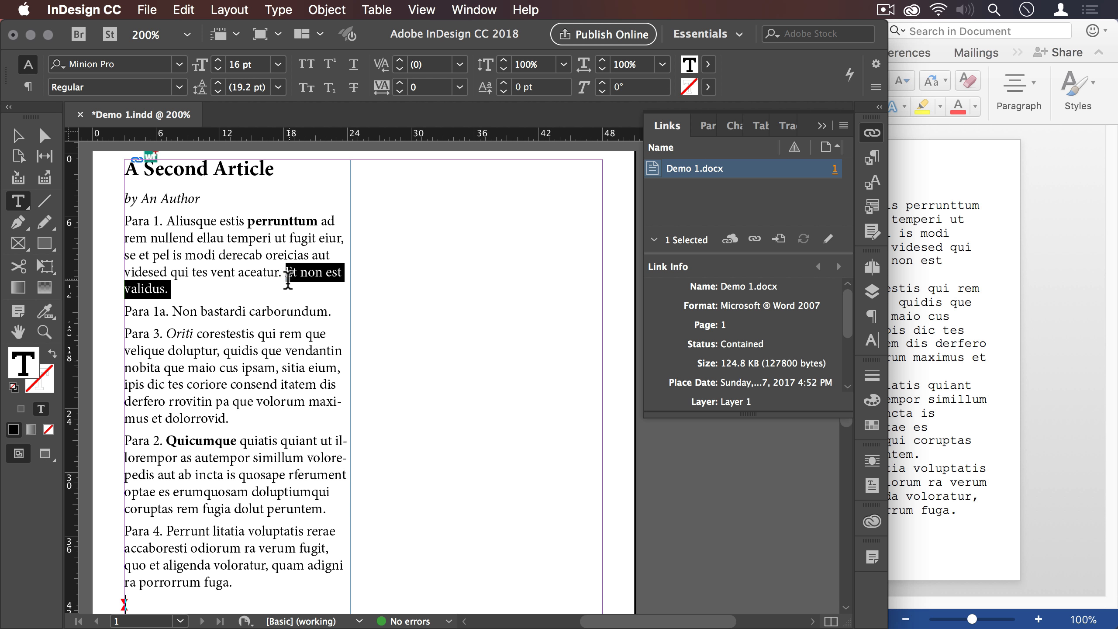
{"action": "left_click", "coordinate": [242, 312]}
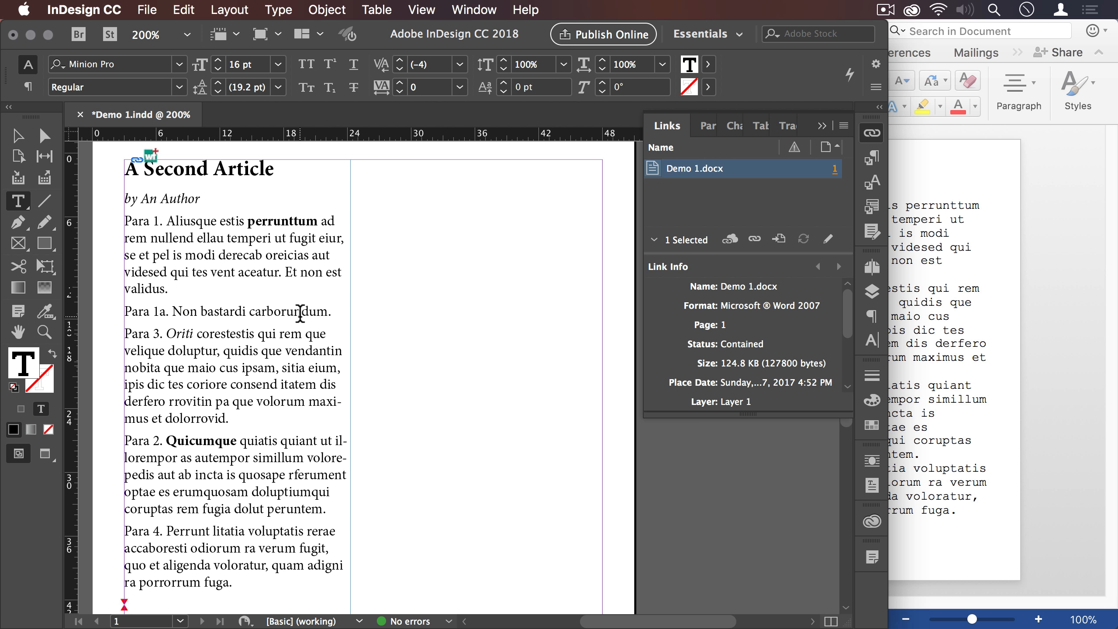
- Place the image wordsflow-icon.png from the Desktop inline in a new paragraph after Para 1a
{"action": "left_click", "coordinate": [339, 309]}
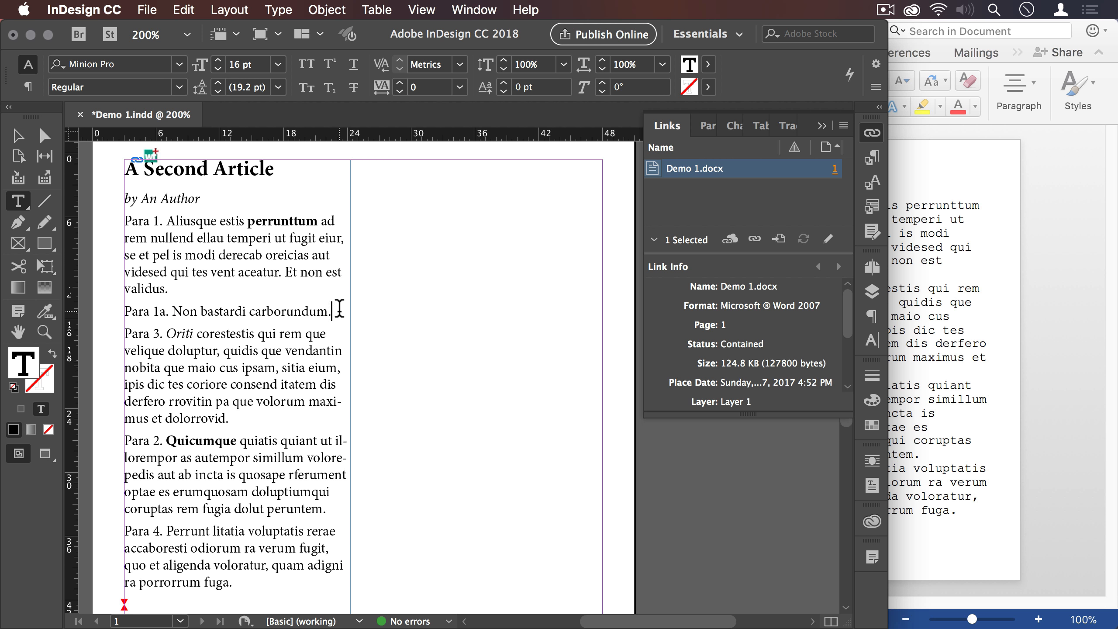
{"action": "key", "text": "Return"}
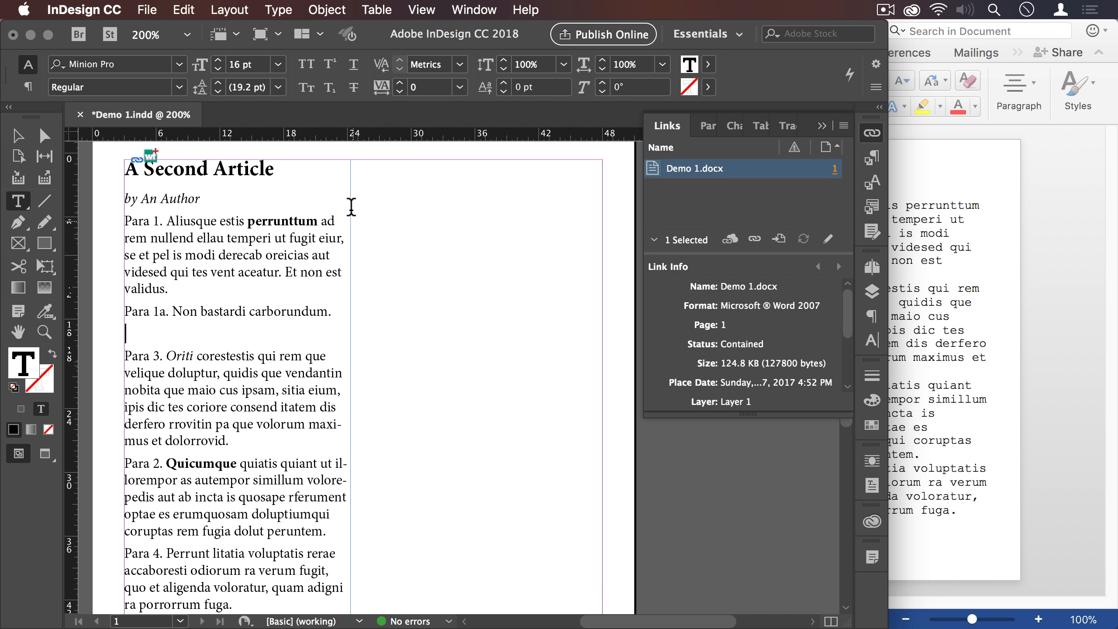
{"action": "left_click", "coordinate": [146, 10]}
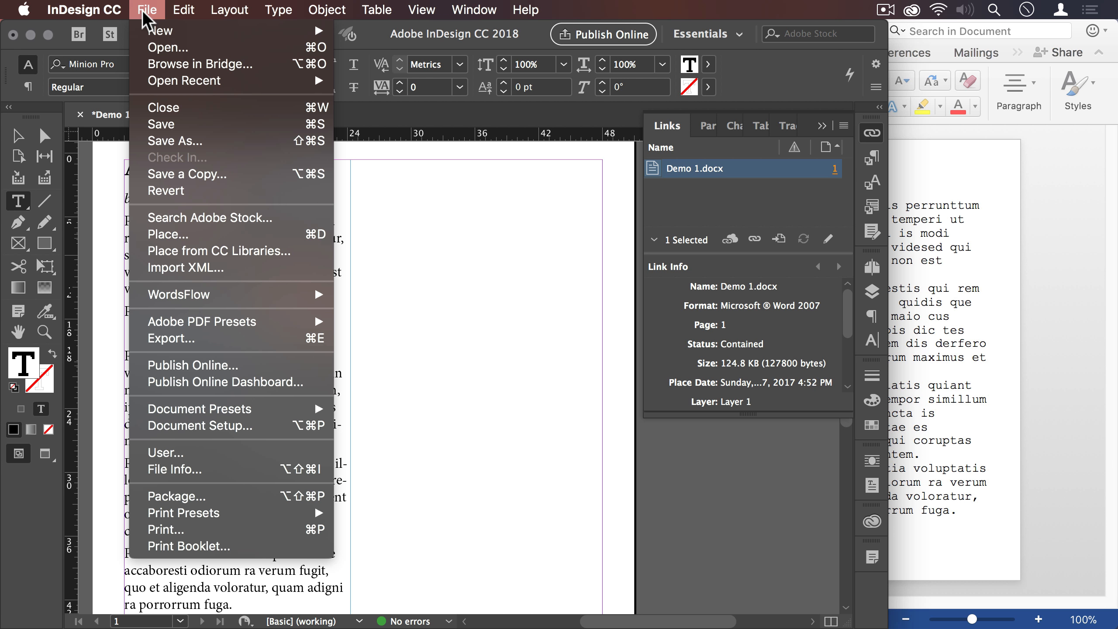
{"action": "left_click", "coordinate": [189, 235]}
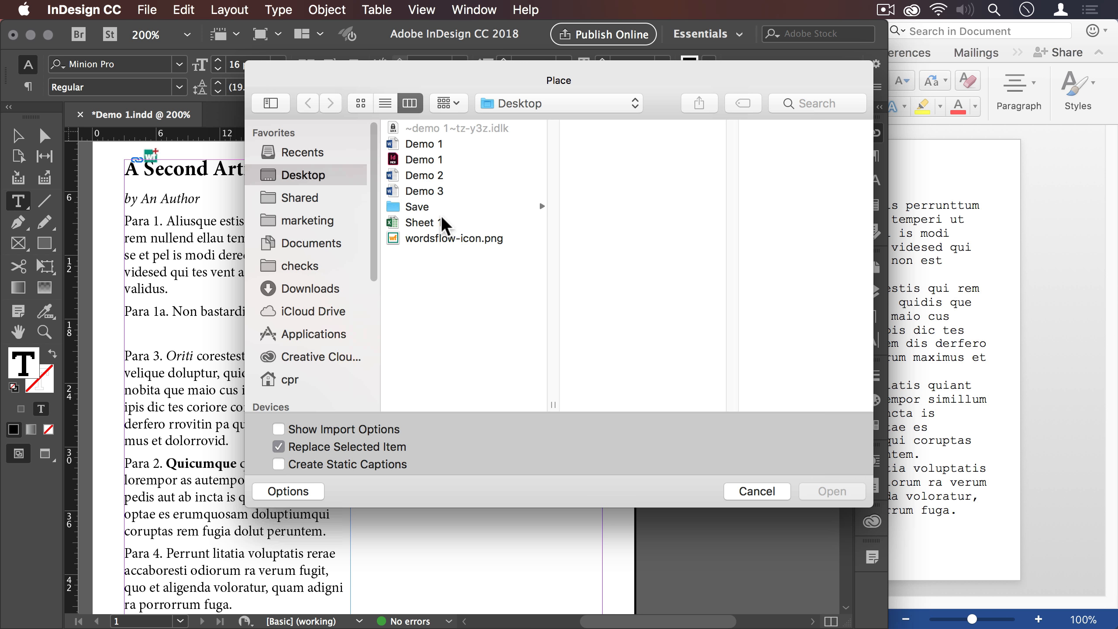
{"action": "left_click", "coordinate": [435, 238]}
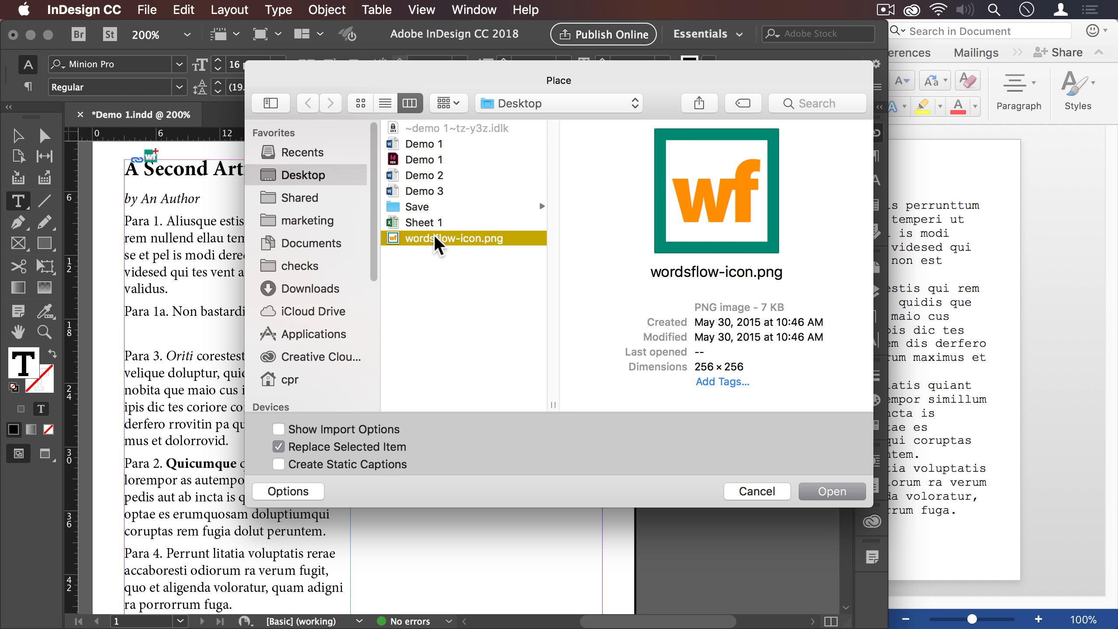
{"action": "left_click", "coordinate": [822, 494]}
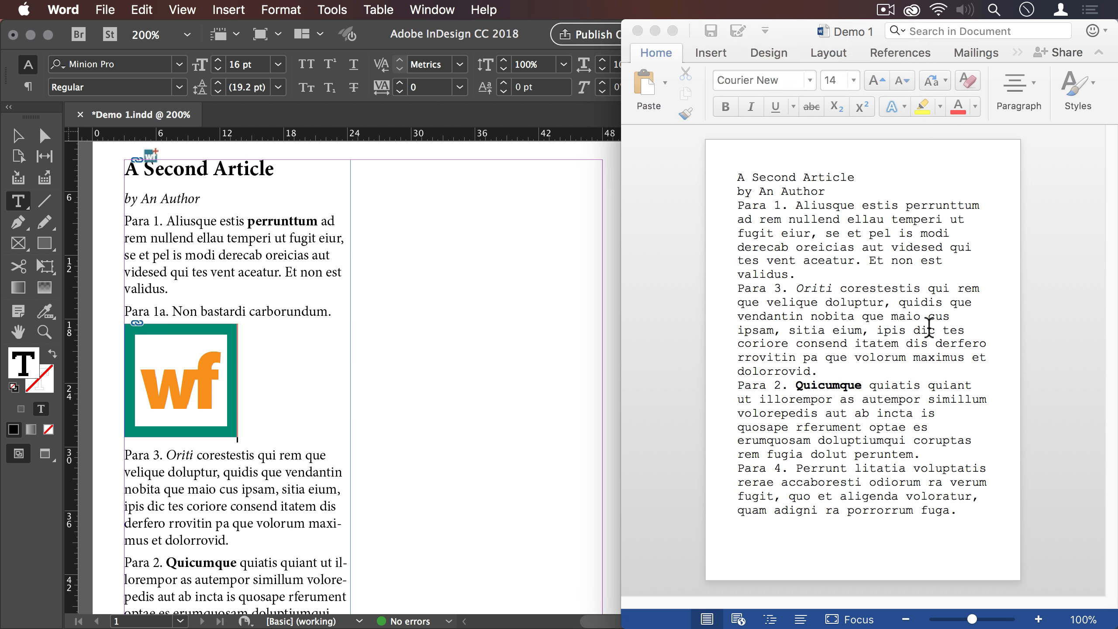
- Delete the whole Para 2 paragraph from the InDesign story
{"action": "left_click", "coordinate": [912, 331]}
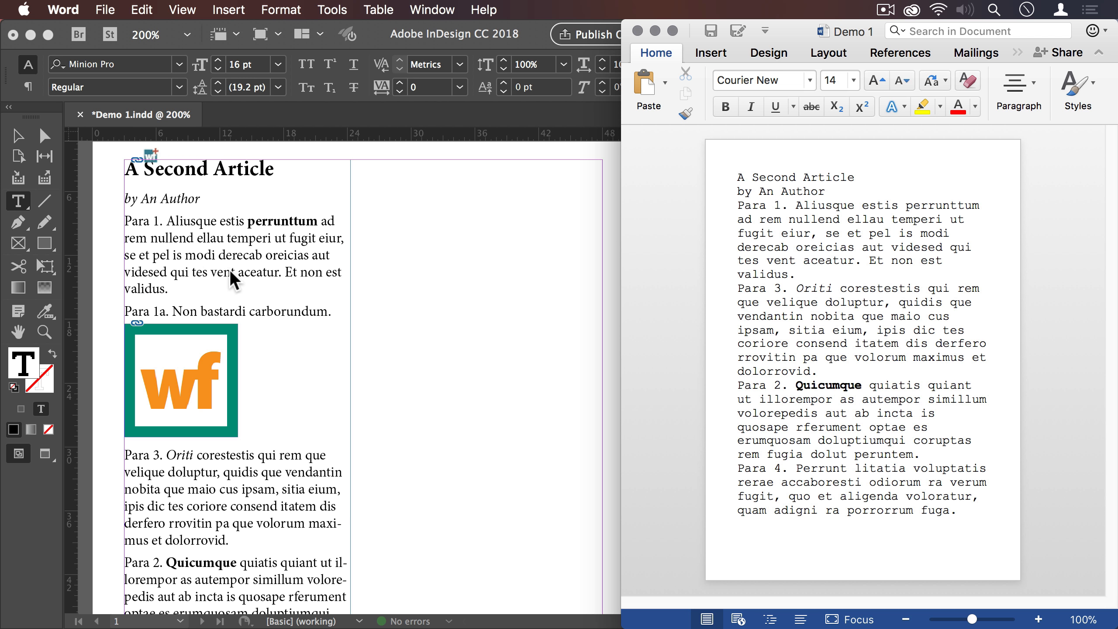
{"action": "scroll", "coordinate": [244, 282], "scroll_direction": "down", "scroll_amount": 3}
{"action": "scroll", "coordinate": [244, 282], "scroll_direction": "down", "scroll_amount": 3}
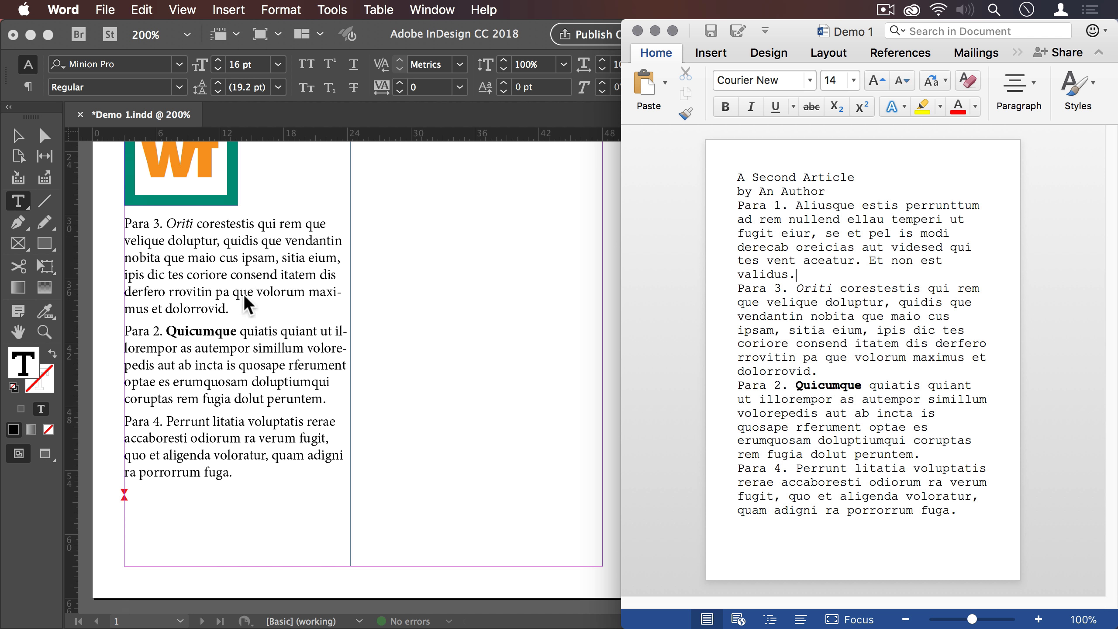
{"action": "left_click", "coordinate": [235, 316]}
{"action": "double_click", "coordinate": [241, 343]}
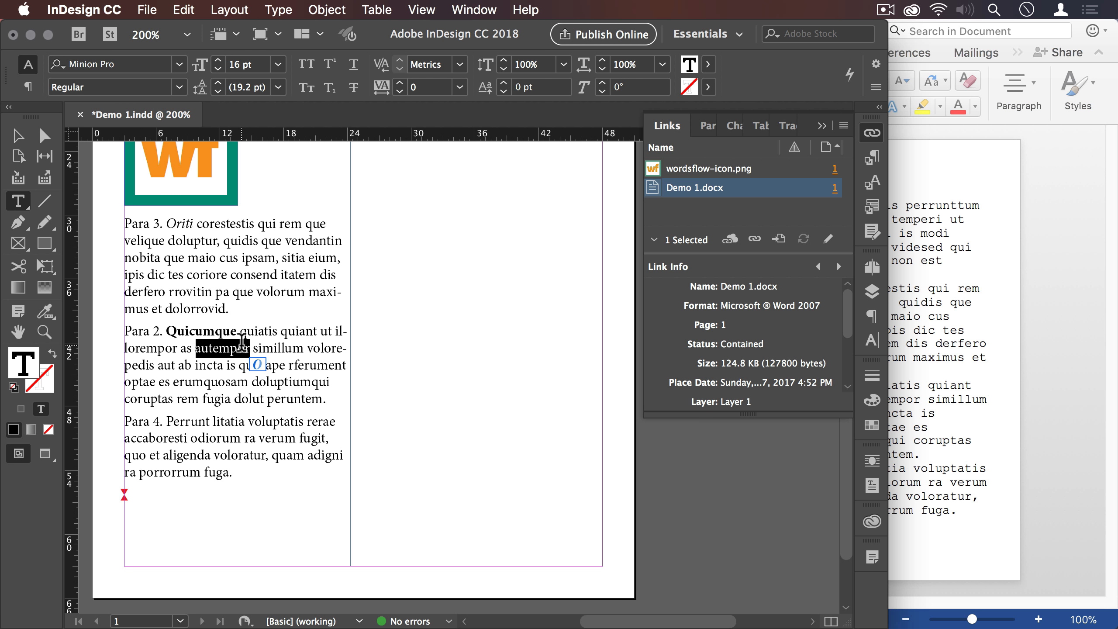
{"action": "double_click", "coordinate": [241, 343]}
{"action": "key", "text": "BackSpace"}
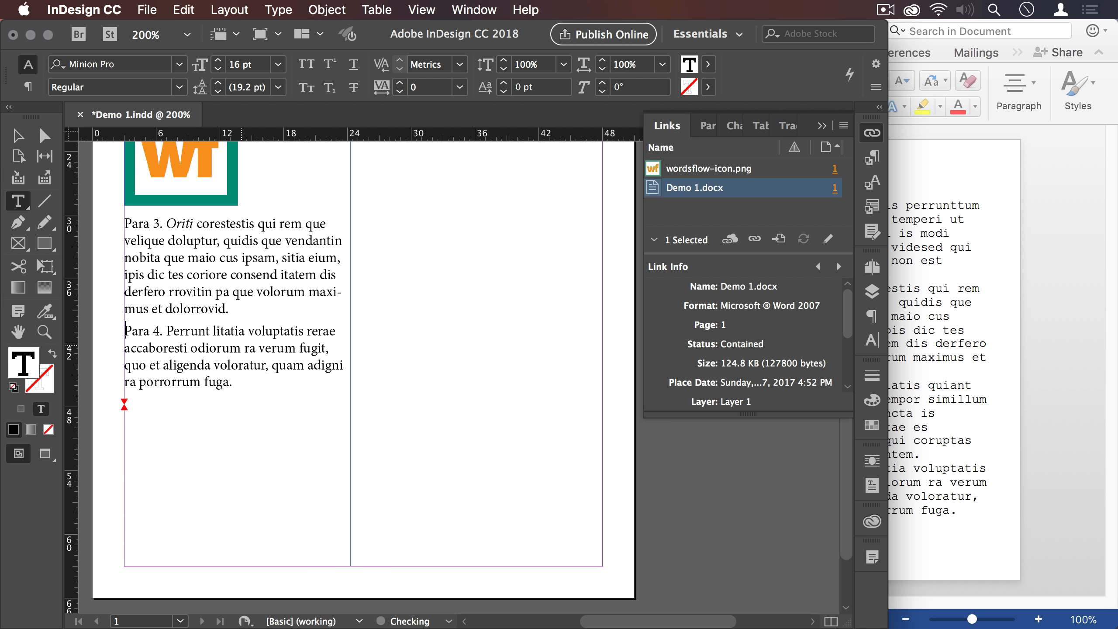
{"action": "scroll", "coordinate": [313, 316], "scroll_direction": "up", "scroll_amount": 5}
{"action": "scroll", "coordinate": [313, 316], "scroll_direction": "up", "scroll_amount": 2}
{"action": "scroll", "coordinate": [313, 316], "scroll_direction": "down", "scroll_amount": 3}
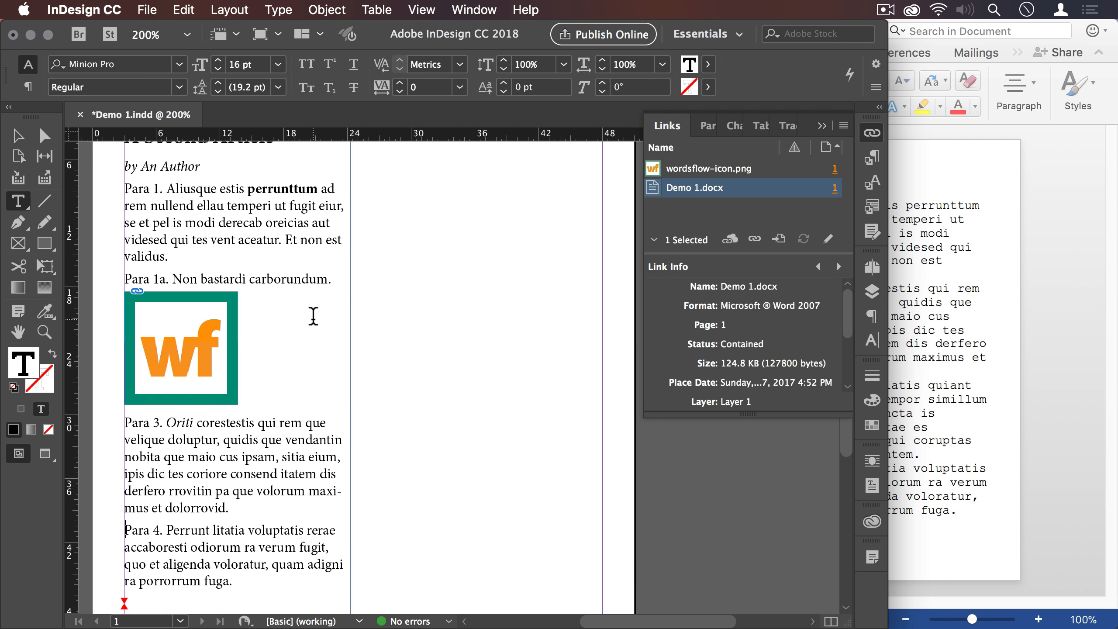
- Switch to Word, append the sentence "Another phrase in English." to Para 3 and save the document
{"action": "left_click", "coordinate": [956, 278]}
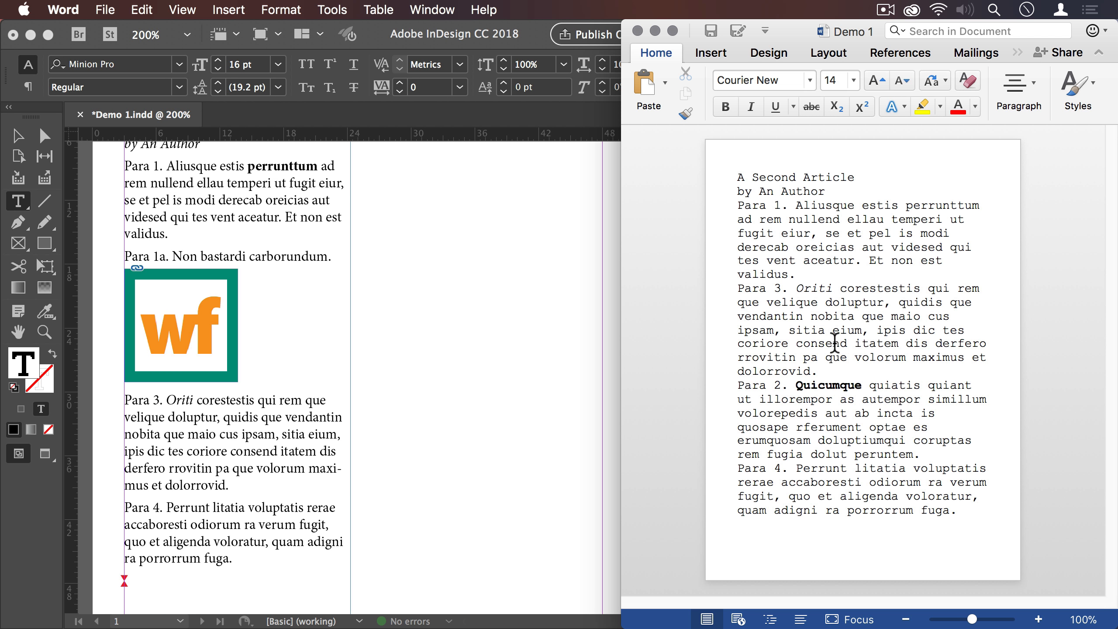
{"action": "left_click", "coordinate": [844, 370]}
{"action": "type", "text": "Another phrase i"}
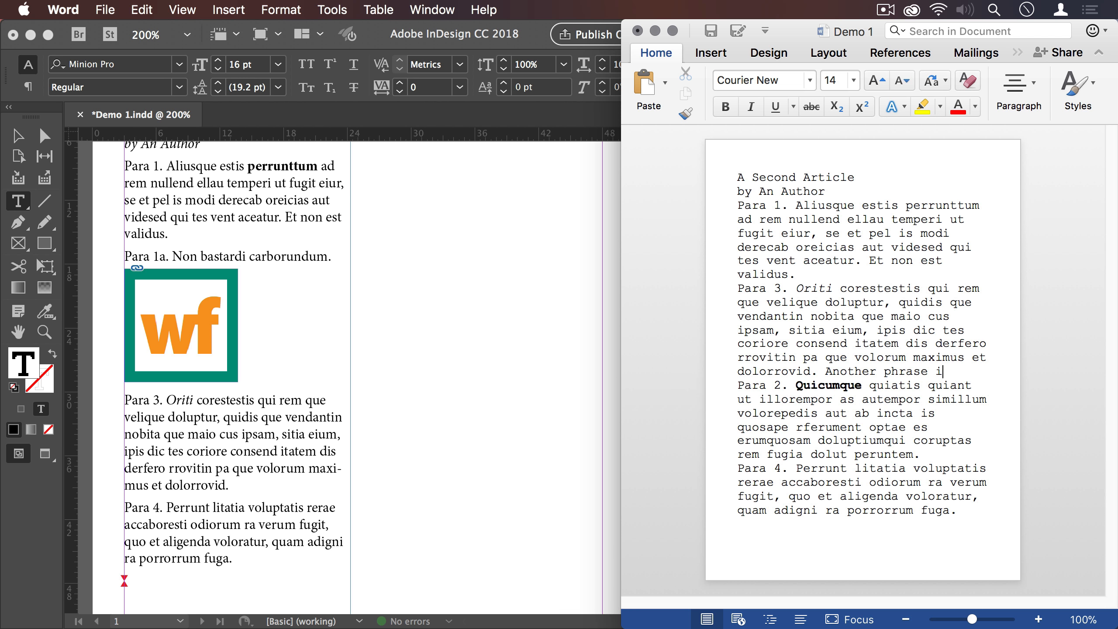
{"action": "type", "text": "n English."}
{"action": "key", "text": "super+s"}
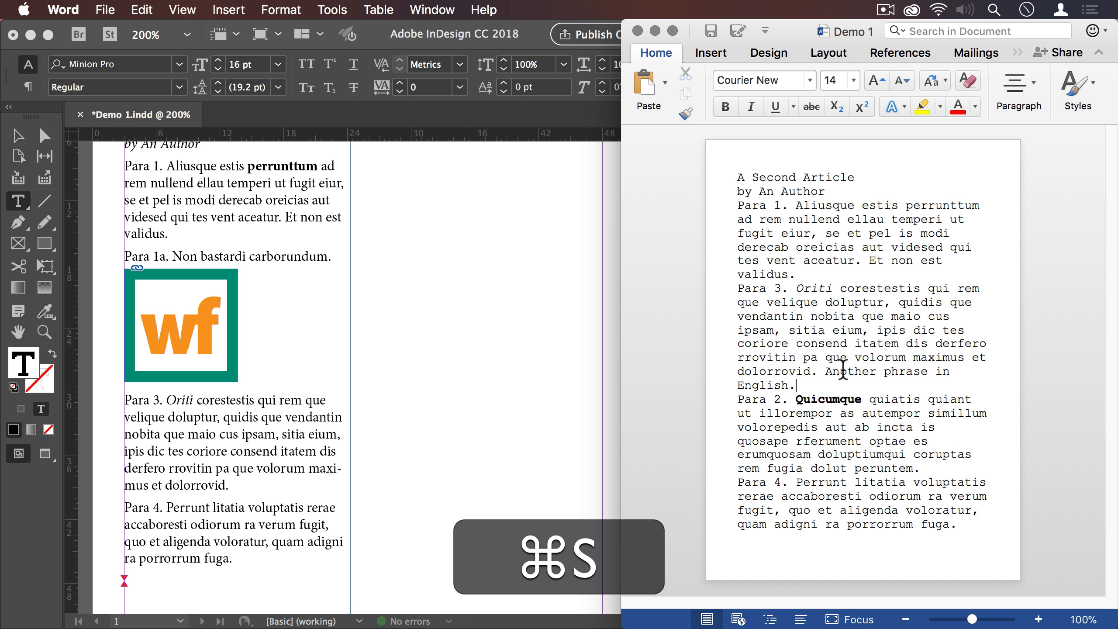
- Switch to InDesign, update the Demo 1.docx link and check the sentence "Another phrase in English." in Para 3
{"action": "left_click", "coordinate": [562, 271]}
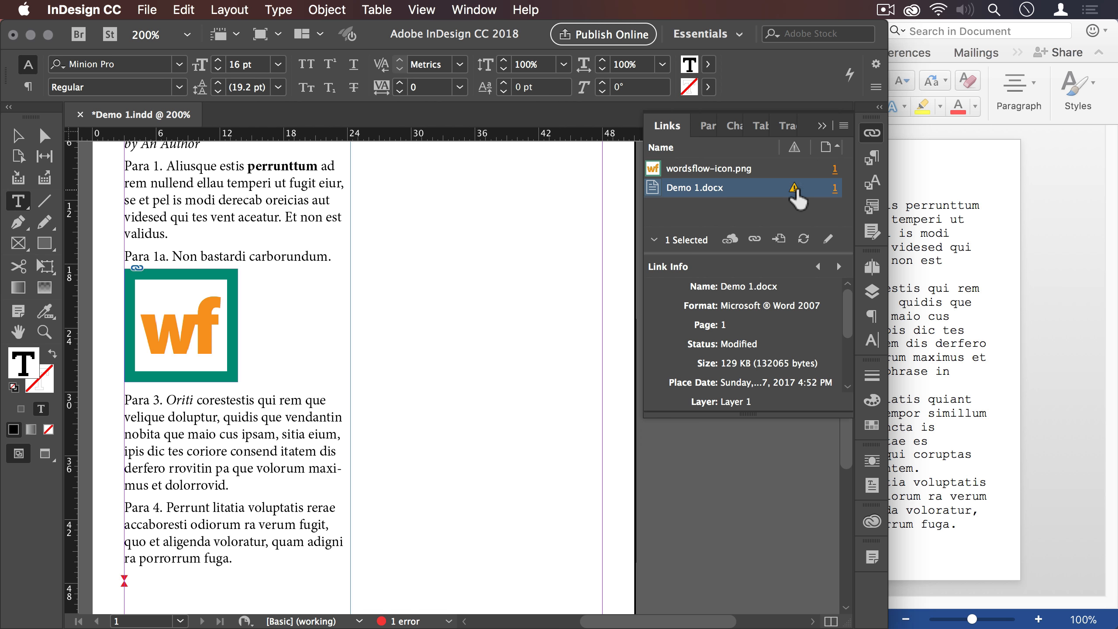
{"action": "left_click", "coordinate": [793, 189]}
{"action": "double_click", "coordinate": [250, 484]}
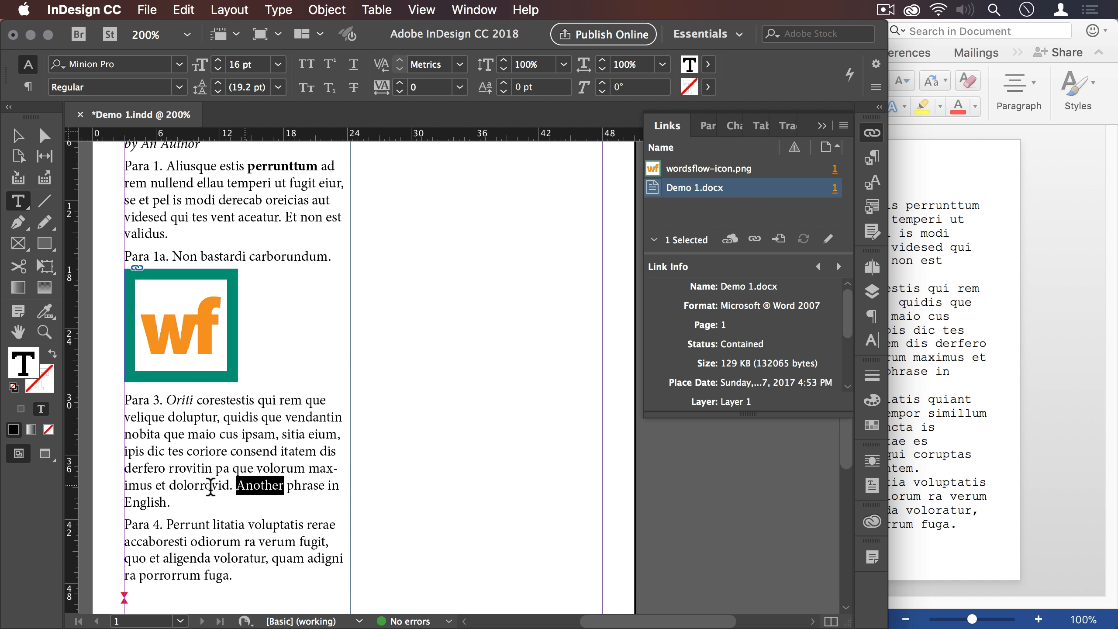
{"action": "left_click", "coordinate": [163, 492], "text": "shift"}
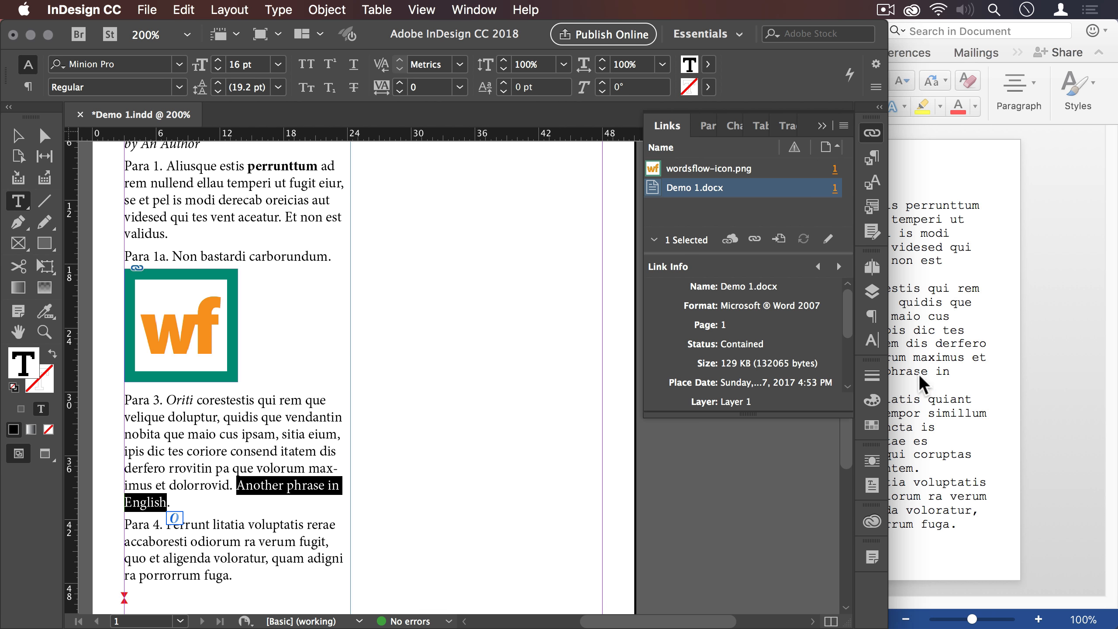
- Switch to Word, add the paragraph "Para 1a. Alia iacta est." after Para 1 of A First Article and save
{"action": "left_click", "coordinate": [1067, 389]}
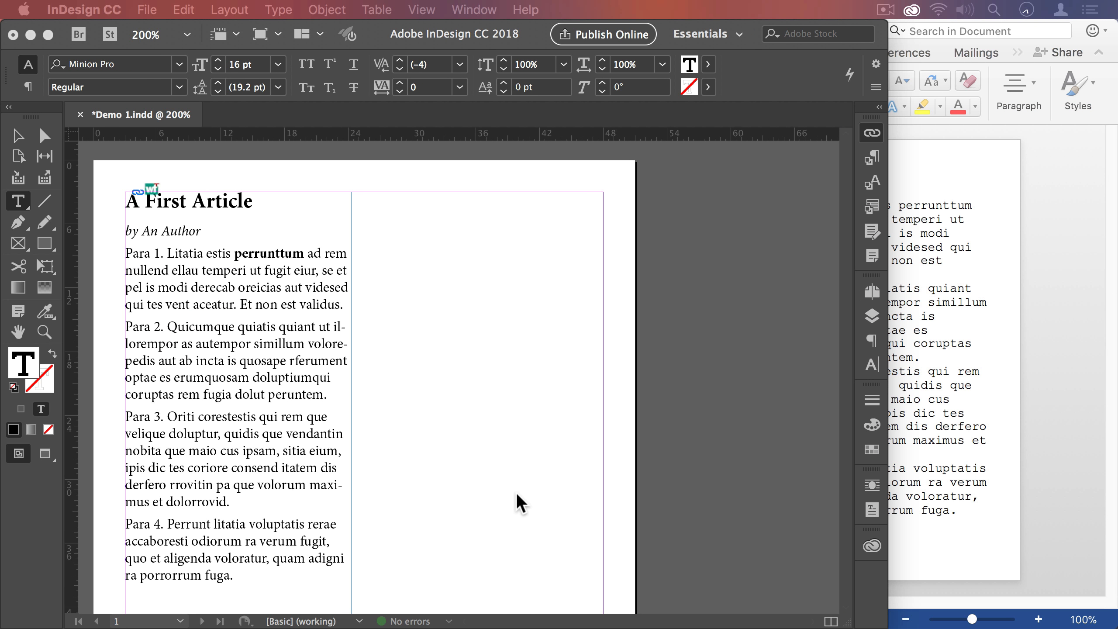
{"action": "scroll", "coordinate": [517, 493], "scroll_direction": "down", "scroll_amount": 1}
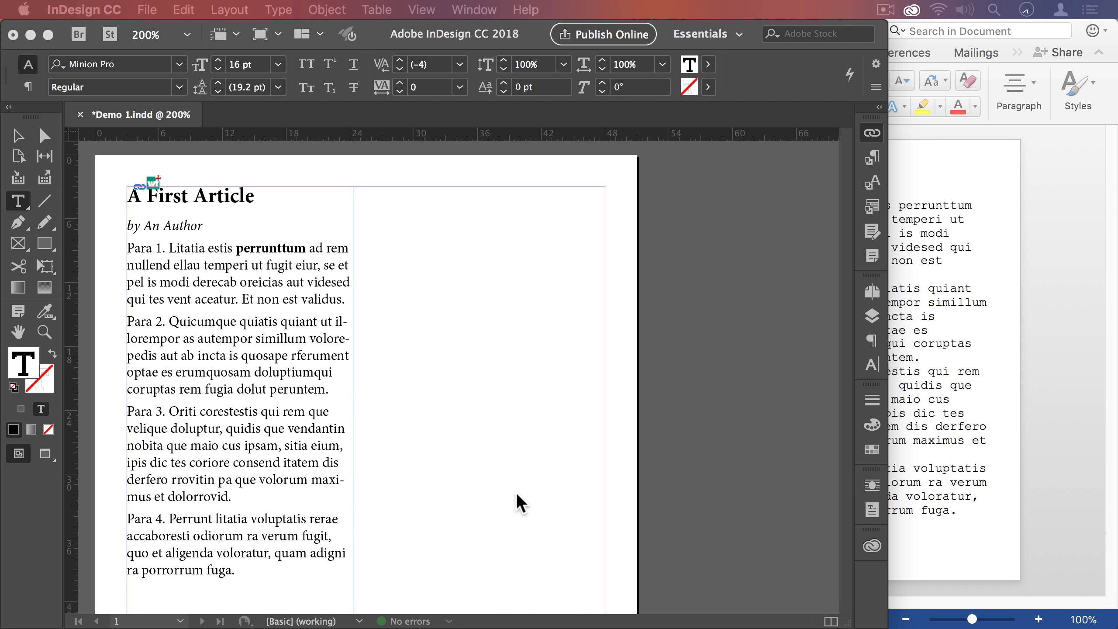
{"action": "scroll", "coordinate": [517, 494], "scroll_direction": "up", "scroll_amount": 1}
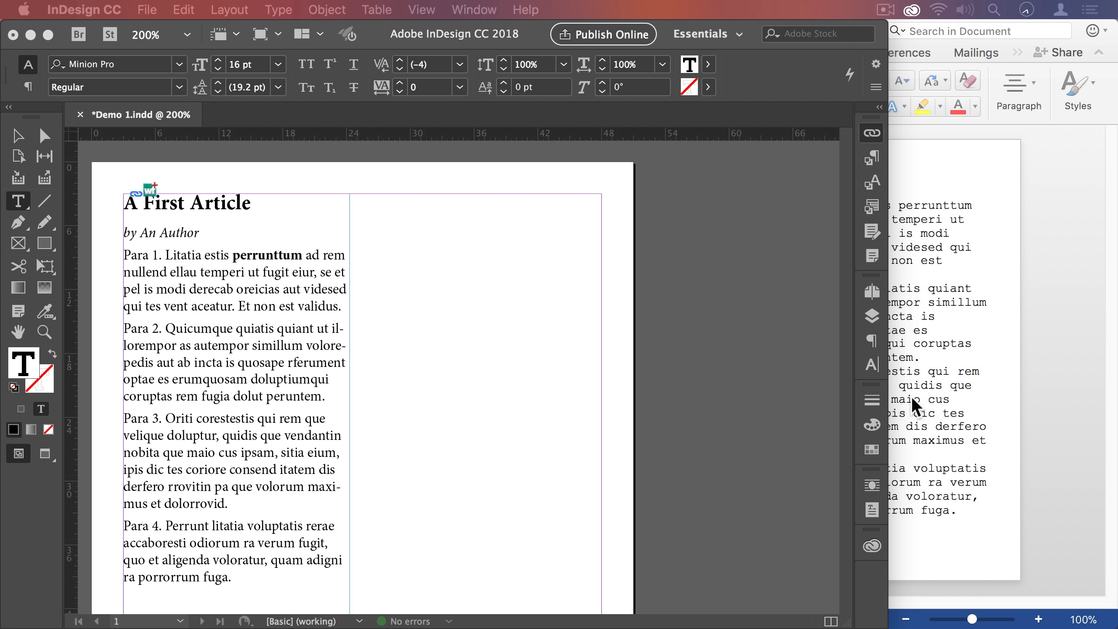
{"action": "left_click", "coordinate": [978, 346]}
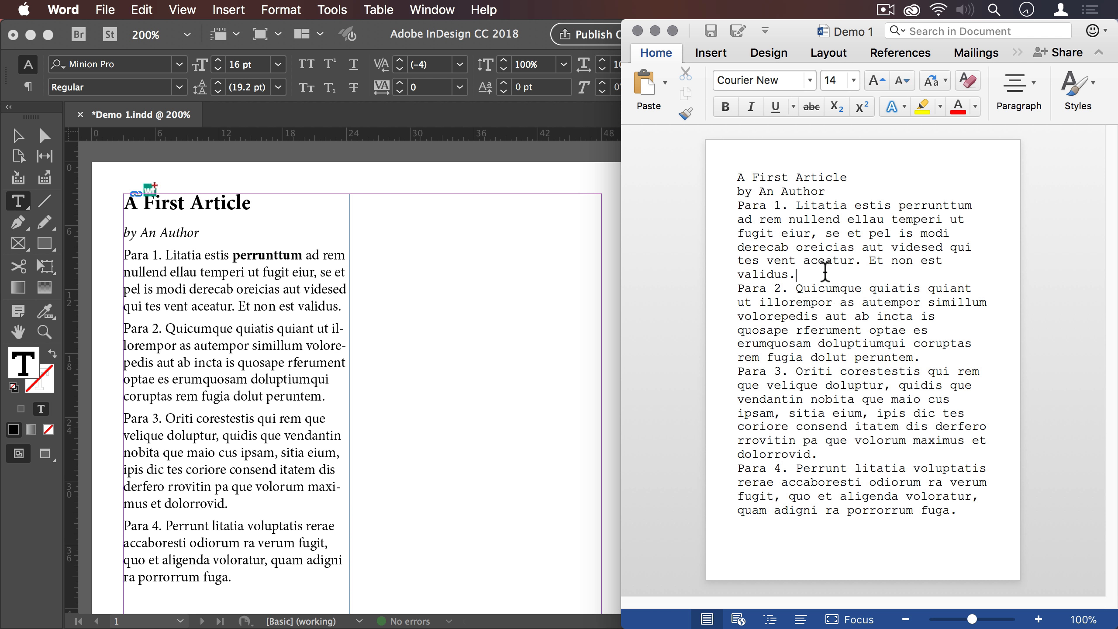
{"action": "key", "text": "Return"}
{"action": "type", "text": "Para 1a."}
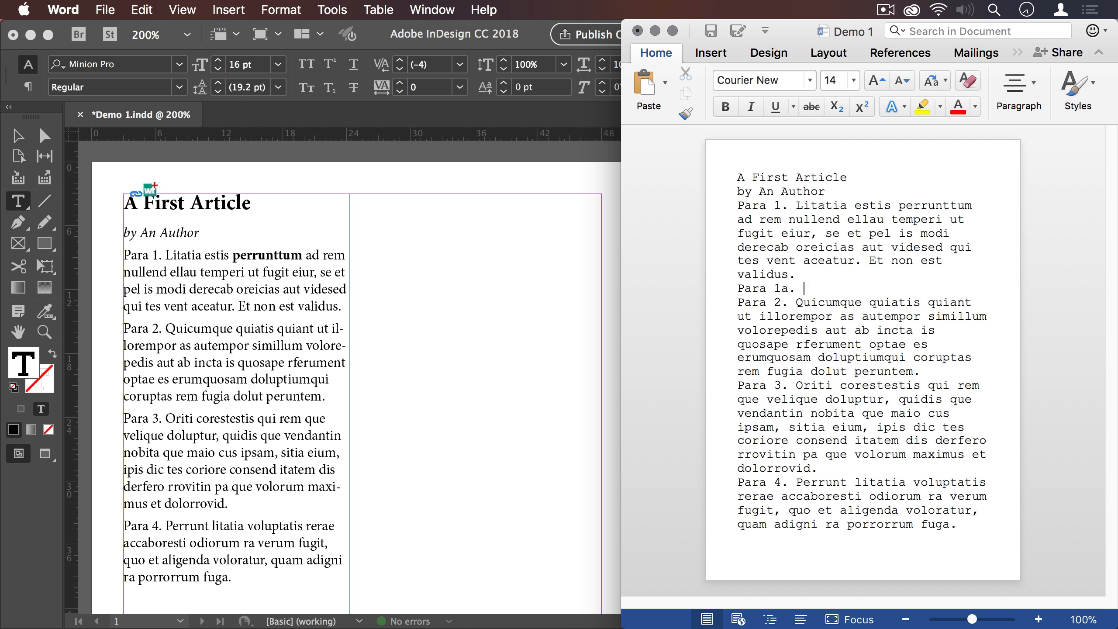
{"action": "type", "text": " Alia iacta est."}
{"action": "key", "text": "super+s"}
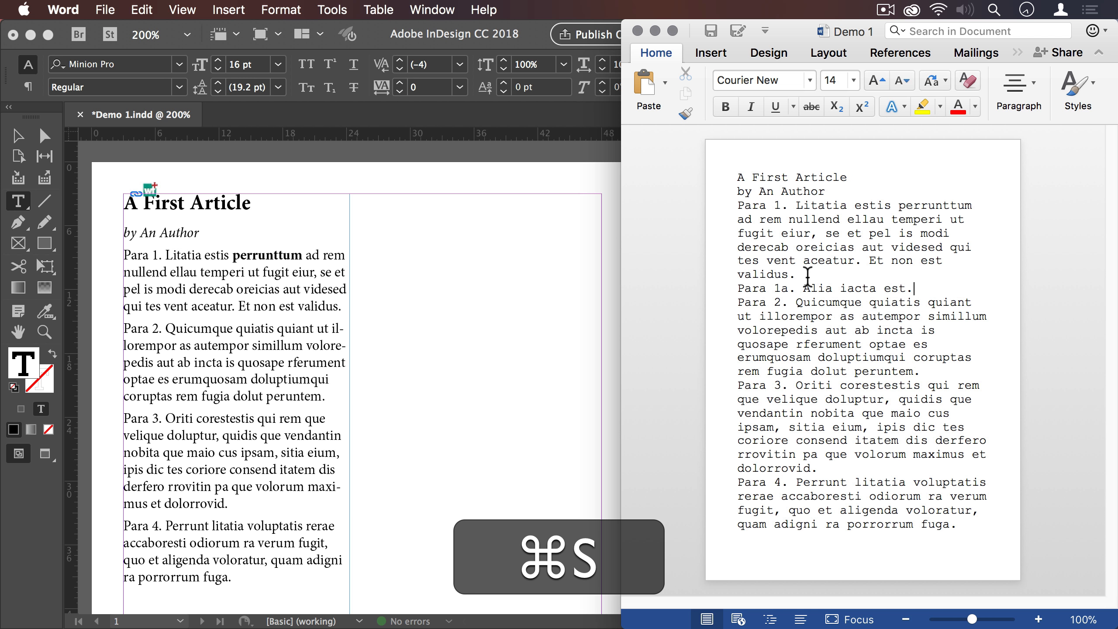
- Switch to InDesign, update the Demo 1.docx link and check the Para 1a paragraph in the story
{"action": "left_click", "coordinate": [271, 300]}
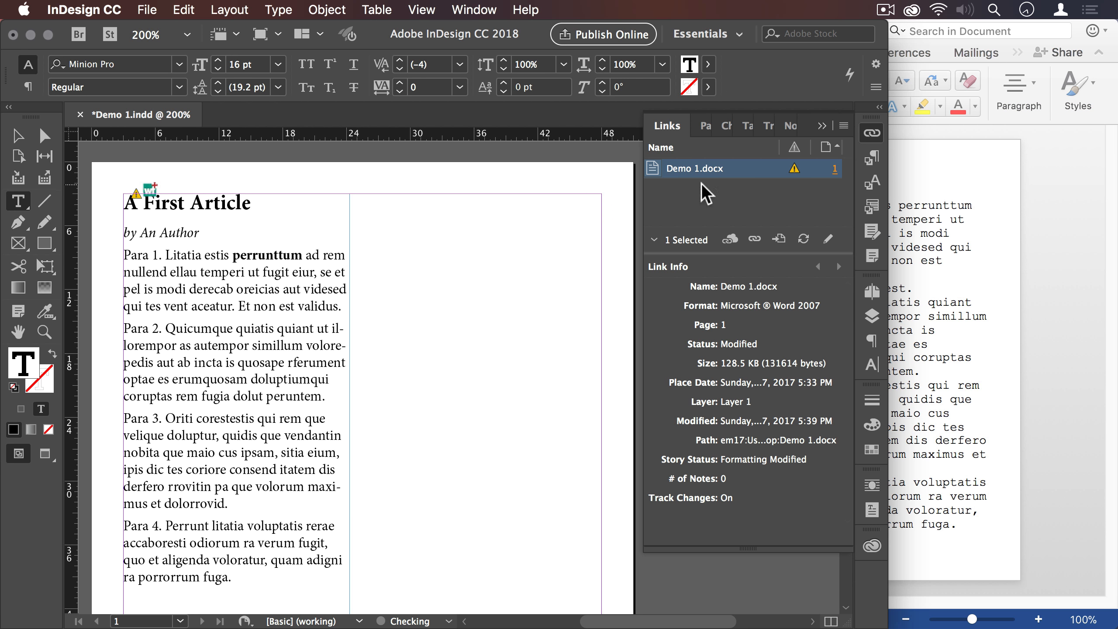
{"action": "left_click", "coordinate": [794, 169]}
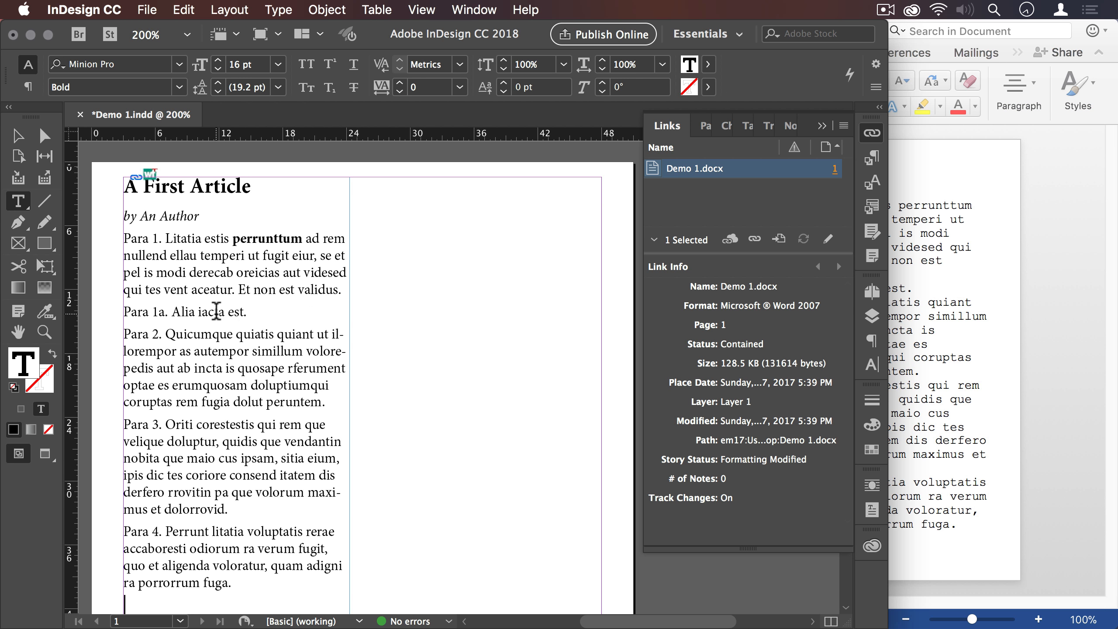
{"action": "scroll", "coordinate": [216, 311], "scroll_direction": "down", "scroll_amount": 1}
{"action": "triple_click", "coordinate": [216, 311]}
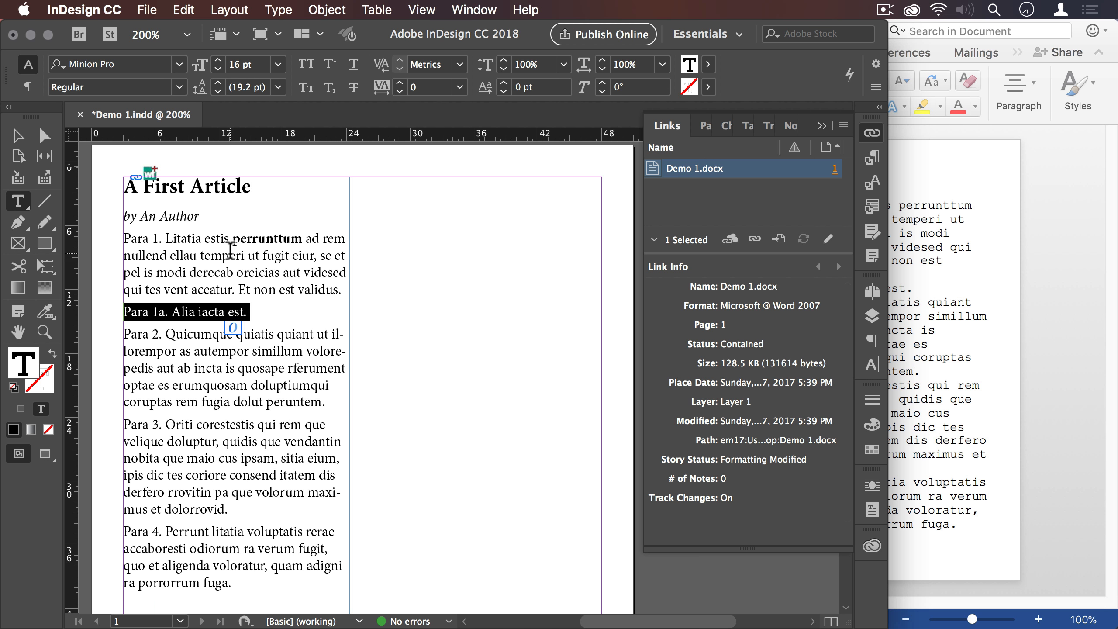
{"action": "left_click", "coordinate": [230, 252]}
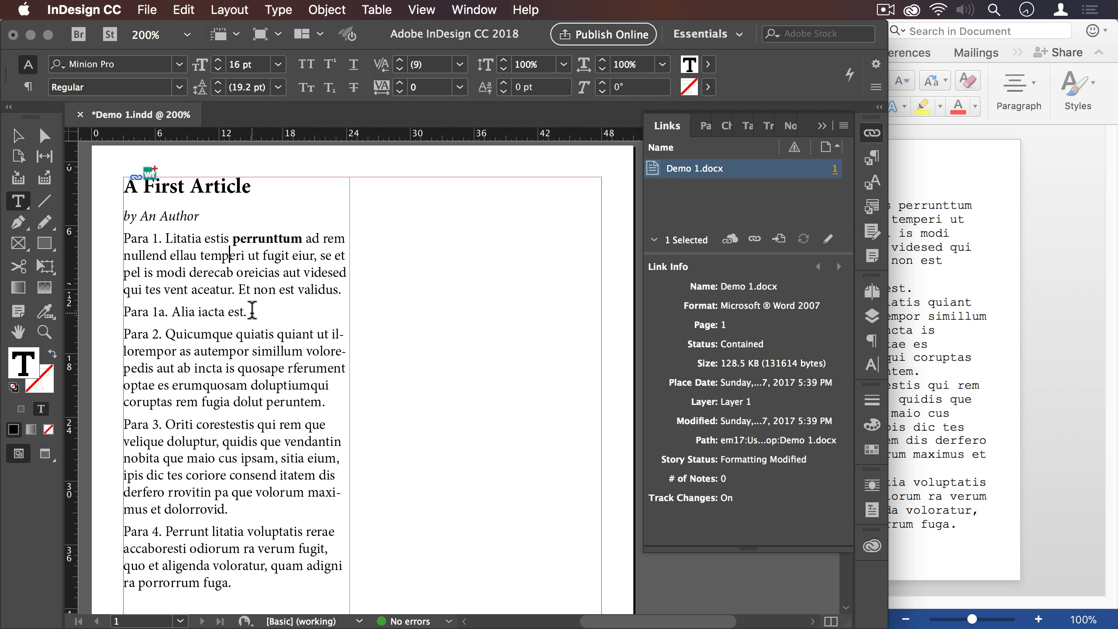
{"action": "left_click", "coordinate": [252, 311]}
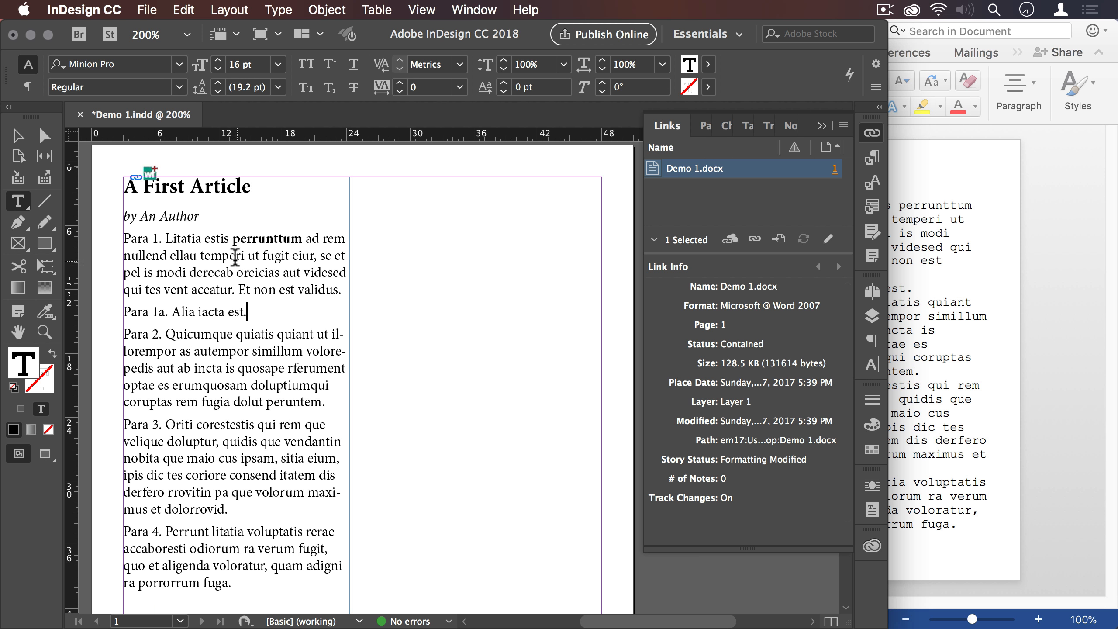
{"action": "left_click", "coordinate": [231, 255]}
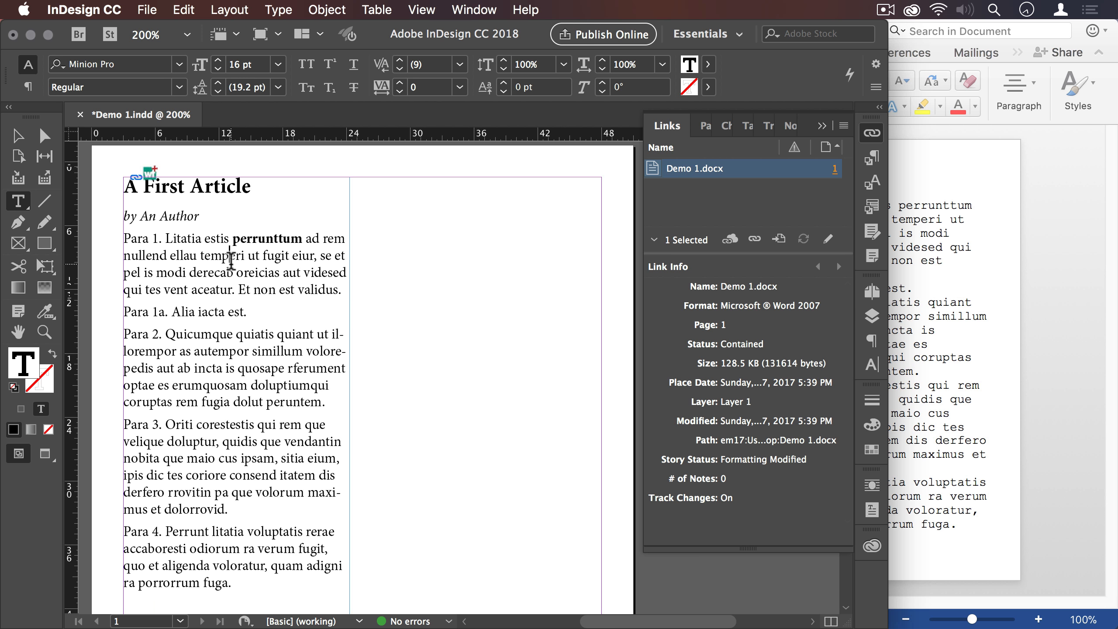
- Apply the Body 1st paragraph style to Para 1
{"action": "left_click", "coordinate": [210, 241]}
{"action": "left_click", "coordinate": [871, 157]}
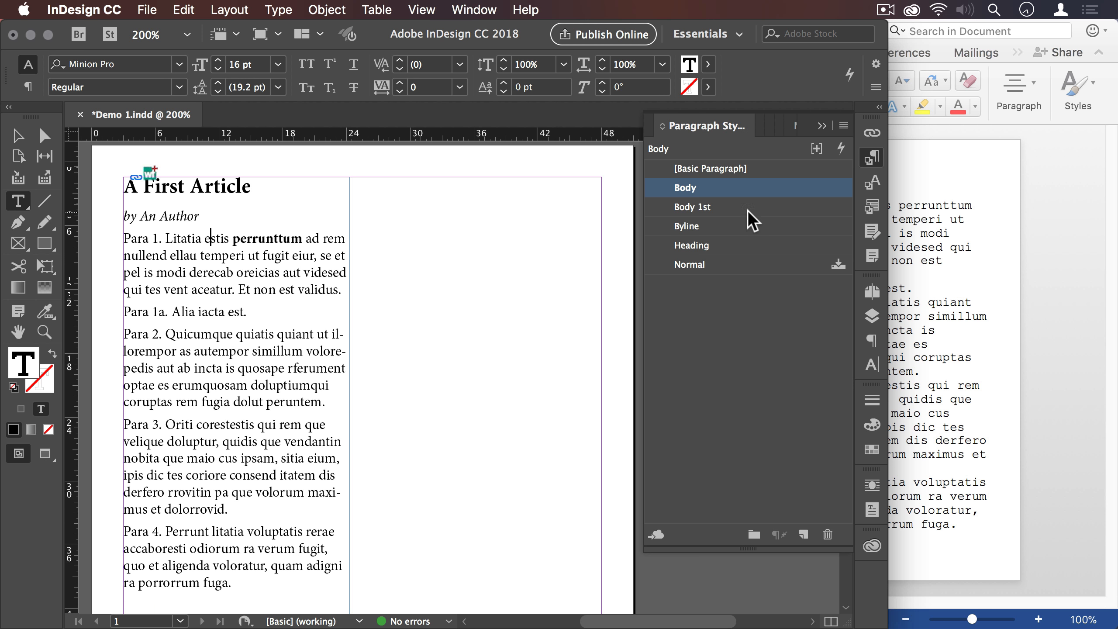
{"action": "left_click", "coordinate": [723, 207]}
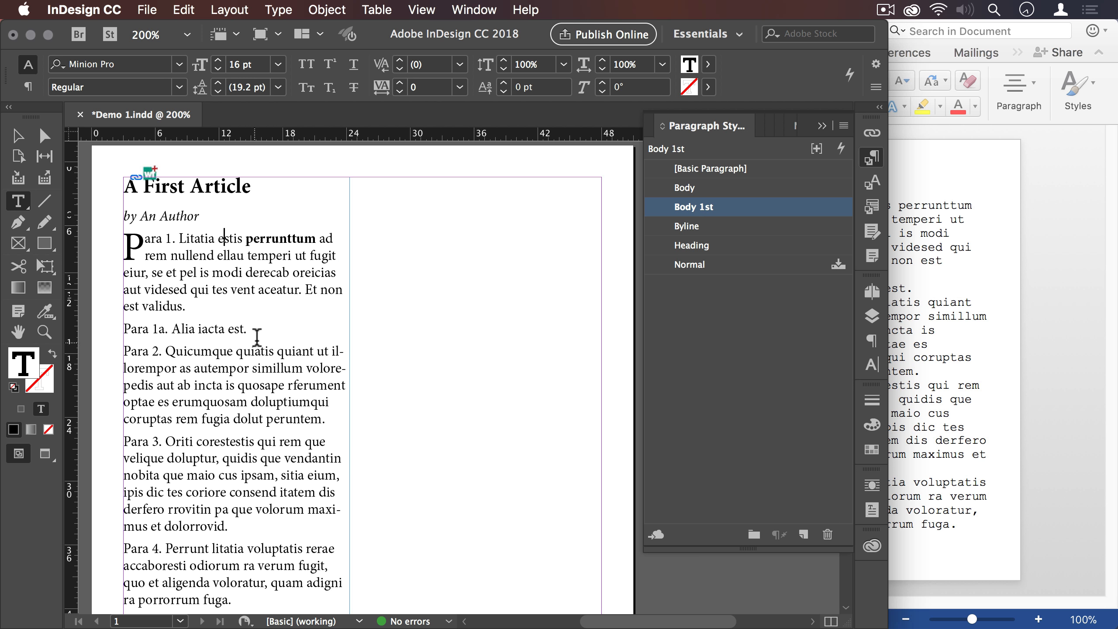
- Switch to Word, insert the paragraph "Para 0. Another paragraph." before Para 1 and save the document
{"action": "left_click", "coordinate": [924, 227]}
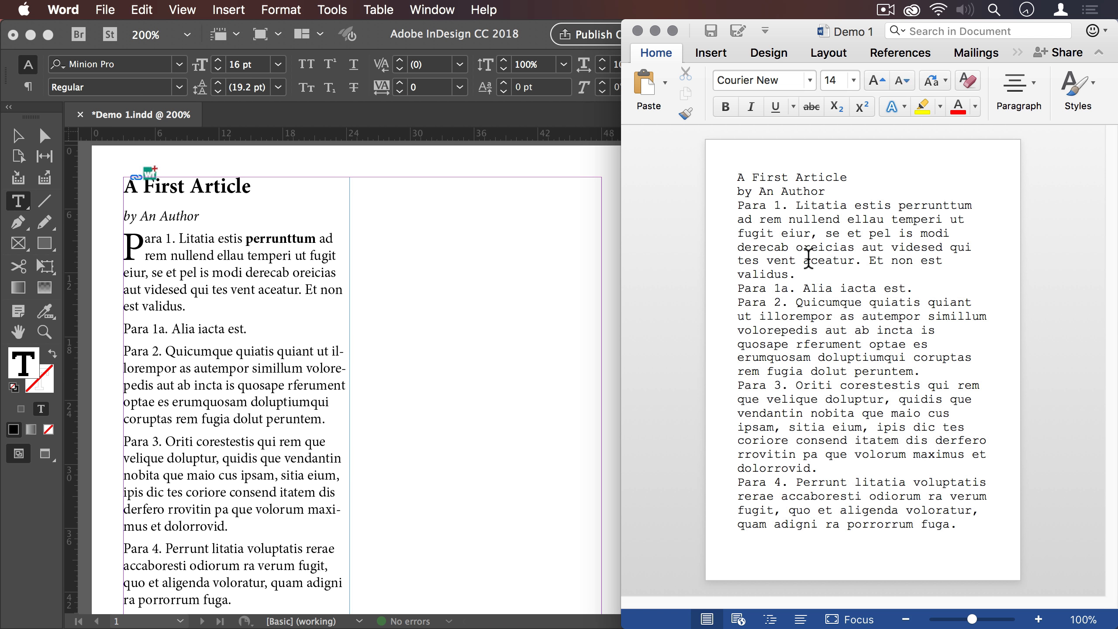
{"action": "type", "text": "Para 0"}
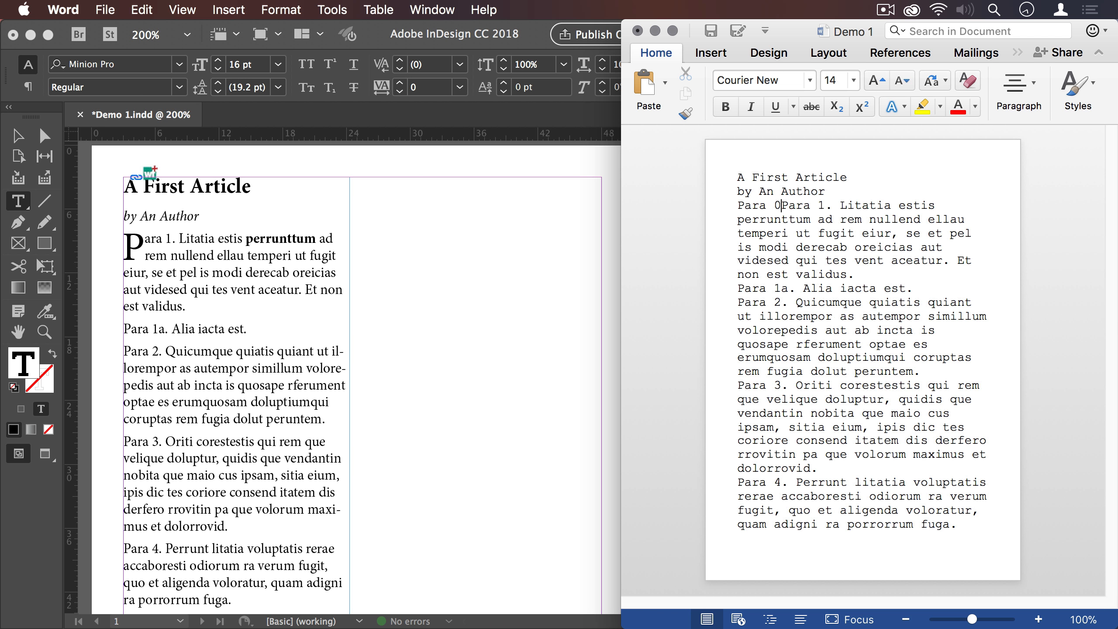
{"action": "type", "text": ". "}
{"action": "type", "text": "Another paragraph"}
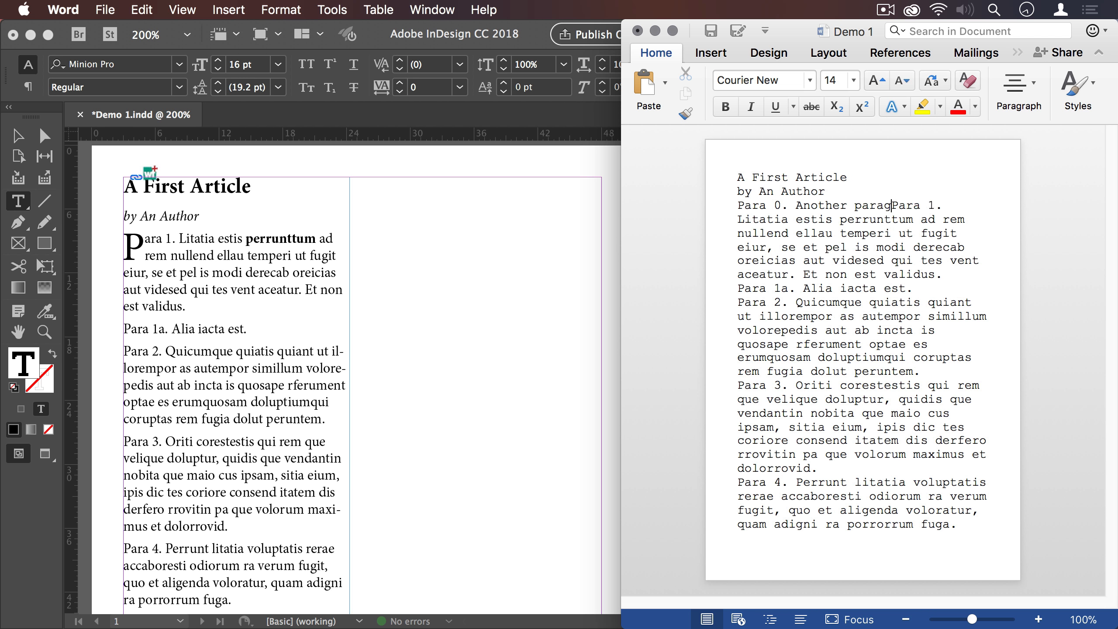
{"action": "type", "text": "."}
{"action": "key", "text": "Return"}
{"action": "key", "text": "super+s"}
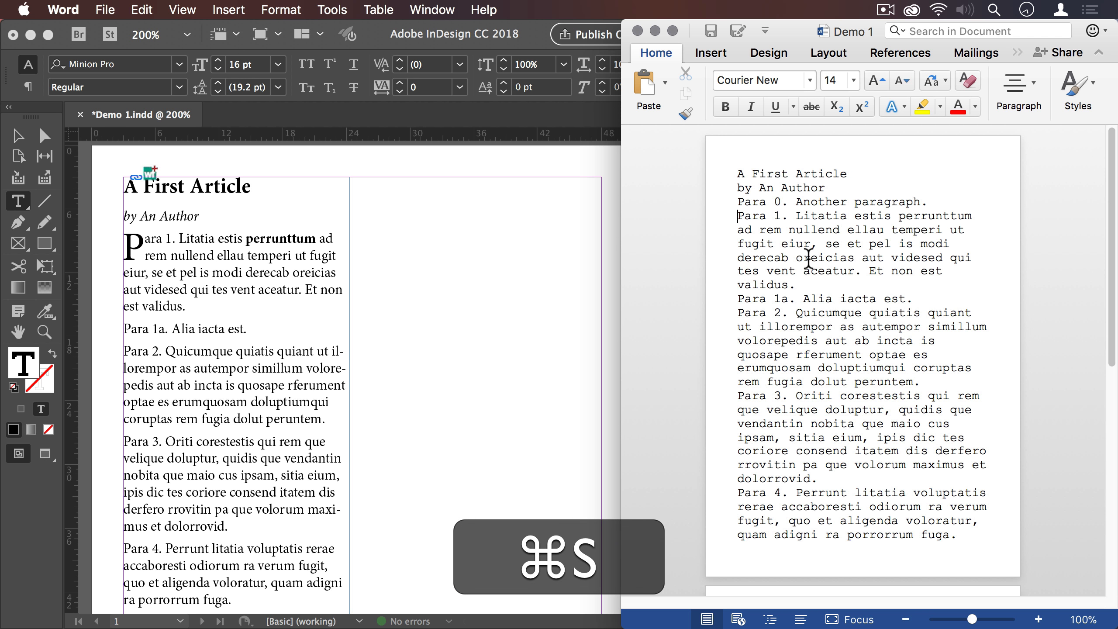
- Switch to InDesign and update the Demo 1.docx link to bring in the Para 0 paragraph
{"action": "left_click", "coordinate": [256, 245]}
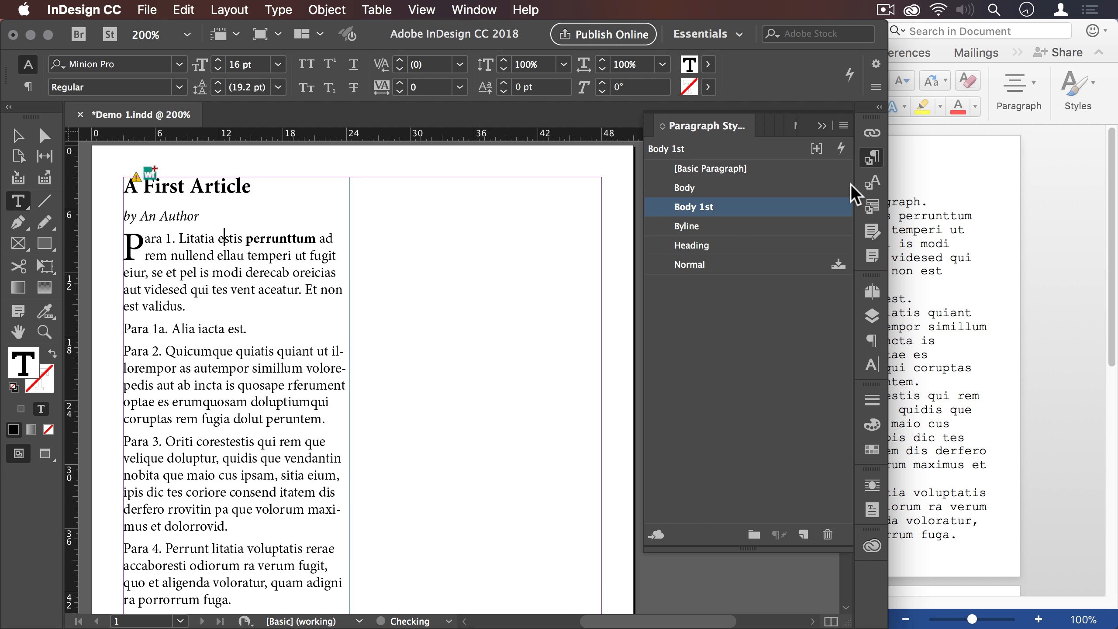
{"action": "left_click", "coordinate": [871, 132]}
{"action": "left_click", "coordinate": [793, 169]}
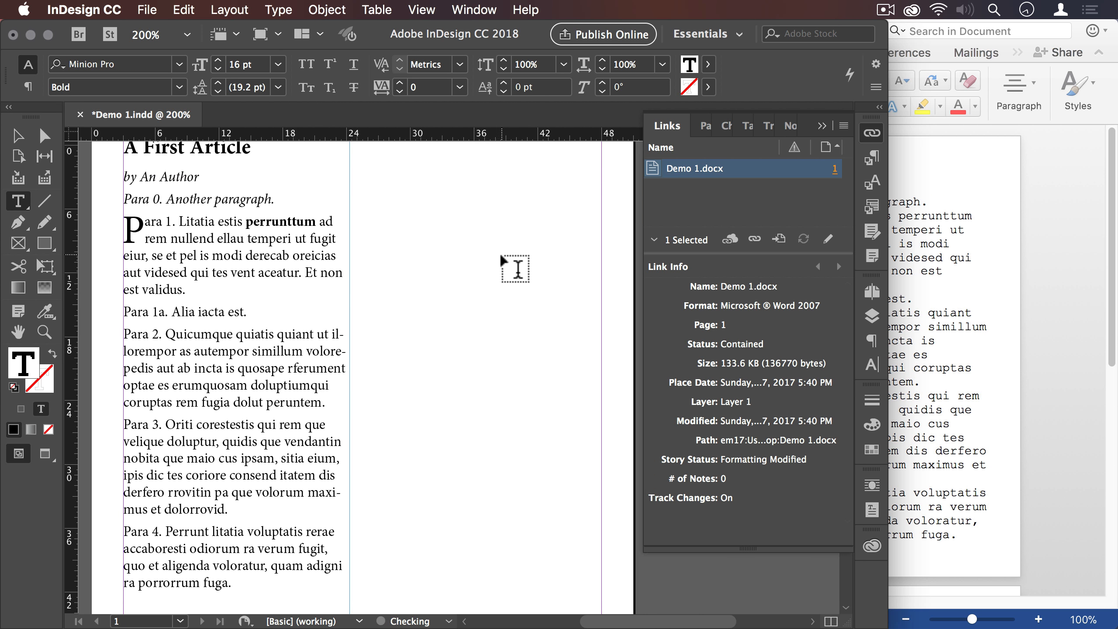
- Apply the Body 1st paragraph style to Para 0 and the Body style to Para 1
{"action": "left_click", "coordinate": [288, 199]}
{"action": "scroll", "coordinate": [304, 220], "scroll_direction": "up", "scroll_amount": 2}
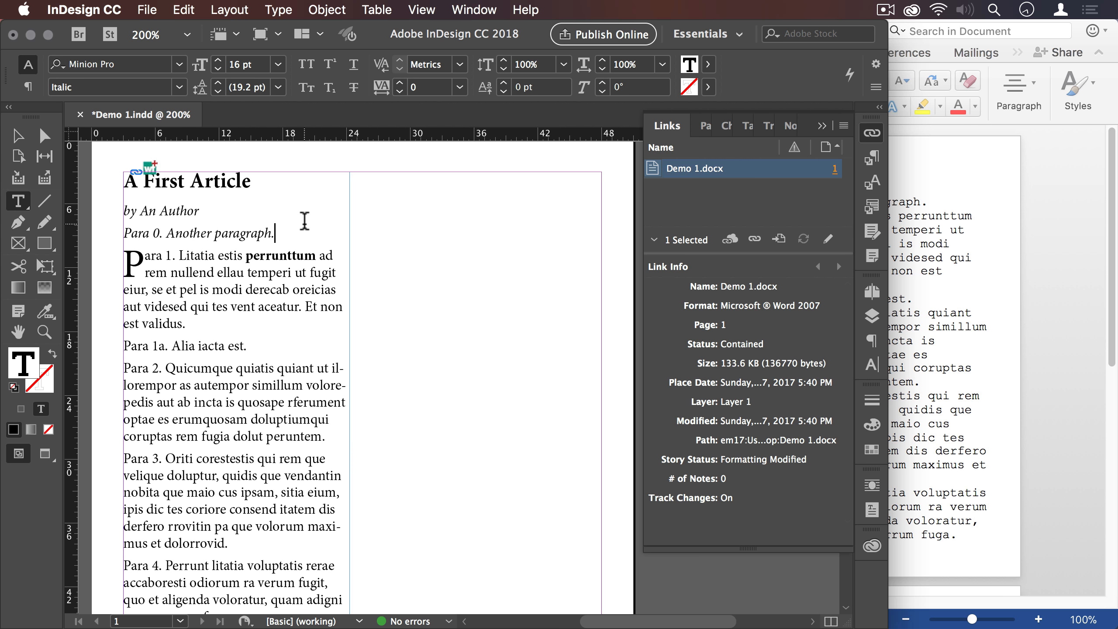
{"action": "left_click", "coordinate": [872, 158]}
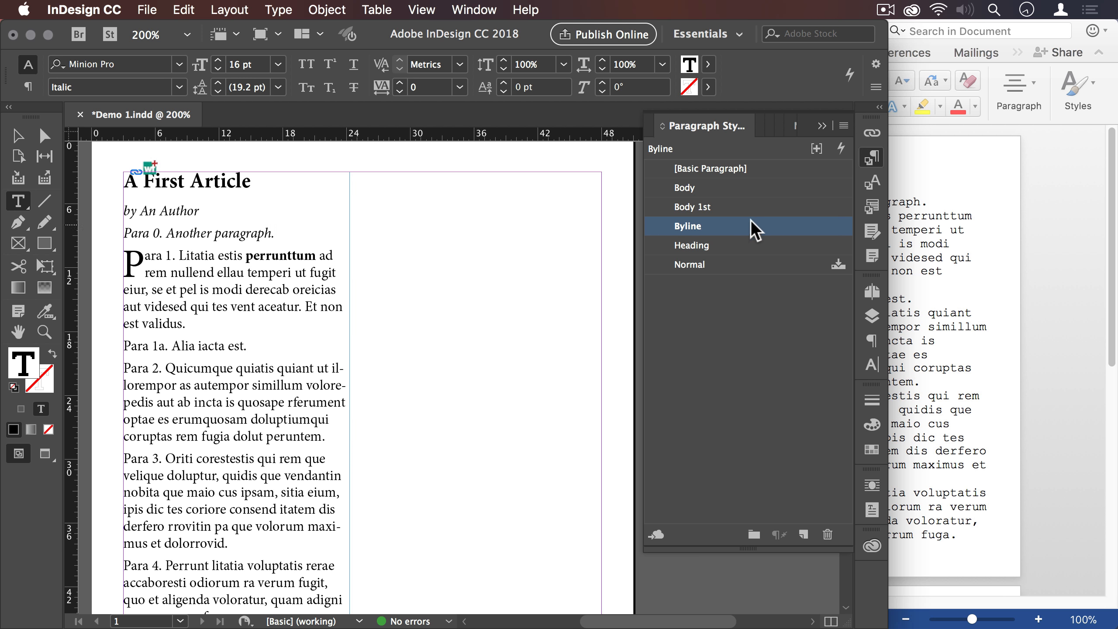
{"action": "left_click", "coordinate": [739, 206]}
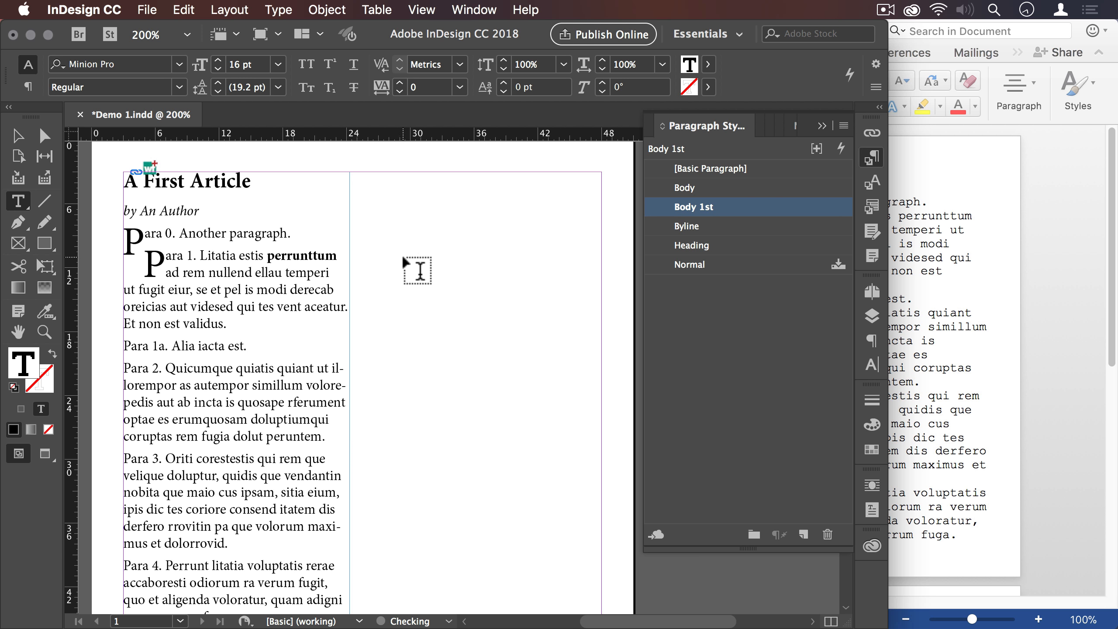
{"action": "left_click", "coordinate": [702, 187]}
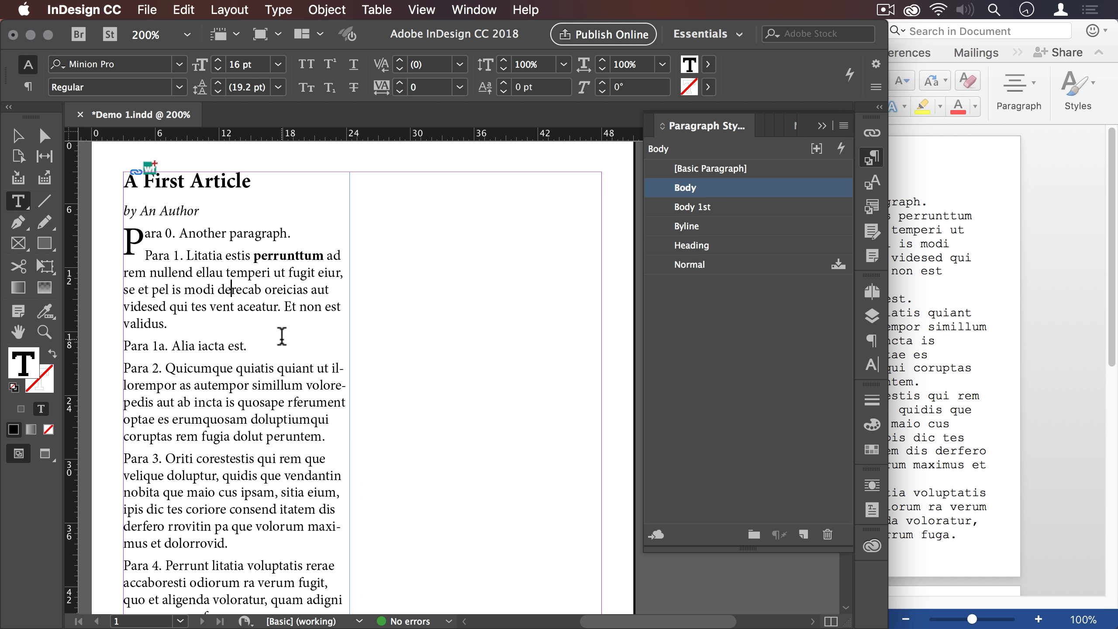
- Switch to Word, delete the sentence "Et non est validus." from the end of Para 1 and save the document
{"action": "key", "text": "super+Tab"}
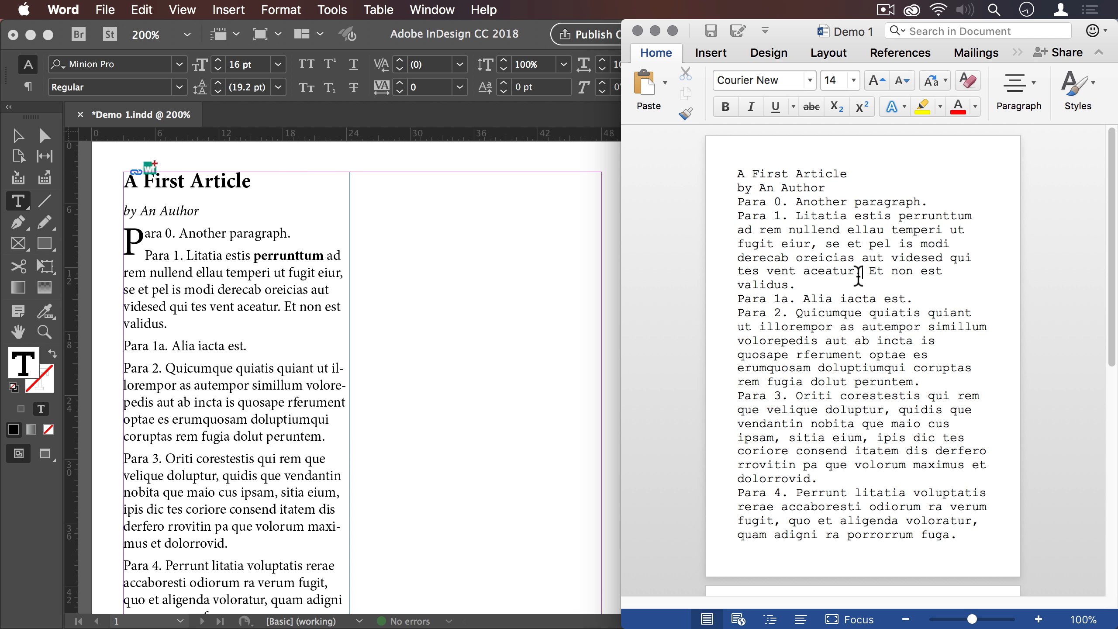
{"action": "left_click_drag", "start_coordinate": [854, 271], "coordinate": [793, 286]}
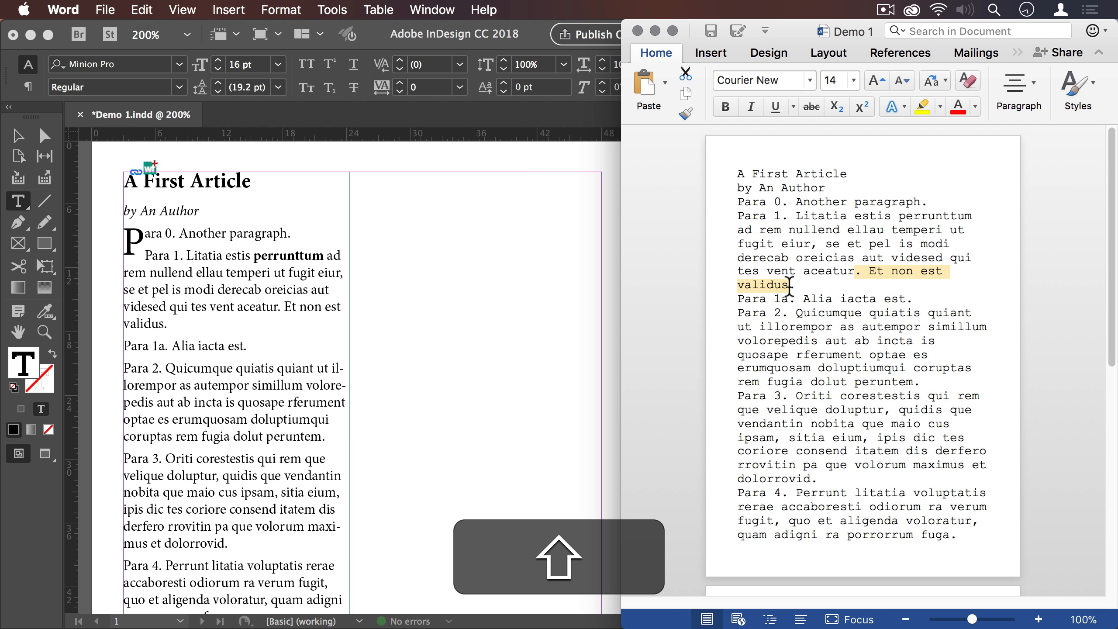
{"action": "key", "text": "BackSpace"}
{"action": "key", "text": "cmd+s"}
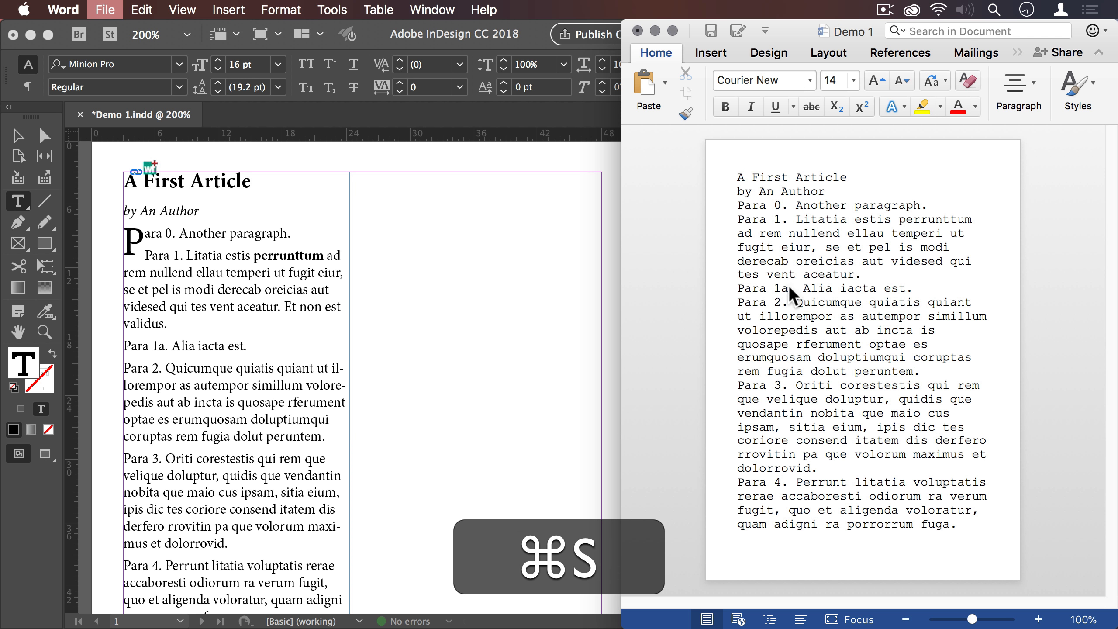
- Switch to InDesign and update the Demo 1.docx link to bring in the shortened Para 1
{"action": "left_click", "coordinate": [334, 292]}
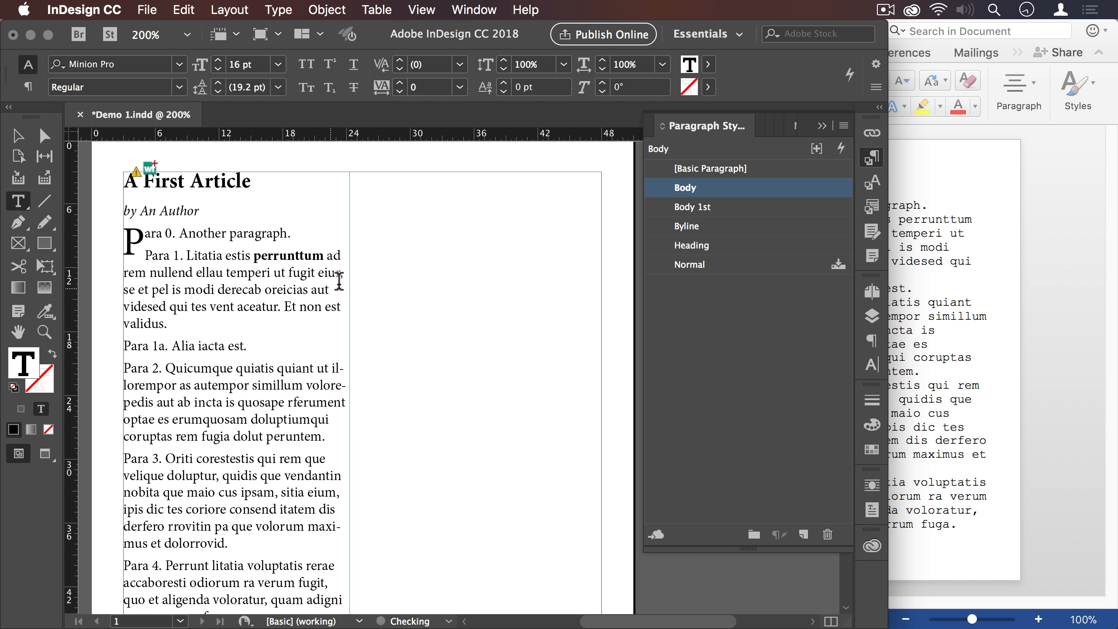
{"action": "left_click", "coordinate": [863, 134]}
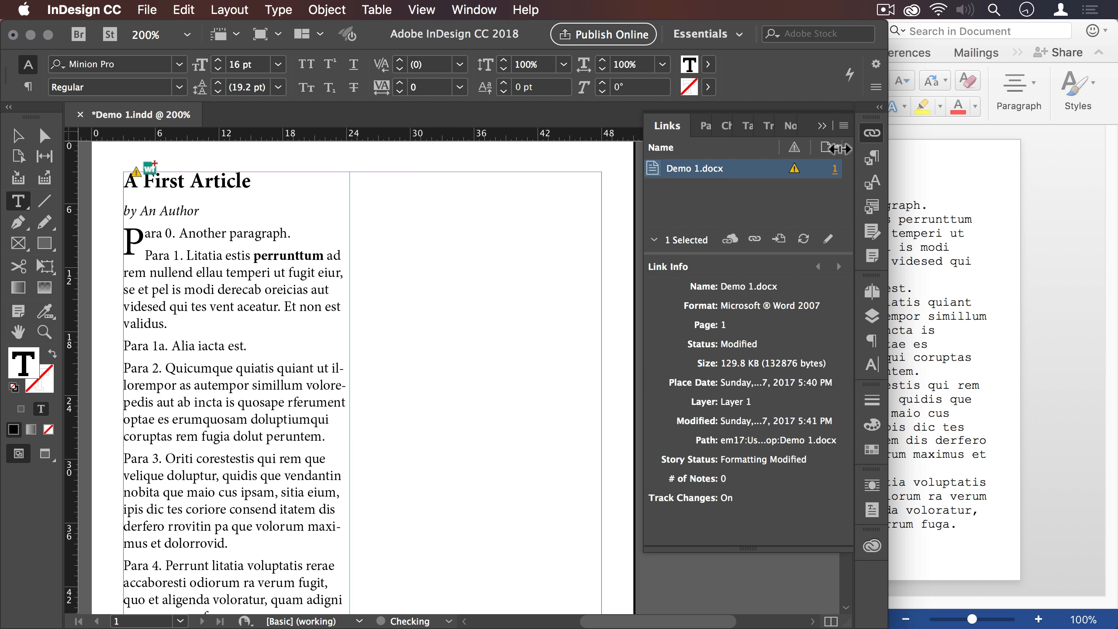
{"action": "left_click", "coordinate": [794, 169]}
- Open the story in the Story Editor at the end of Para 1 and reposition its window to examine the tracked deletion
{"action": "left_click", "coordinate": [282, 292]}
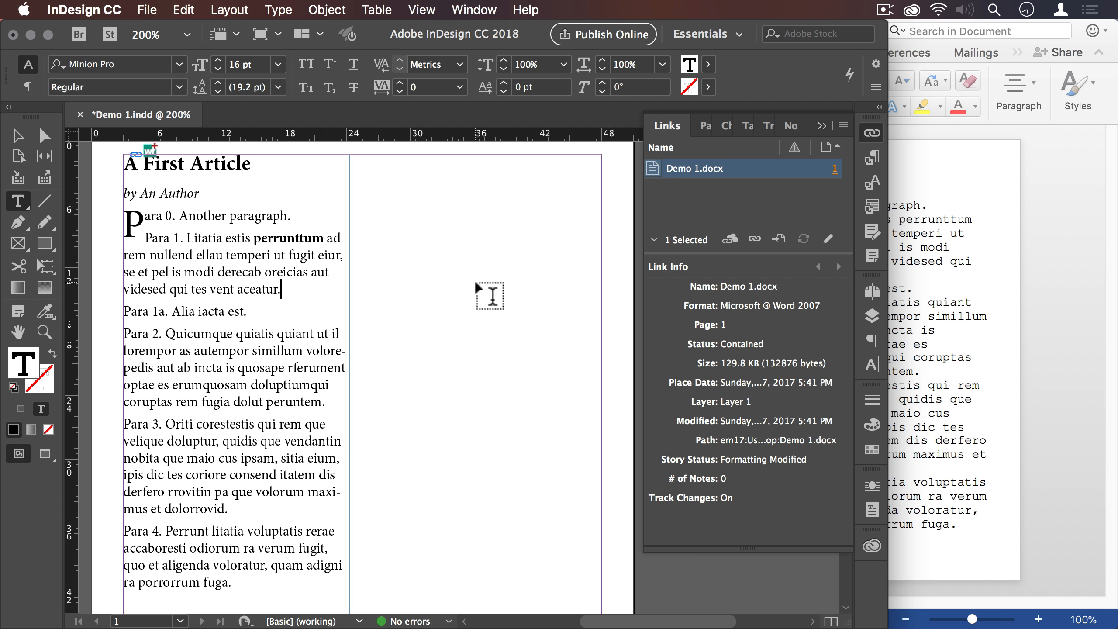
{"action": "key", "text": "super+y"}
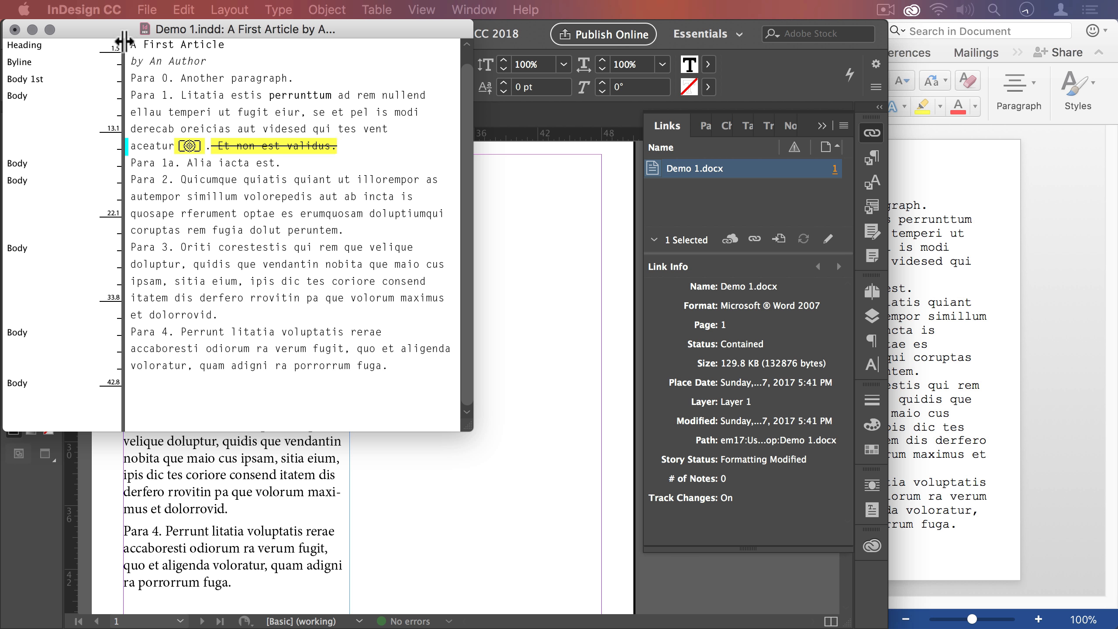
{"action": "left_click_drag", "start_coordinate": [122, 29], "coordinate": [241, 145]}
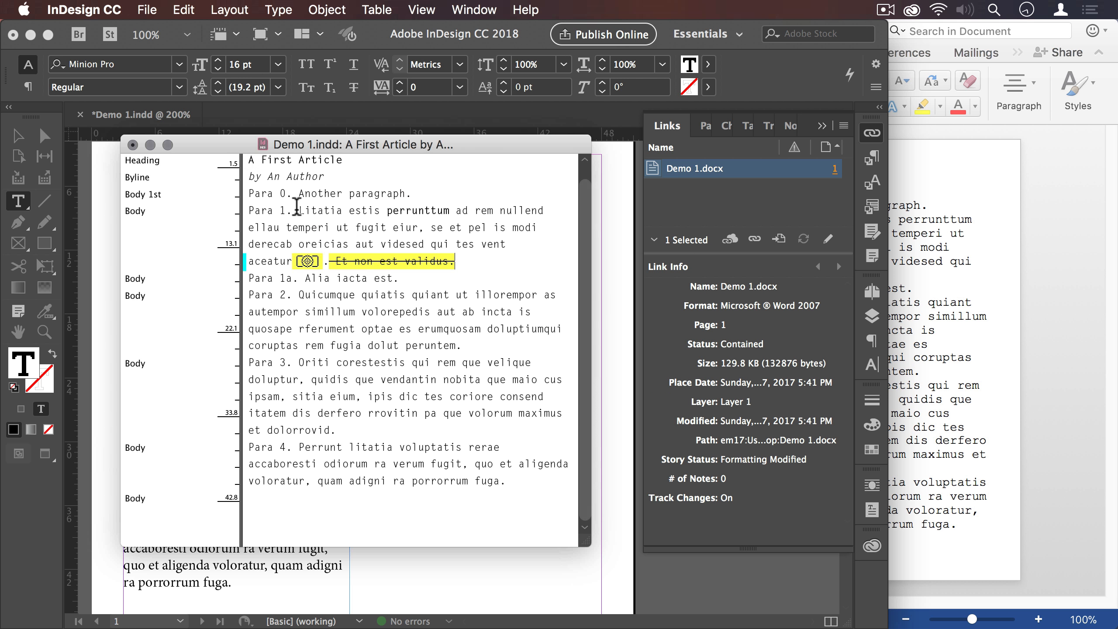
- Show the Track Changes controls and split Para 2 after "incta", adding a period and capitalizing "Is"
{"action": "left_click", "coordinate": [874, 231]}
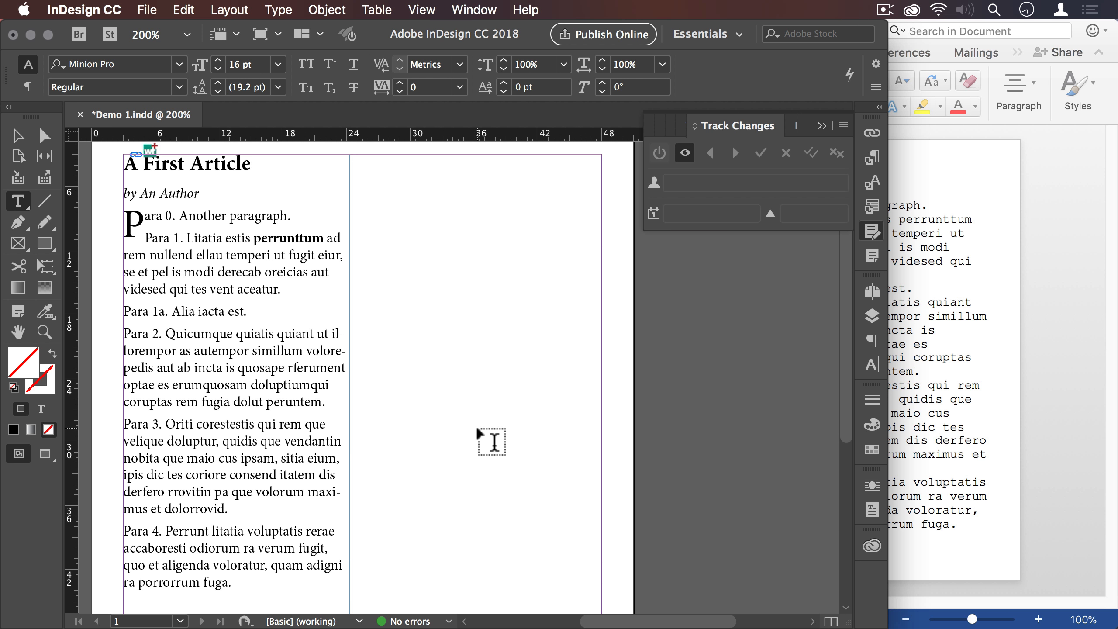
{"action": "left_click", "coordinate": [274, 368]}
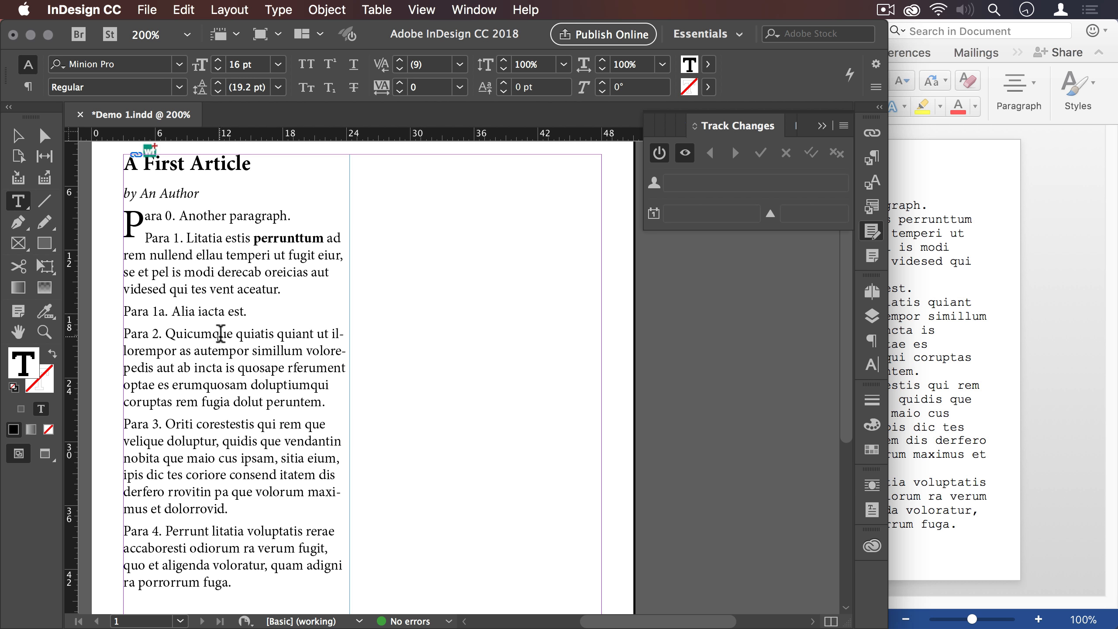
{"action": "key", "text": "ctrl+BackSpace"}
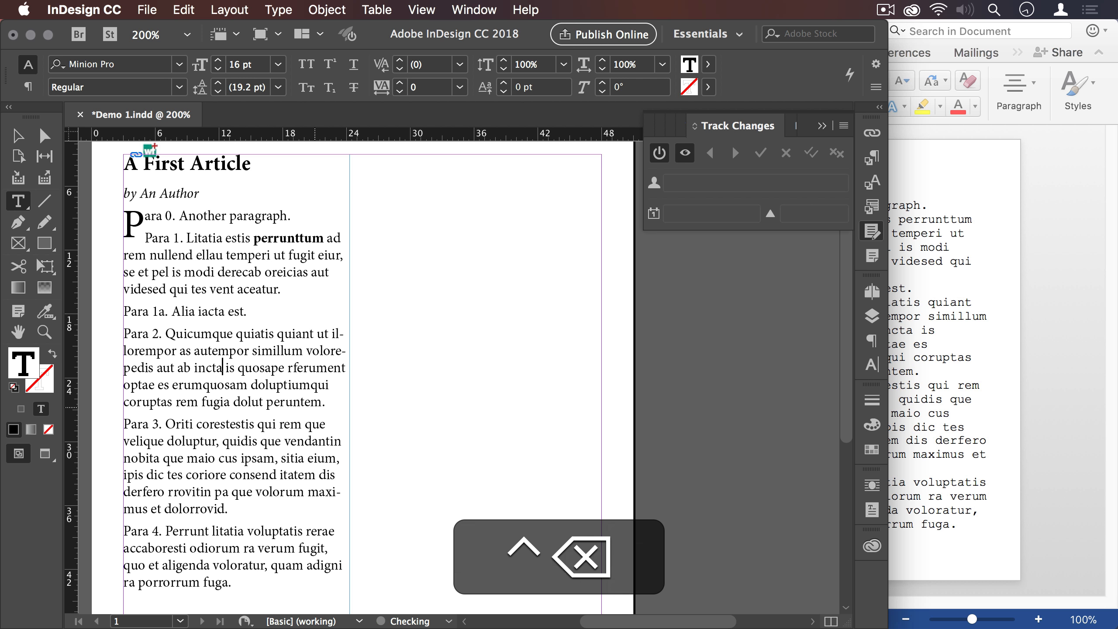
{"action": "key", "text": "ctrl+f"}
{"action": "type", "text": "I"}
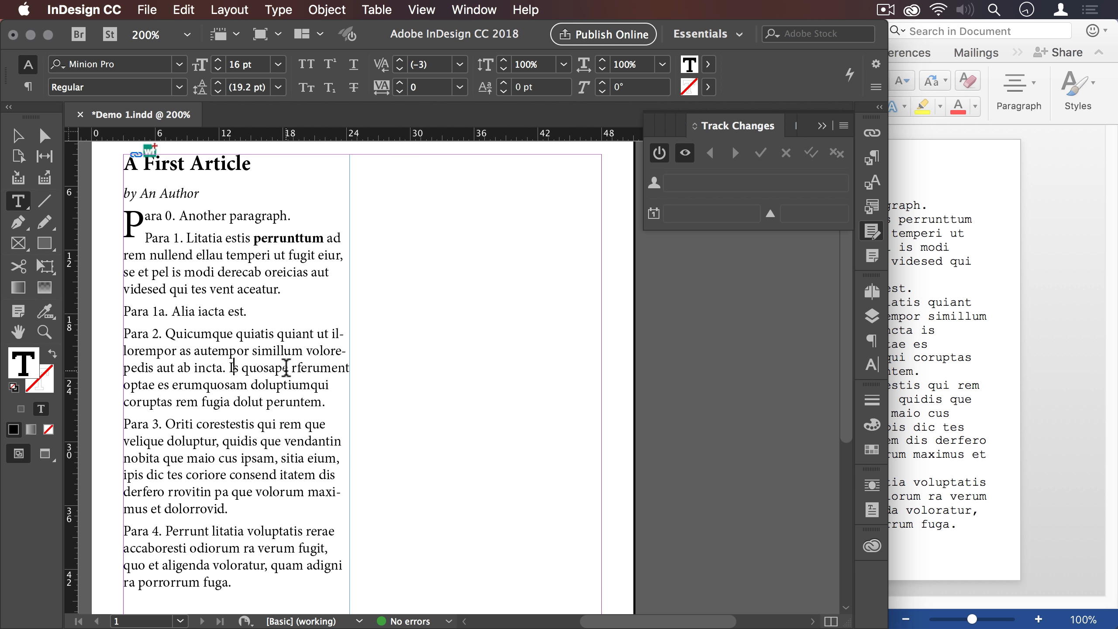
- In Para 2, enclose "doluptiumqui coruptas" in curly double quotes and insert an em dash after "simillum"
{"action": "left_click", "coordinate": [253, 385]}
{"action": "type", "text": "“"}
{"action": "left_click", "coordinate": [170, 401]}
{"action": "type", "text": "Æ"}
{"action": "key", "text": "alt+shift+BackSpace"}
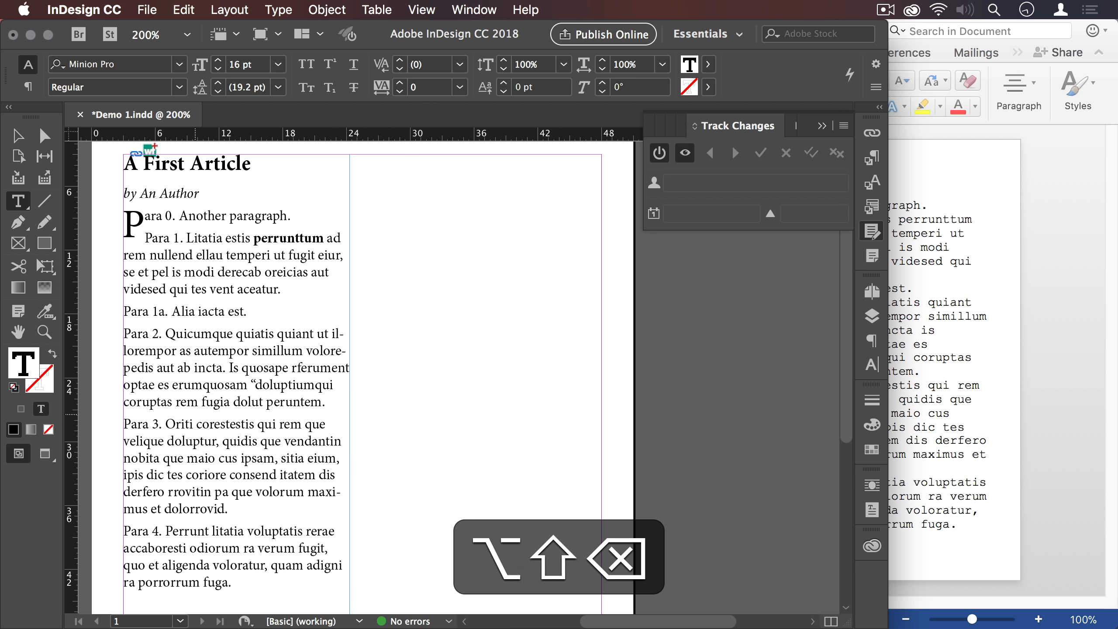
{"action": "type", "text": "”"}
{"action": "left_click", "coordinate": [305, 350]}
{"action": "key", "text": "alt+shift+BackSpace"}
{"action": "type", "text": "—"}
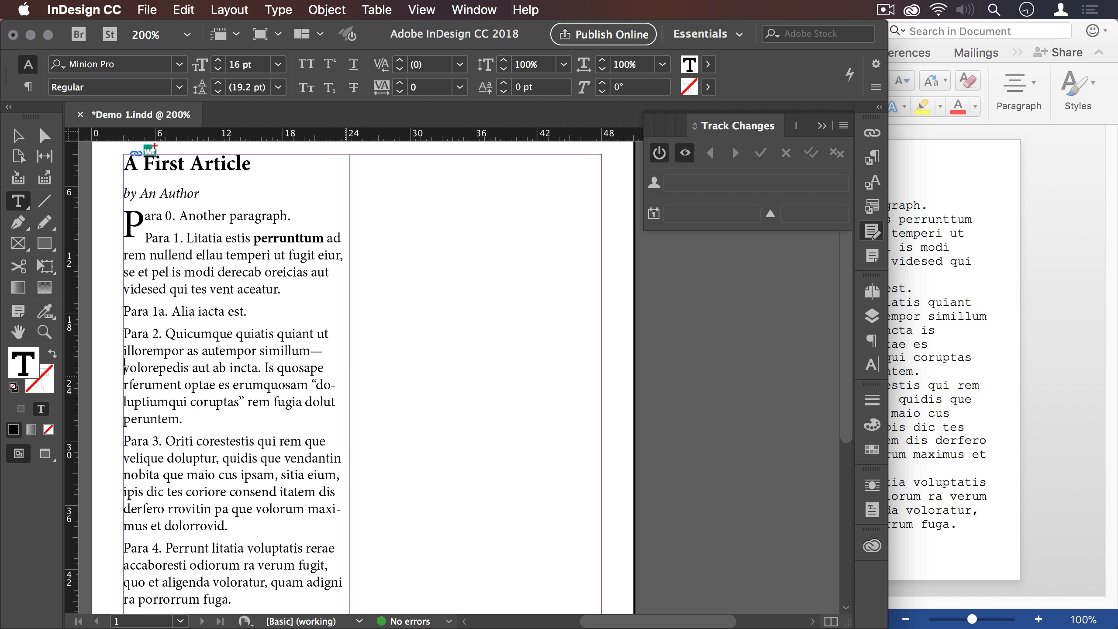
- Switch to Word, change "quiatis" to "quintius" and delete "fugia dolut" in Para 2, and save the document
{"action": "left_click", "coordinate": [907, 346]}
{"action": "double_click", "coordinate": [880, 302]}
{"action": "type", "text": "quint"}
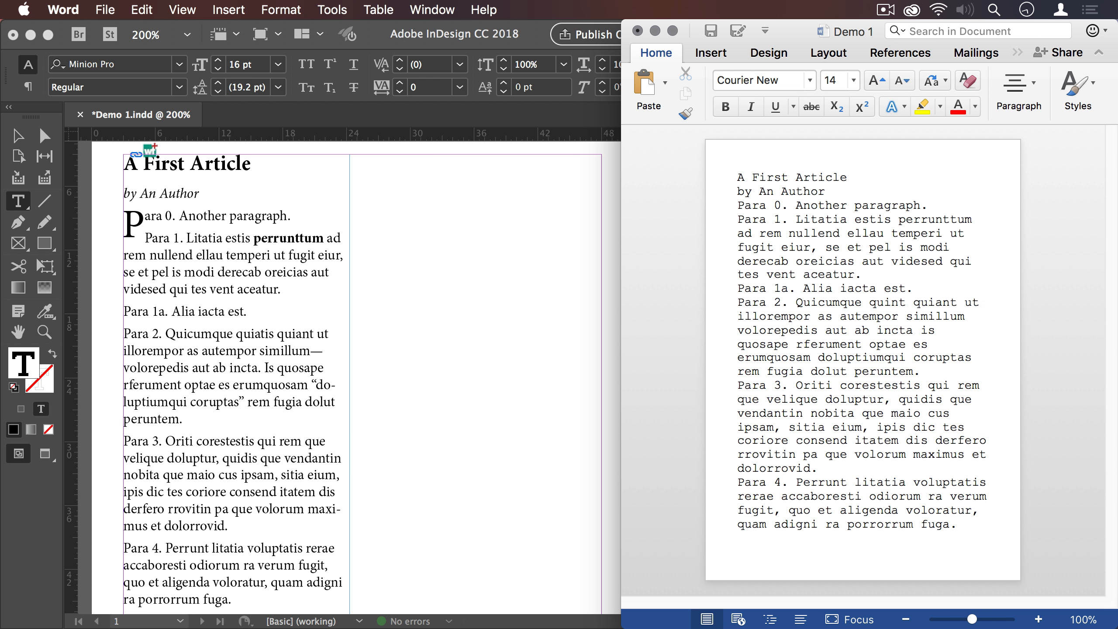
{"action": "type", "text": "ius"}
{"action": "left_click_drag", "start_coordinate": [774, 371], "coordinate": [830, 369]}
{"action": "key", "text": "super+BackSpace"}
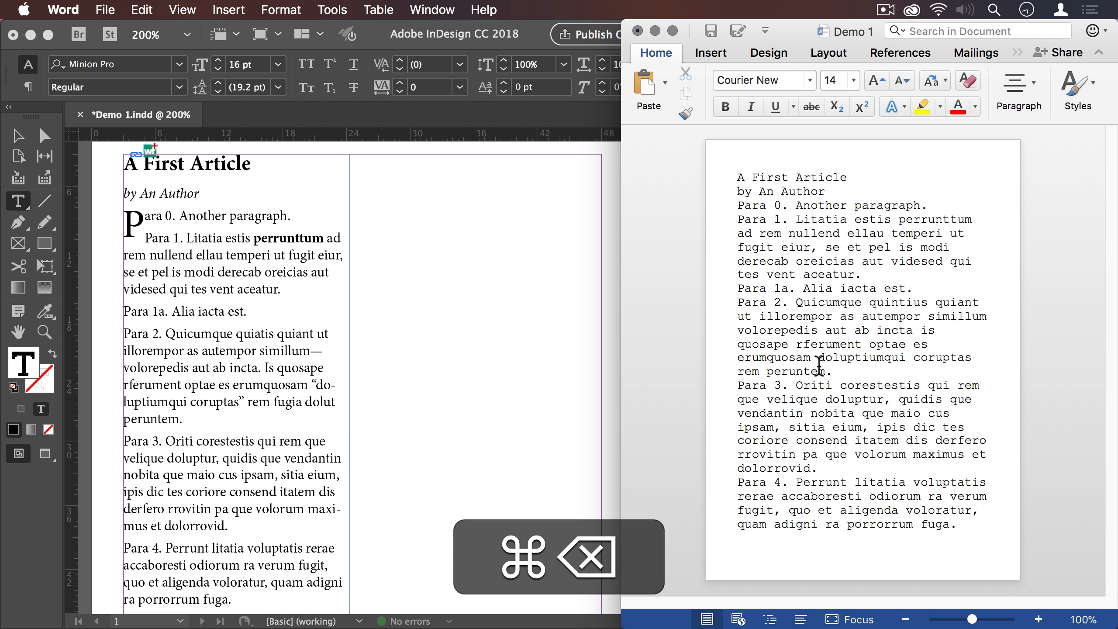
{"action": "key", "text": "super+s"}
- Switch to InDesign, update the Demo 1.docx link and open the story in the Story Editor
{"action": "left_click", "coordinate": [575, 249]}
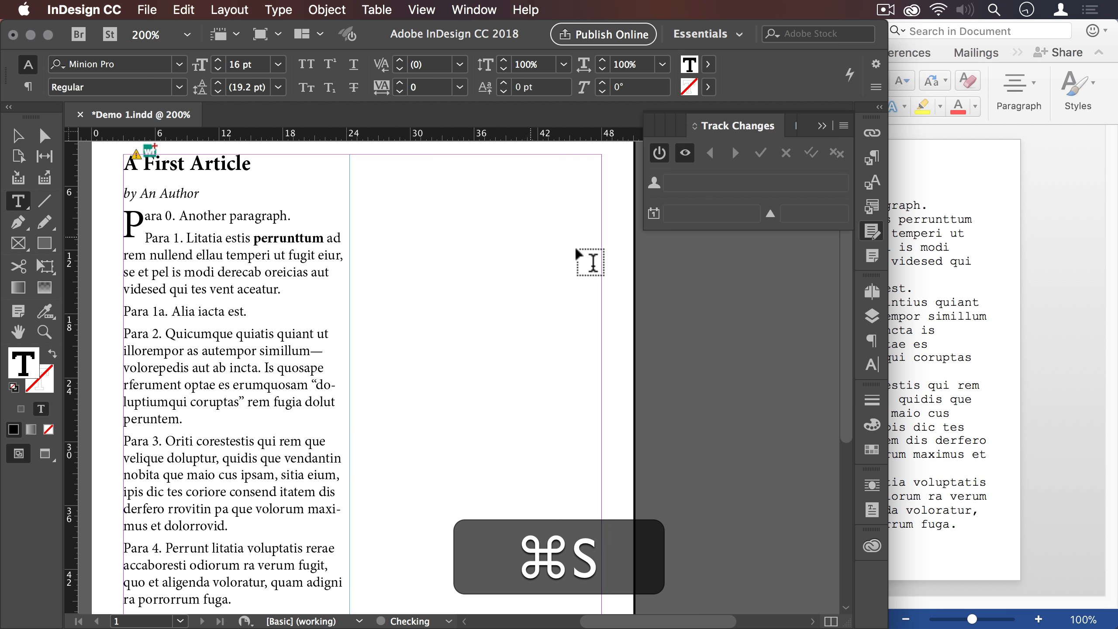
{"action": "left_click", "coordinate": [871, 133]}
{"action": "left_click", "coordinate": [794, 169]}
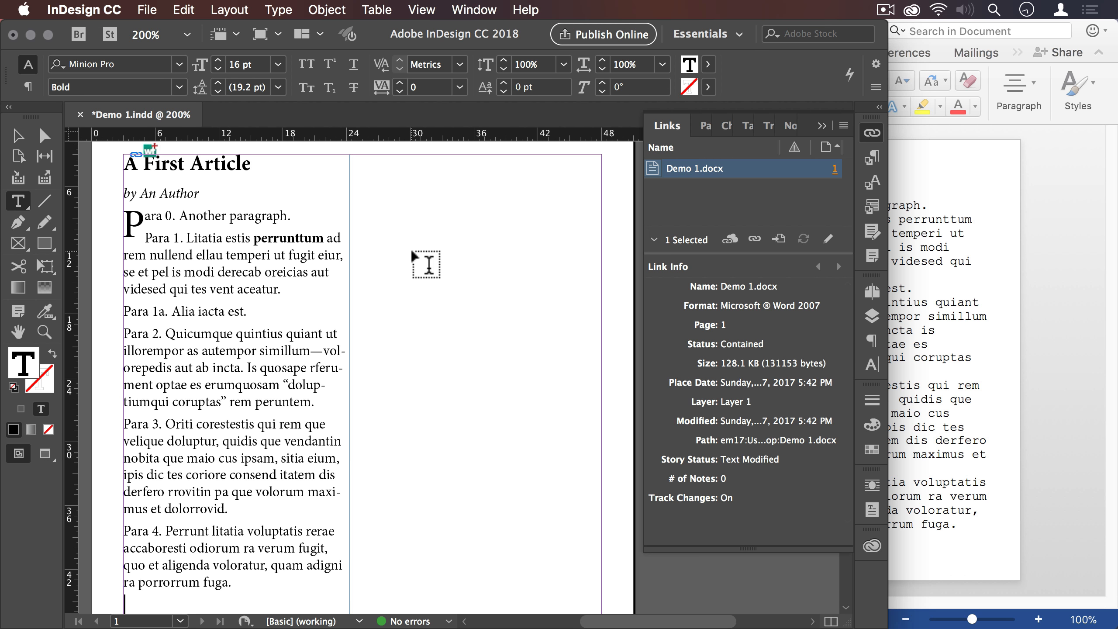
{"action": "key", "text": "super+y"}
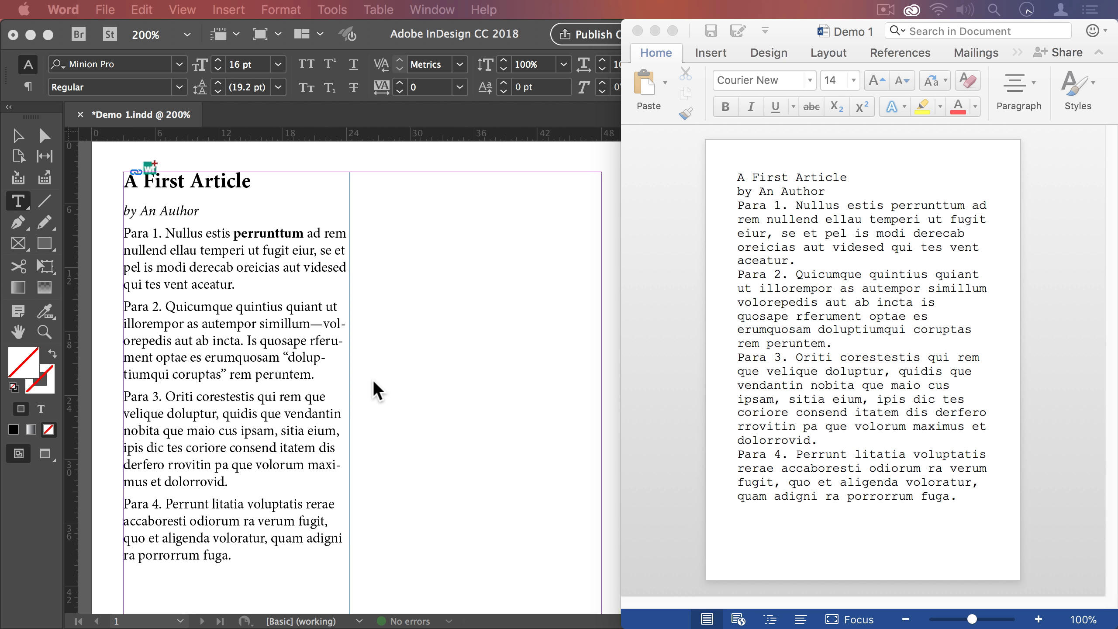
- In the InDesign document, replace the word "Quicumque" in Para 2 with "Arma"
{"action": "left_click", "coordinate": [250, 316]}
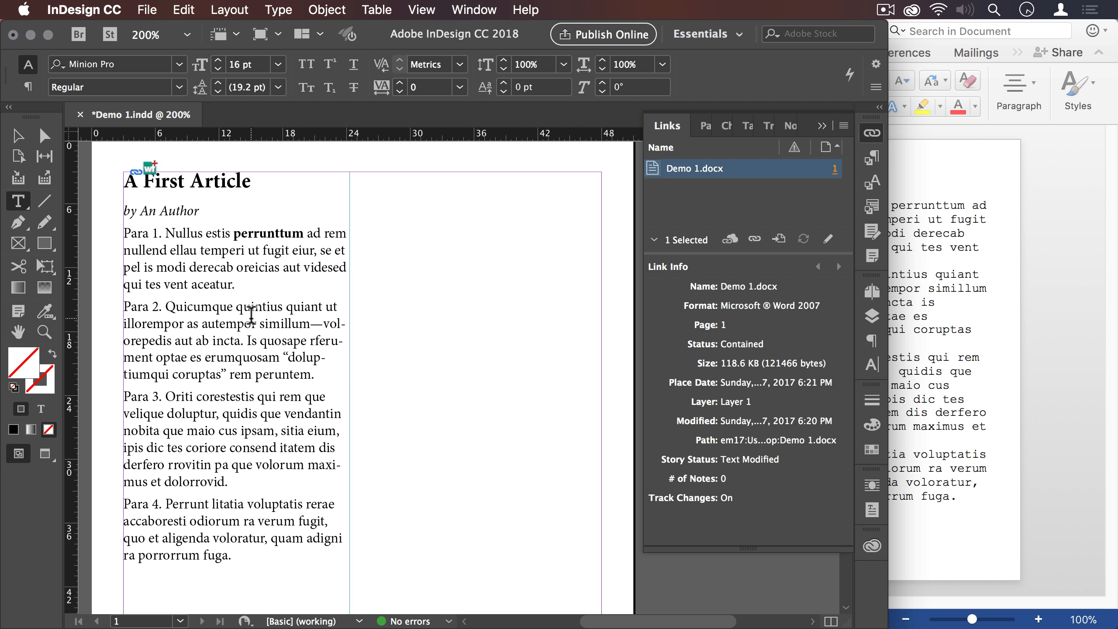
{"action": "double_click", "coordinate": [198, 305]}
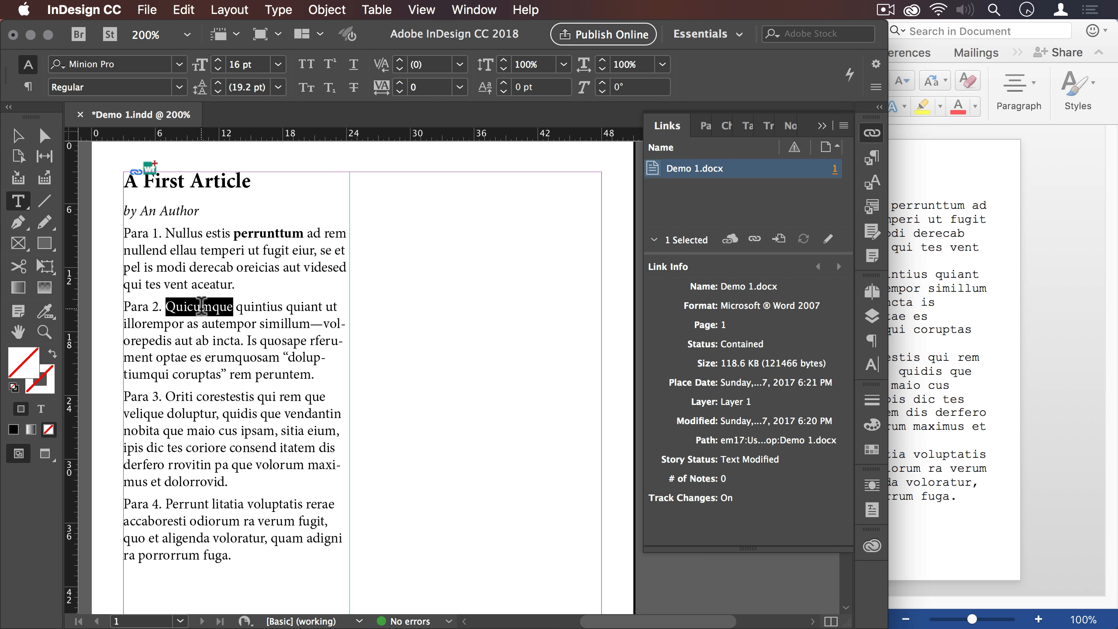
{"action": "type", "text": "Arma"}
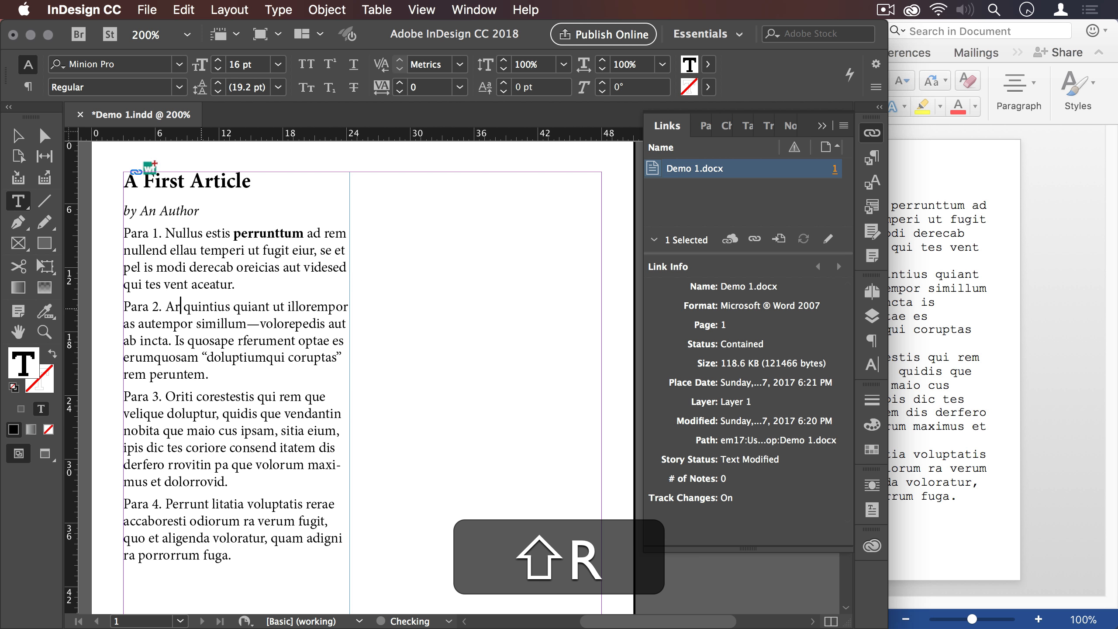
- Switch to Word, replace the word "Quicumque" in Para 2 with "Virum" and save the document
{"action": "left_click", "coordinate": [1037, 335]}
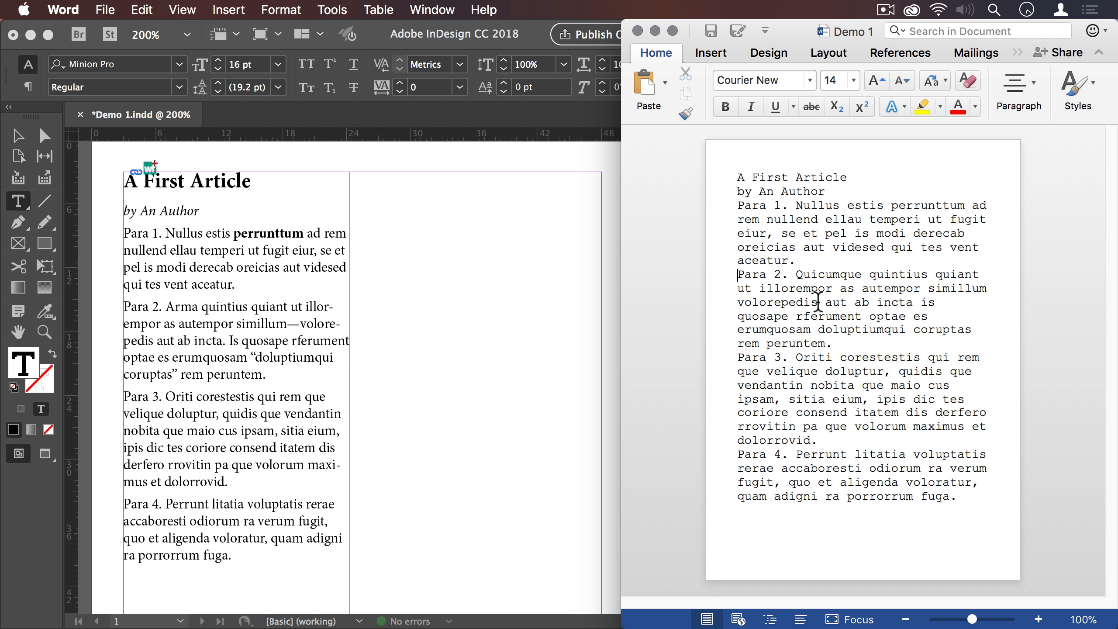
{"action": "double_click", "coordinate": [818, 275]}
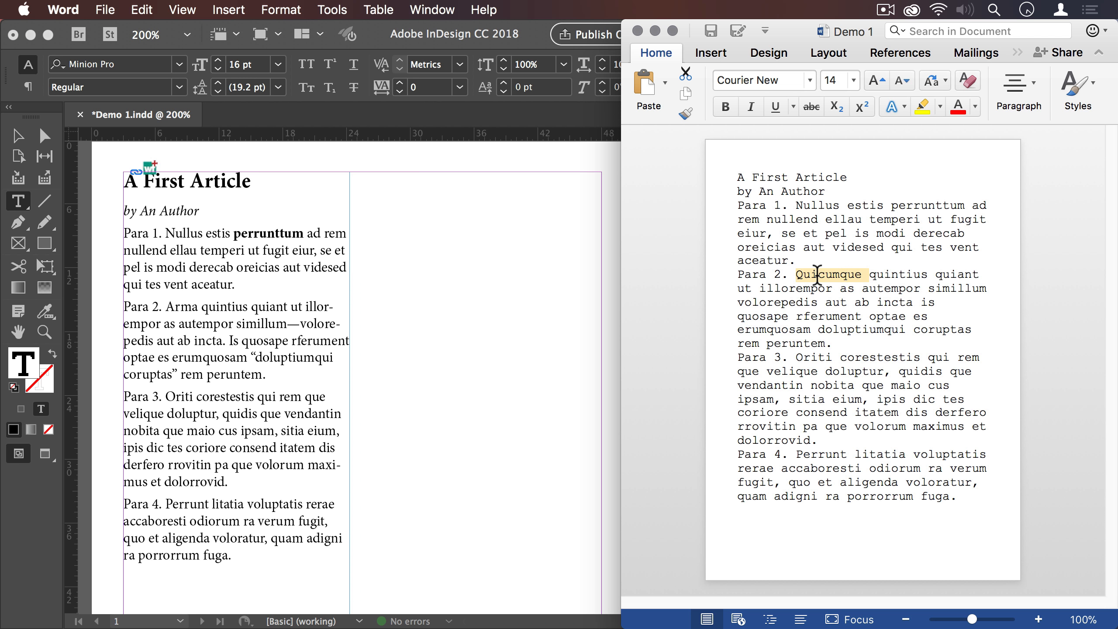
{"action": "type", "text": "Vu"}
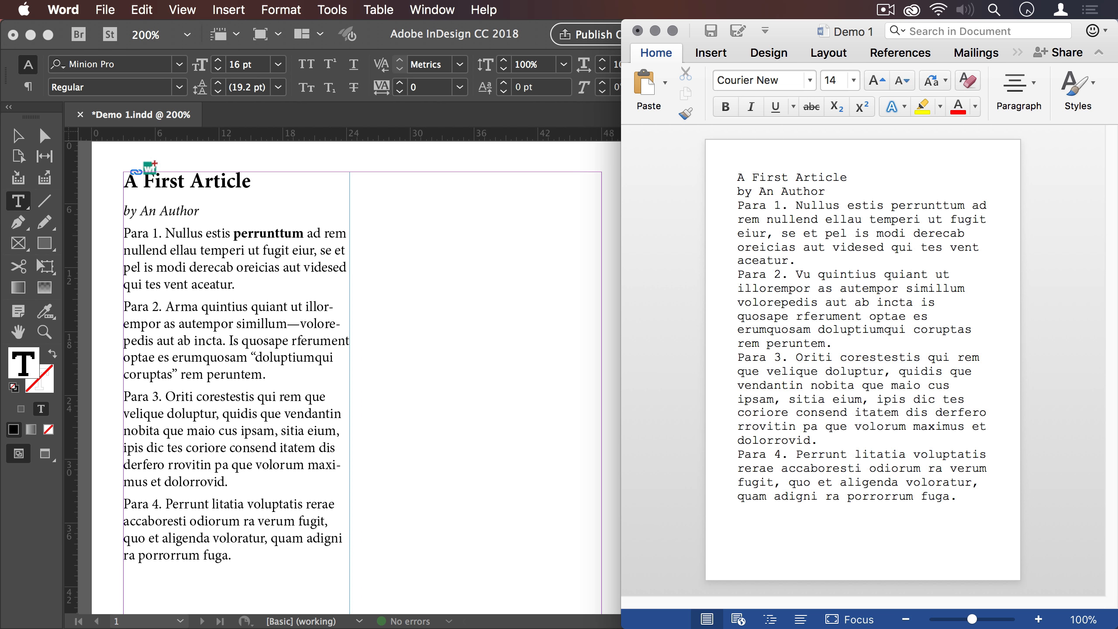
{"action": "key", "text": "BackSpace"}
{"action": "type", "text": "irum"}
{"action": "key", "text": "super+s"}
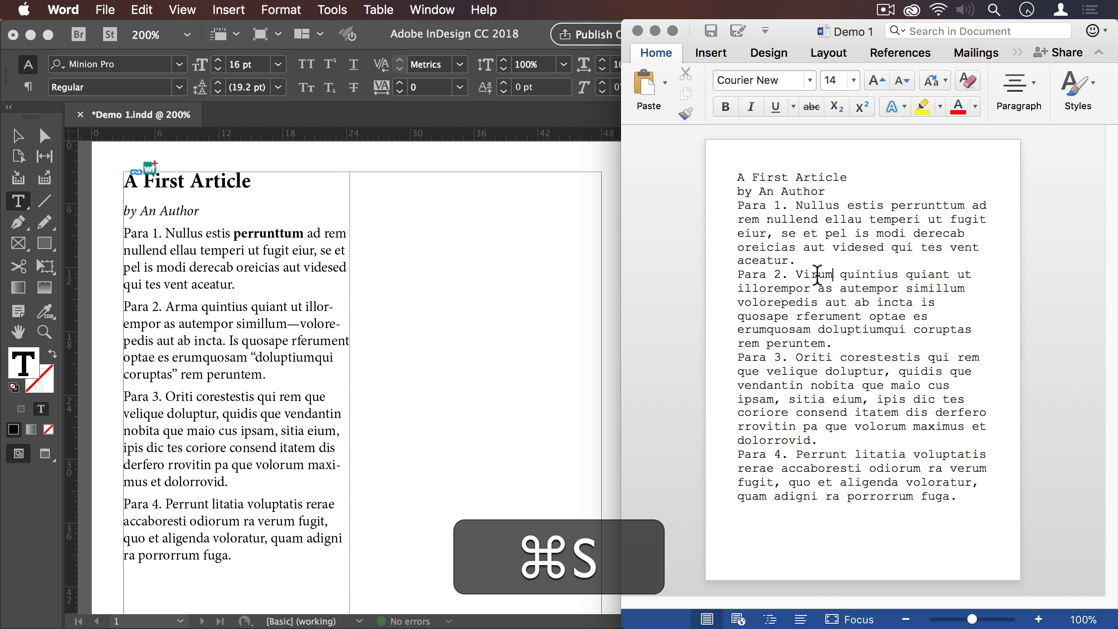
- Switch to InDesign, update the Demo 1.docx link and display the note inserted in Para 2
{"action": "left_click", "coordinate": [541, 243]}
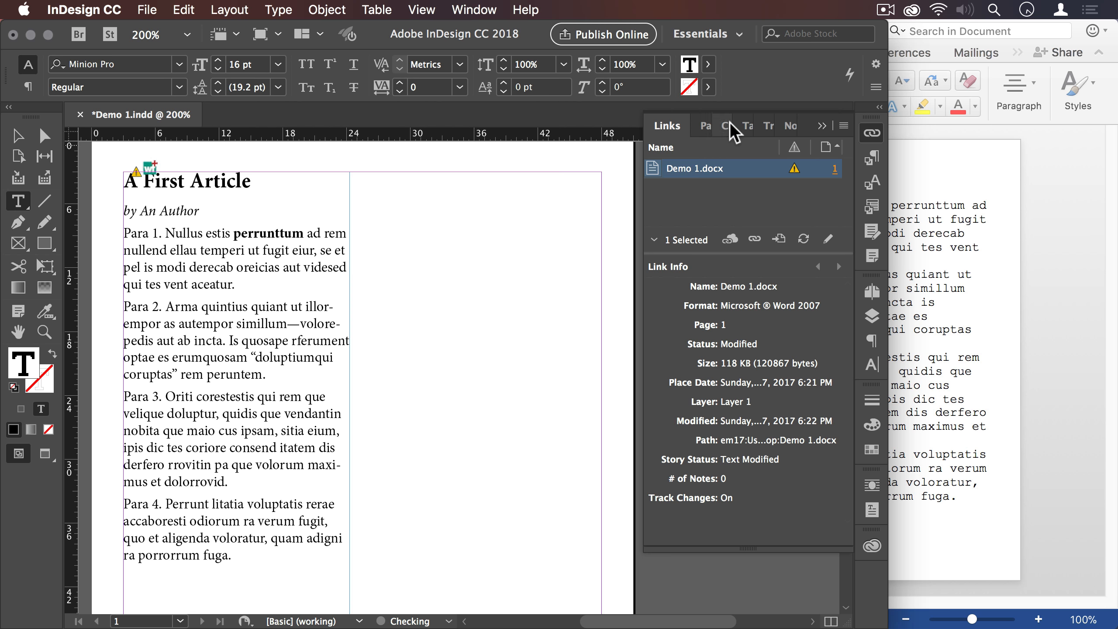
{"action": "left_click", "coordinate": [794, 172]}
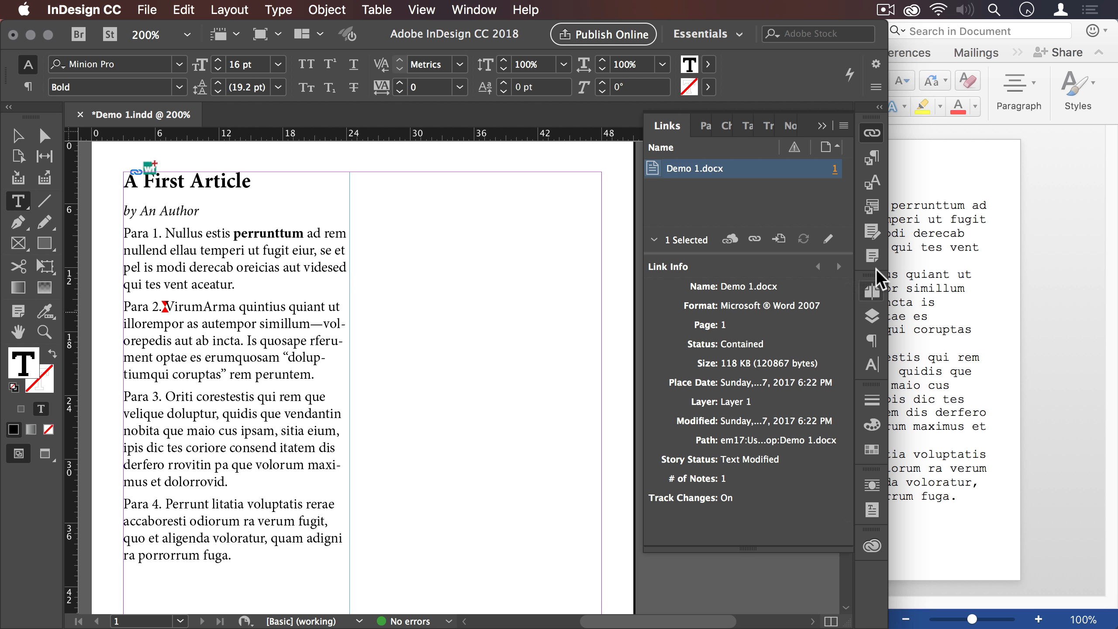
{"action": "left_click", "coordinate": [873, 247]}
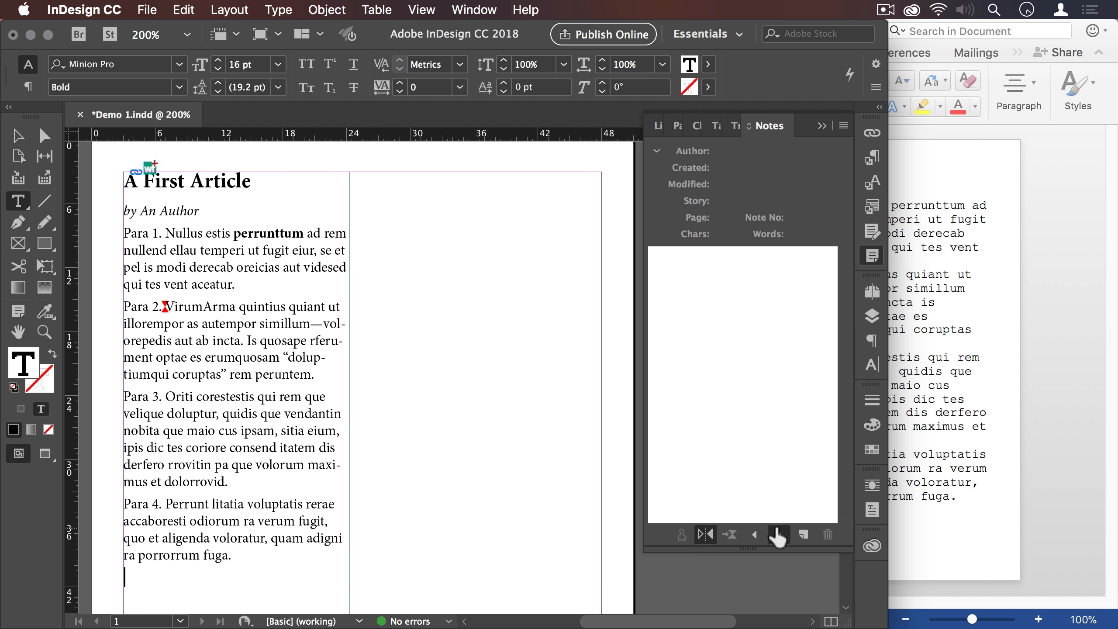
{"action": "left_click", "coordinate": [780, 532]}
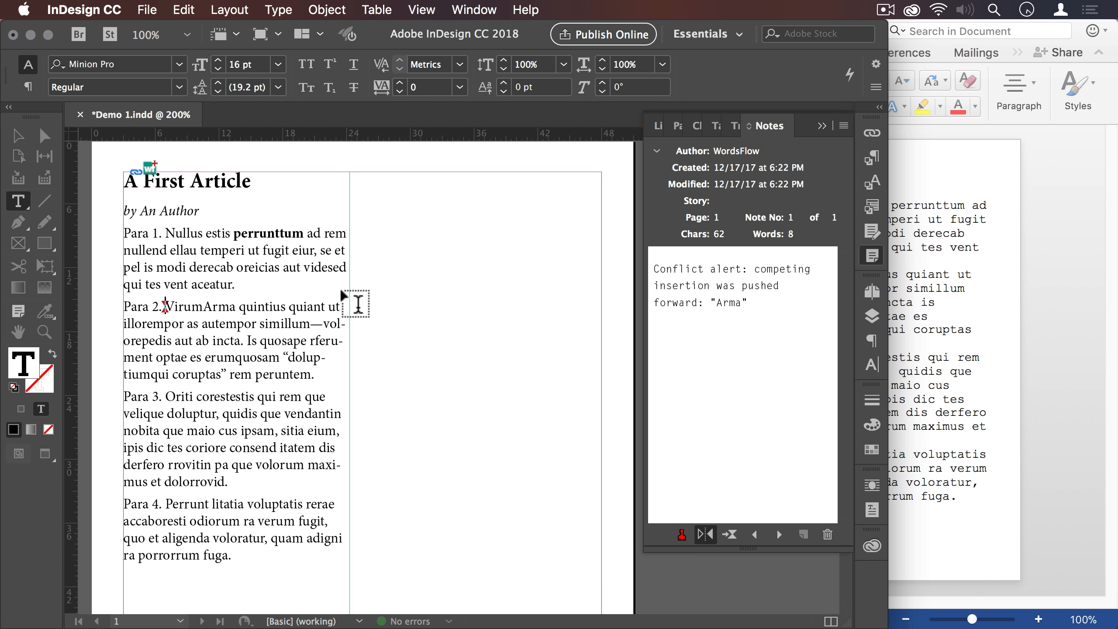
- Compare the conflicting word at the start of Para 2 in InDesign with the Word version
{"action": "left_click", "coordinate": [178, 304]}
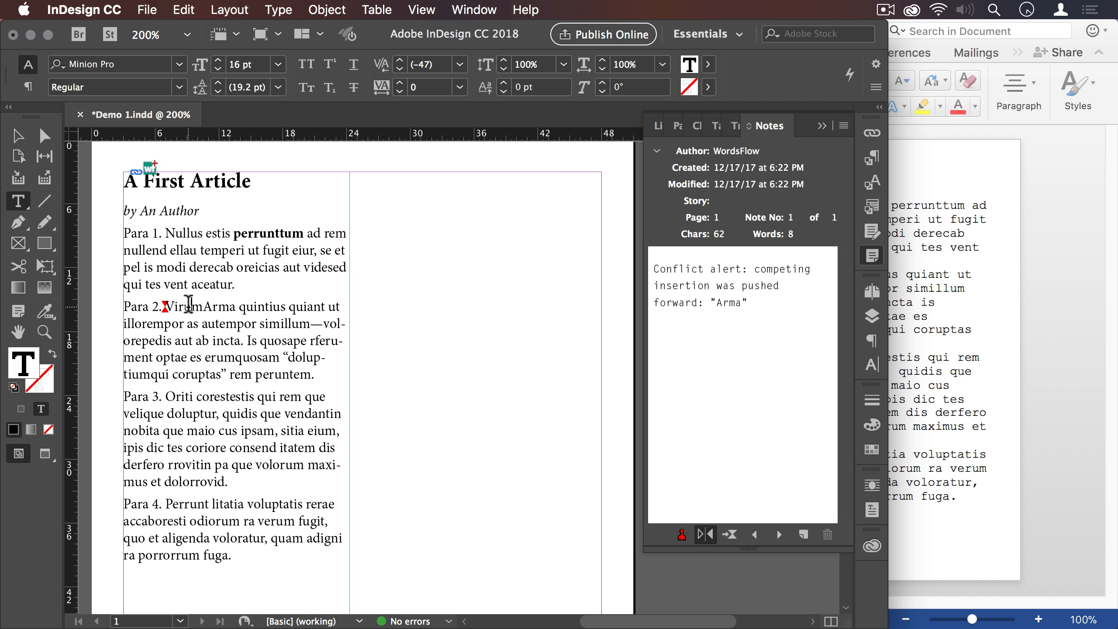
{"action": "double_click", "coordinate": [189, 304]}
{"action": "left_click", "coordinate": [975, 301]}
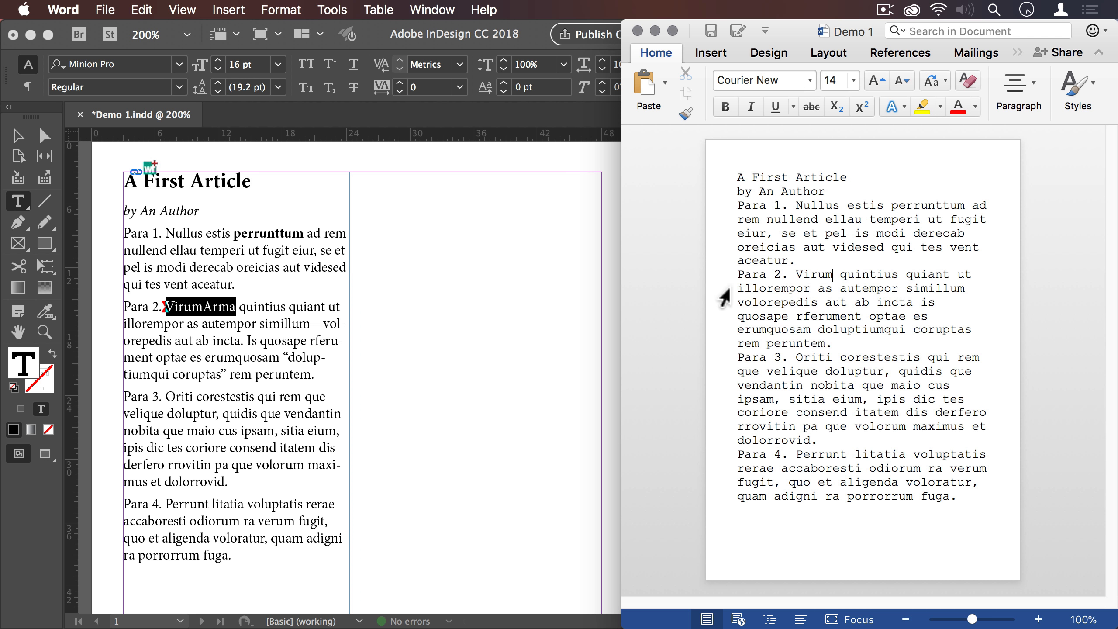
{"action": "left_click", "coordinate": [323, 283]}
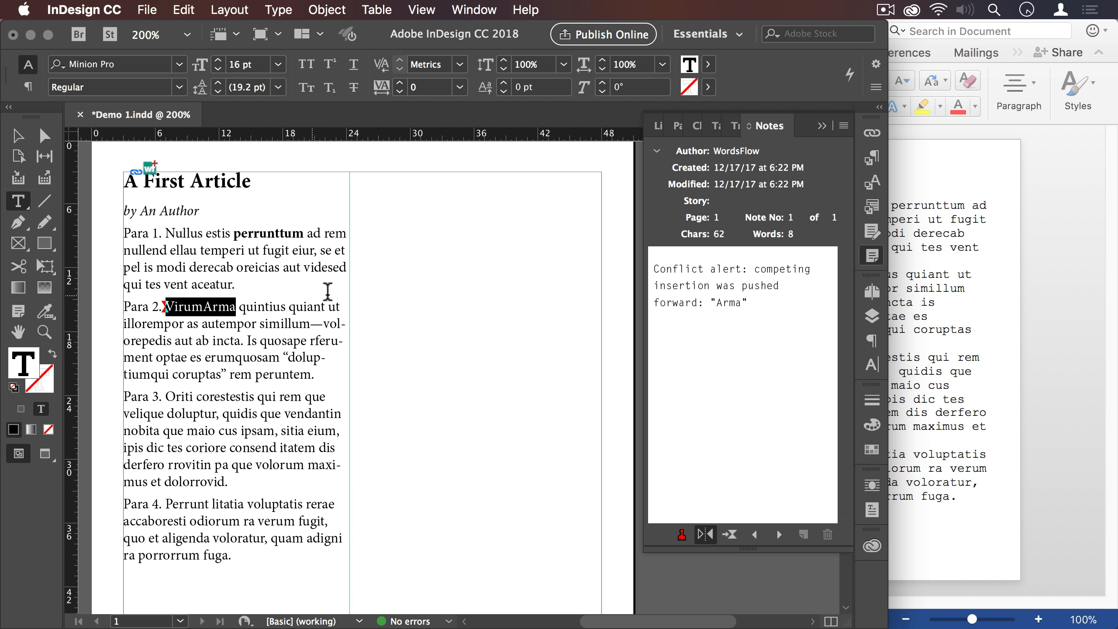
{"action": "left_click", "coordinate": [320, 281]}
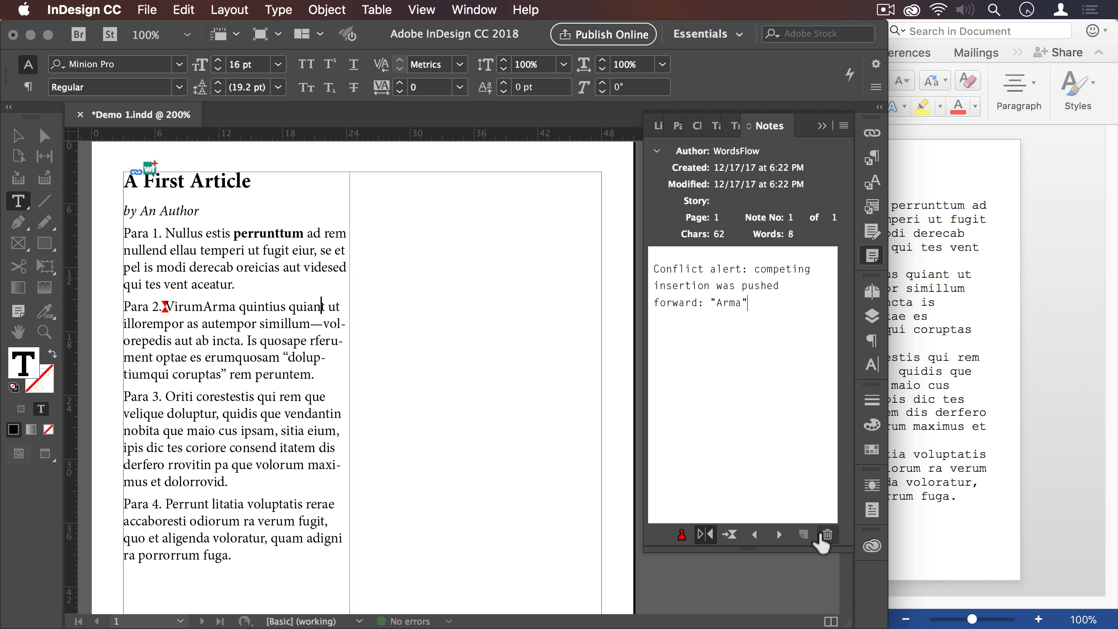
- Delete the conflict note and the word "Arma" from Para 2, and switch to Word to compare the text
{"action": "left_click", "coordinate": [828, 534]}
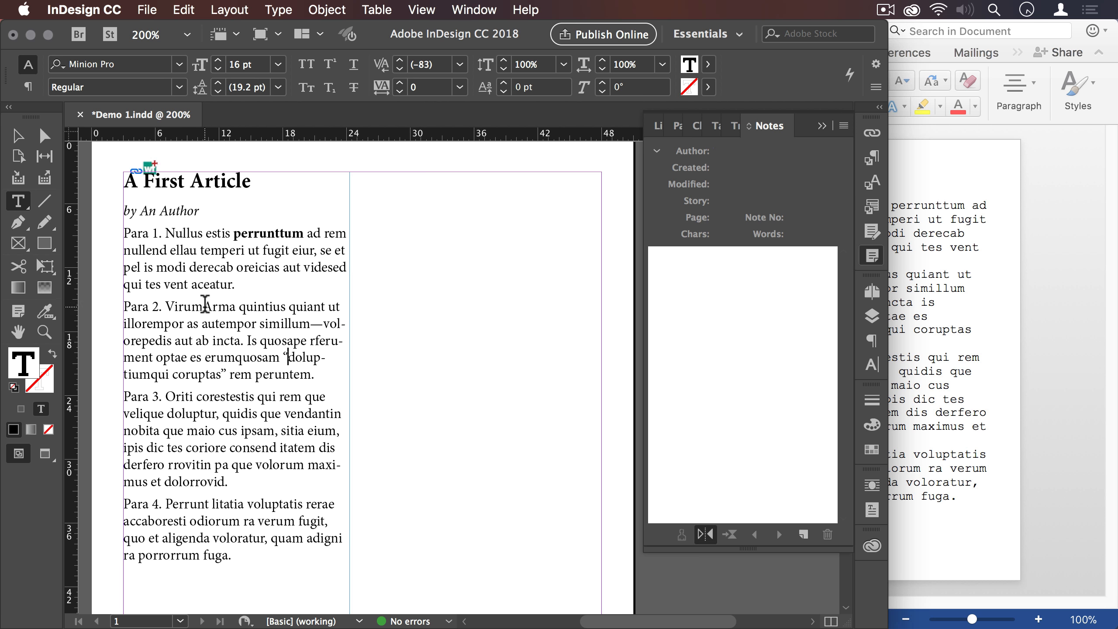
{"action": "left_click_drag", "start_coordinate": [204, 306], "coordinate": [236, 307]}
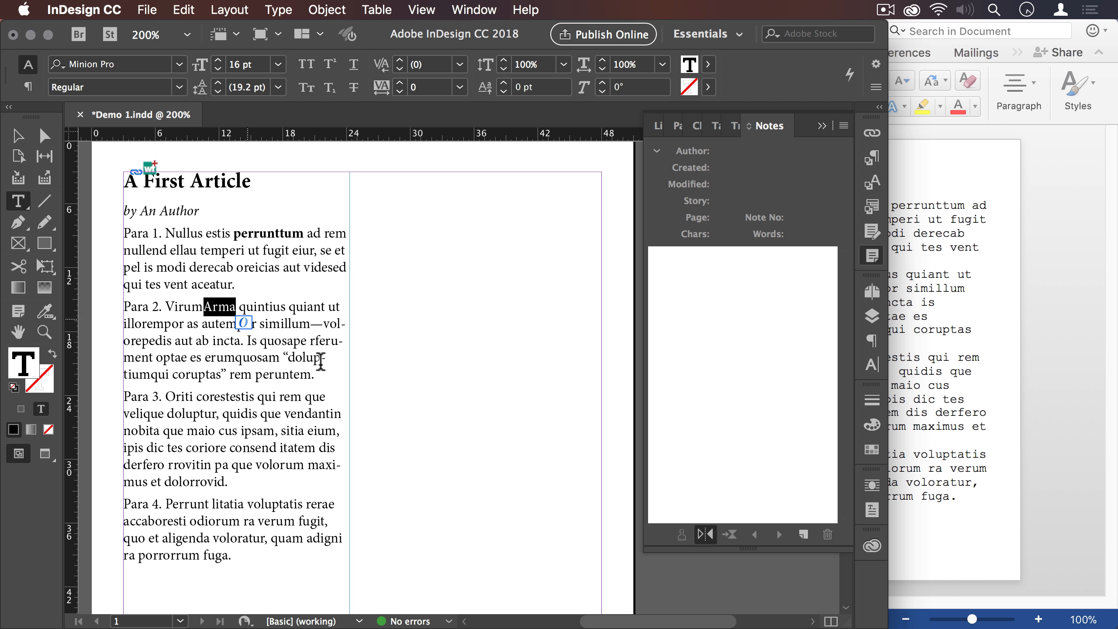
{"action": "key", "text": "BackSpace"}
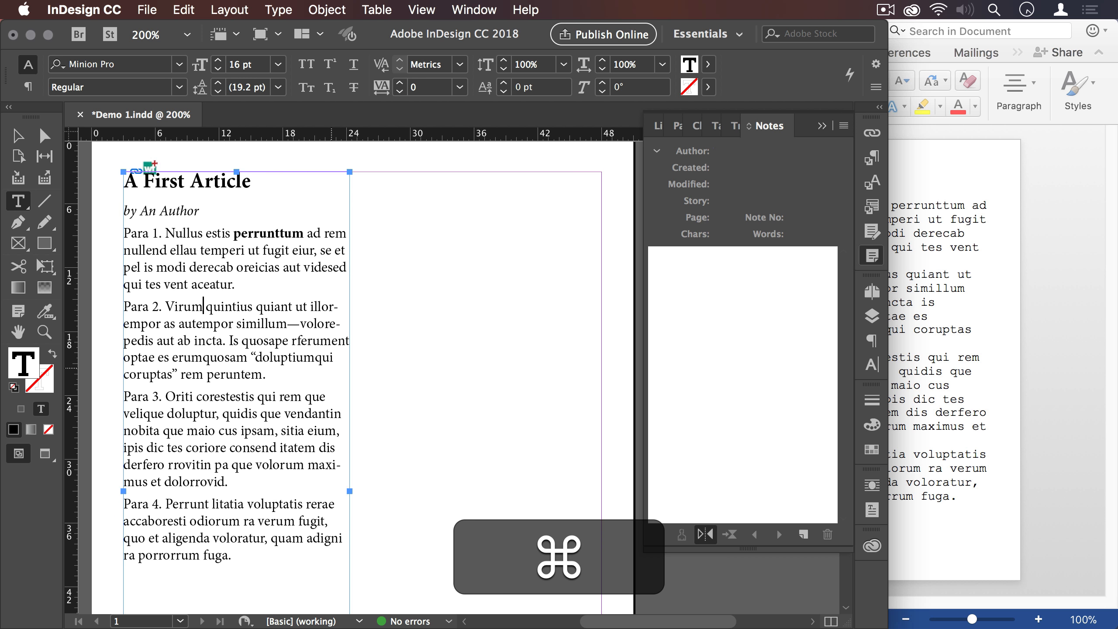
{"action": "key", "text": "super+Tab"}
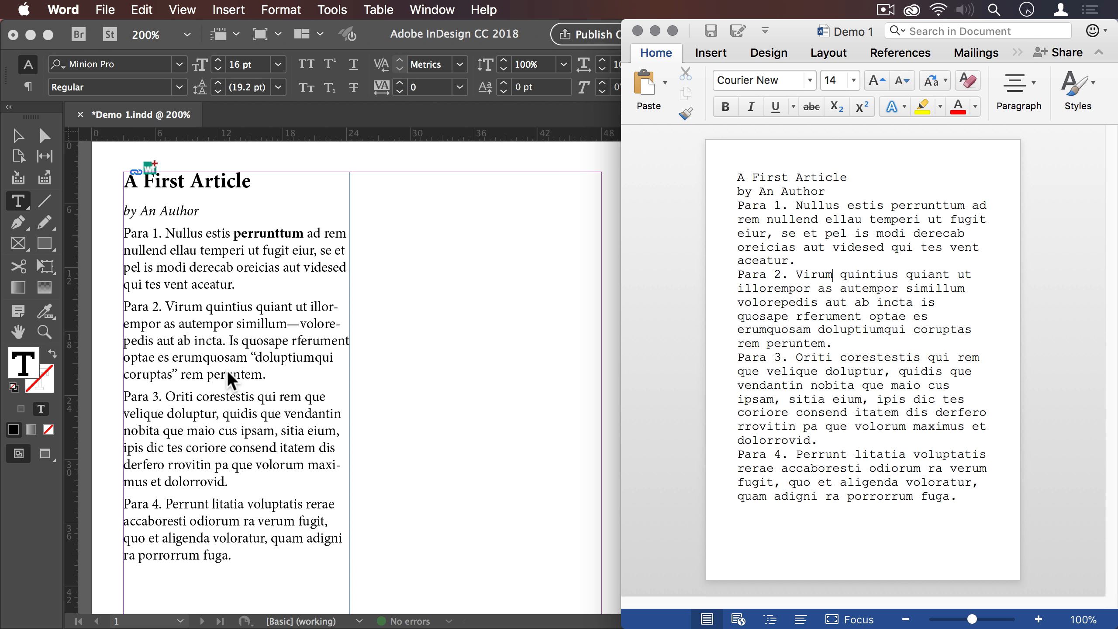
- Switch to InDesign and delete the entire Para 3 paragraph from the story
{"action": "left_click", "coordinate": [248, 337]}
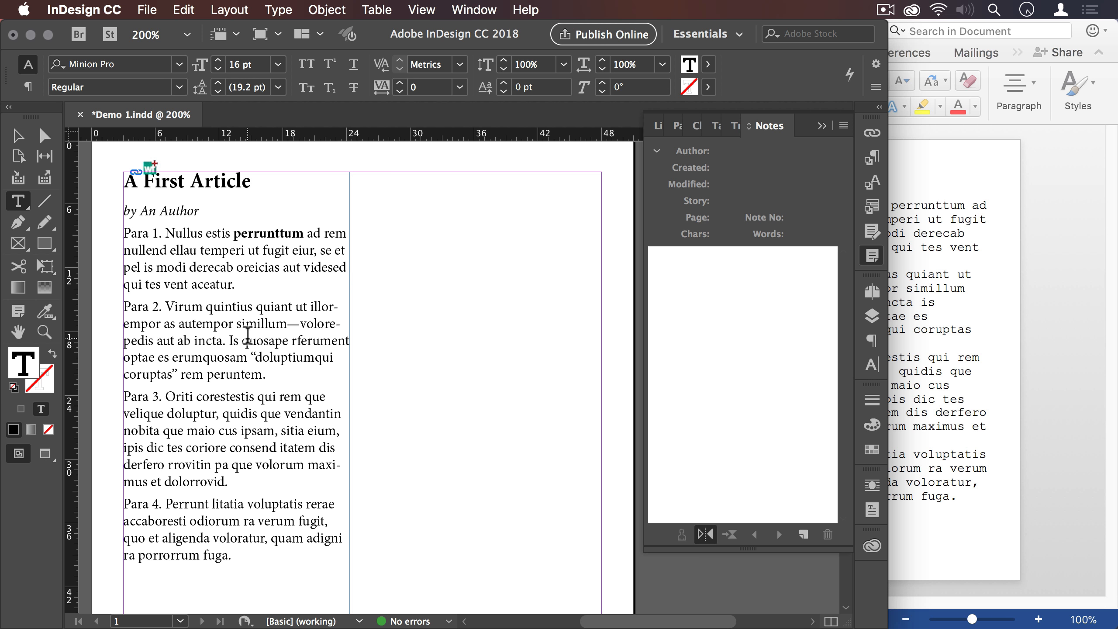
{"action": "double_click", "coordinate": [246, 396]}
{"action": "left_click", "coordinate": [246, 396]}
{"action": "left_click", "coordinate": [246, 395]}
{"action": "triple_click", "coordinate": [246, 396]}
{"action": "left_click", "coordinate": [246, 396]}
{"action": "key", "text": "BackSpace"}
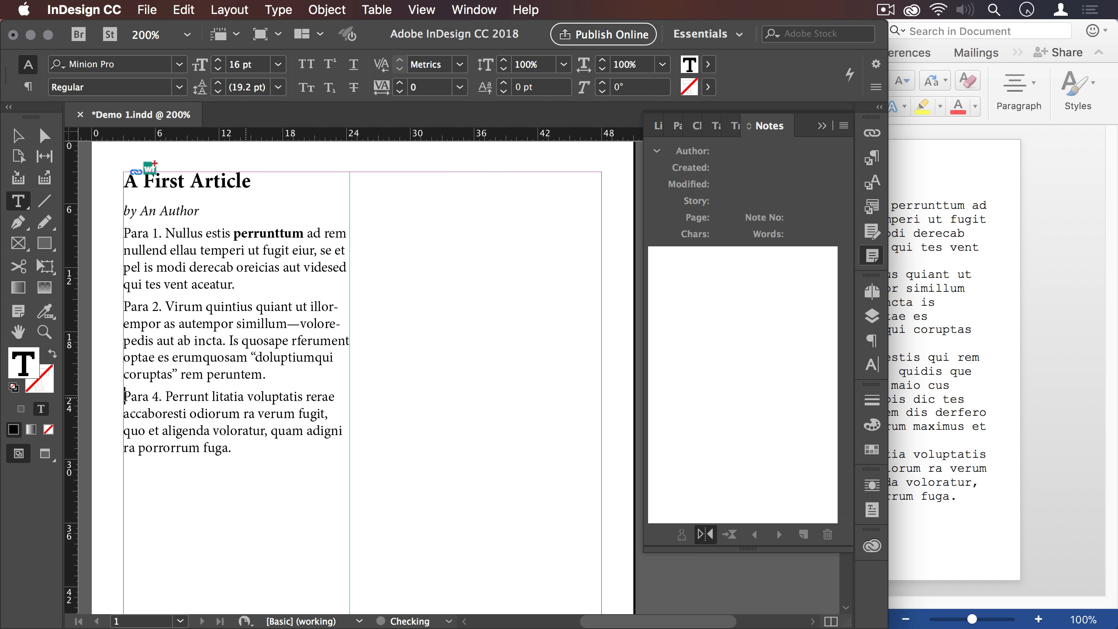
- Switch to Word, insert "arma virumque" before "ipis" in Para 3 and save the document
{"action": "left_click", "coordinate": [955, 387]}
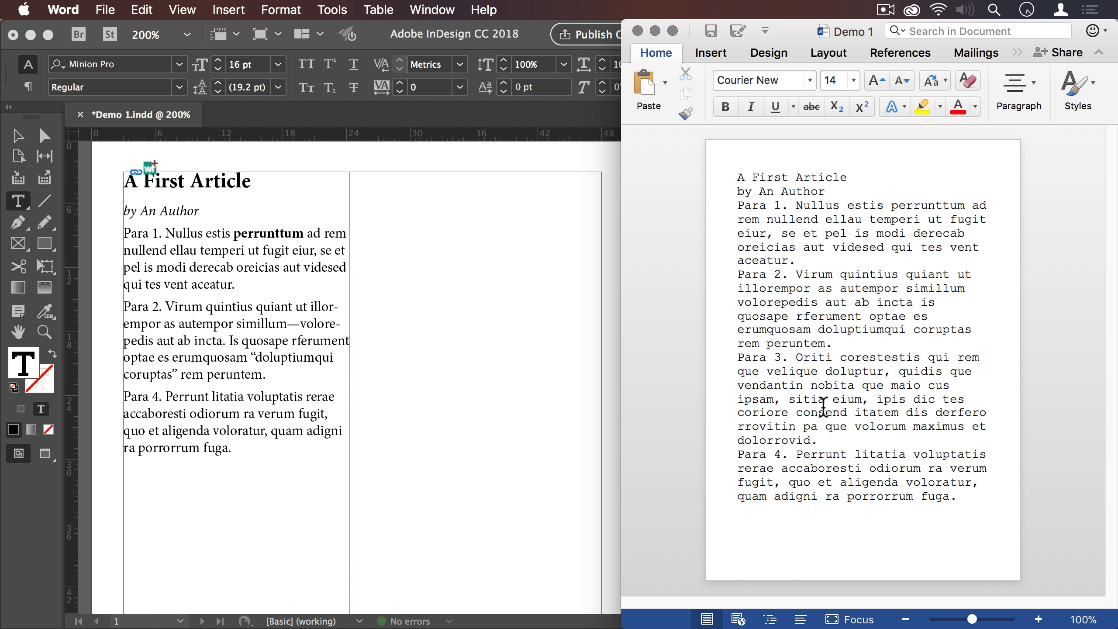
{"action": "left_click", "coordinate": [876, 399]}
{"action": "type", "text": "arma"}
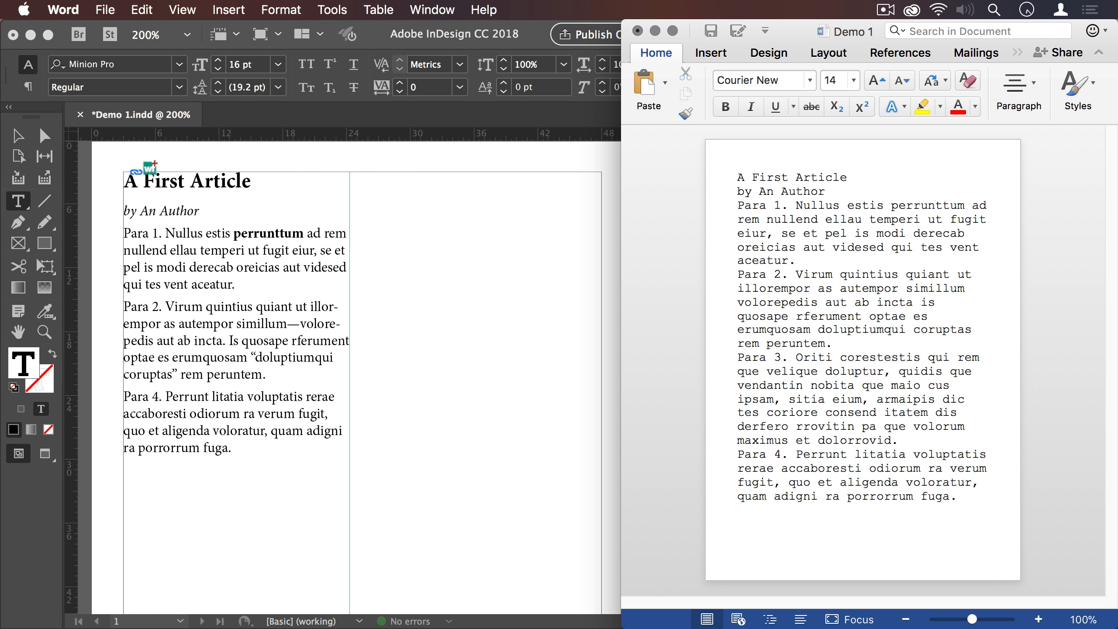
{"action": "type", "text": " virumque"}
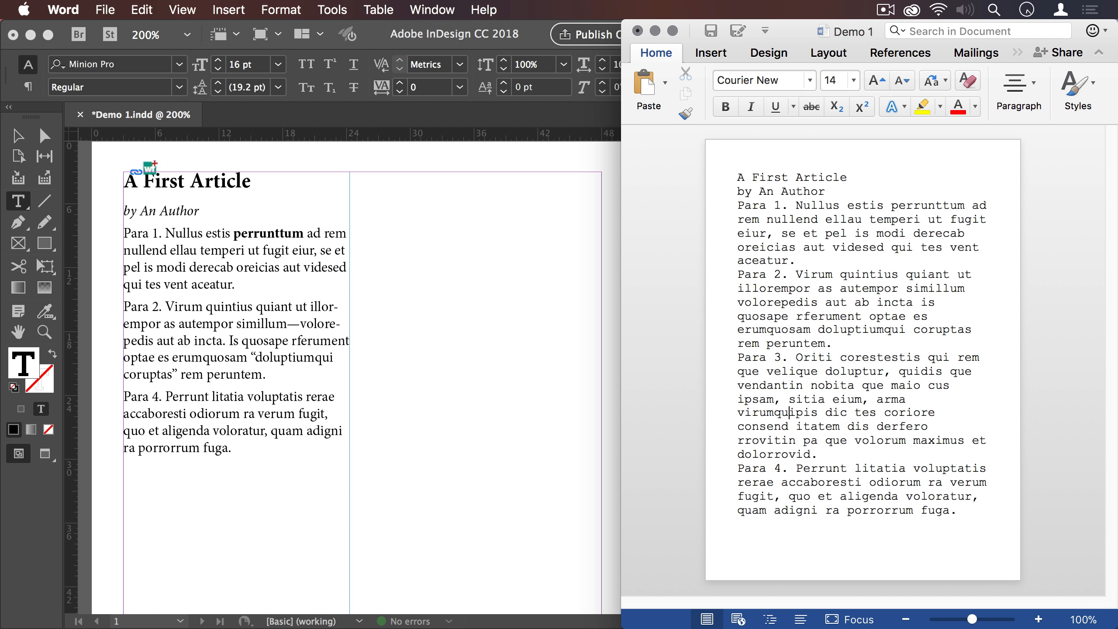
{"action": "key", "text": "super+s"}
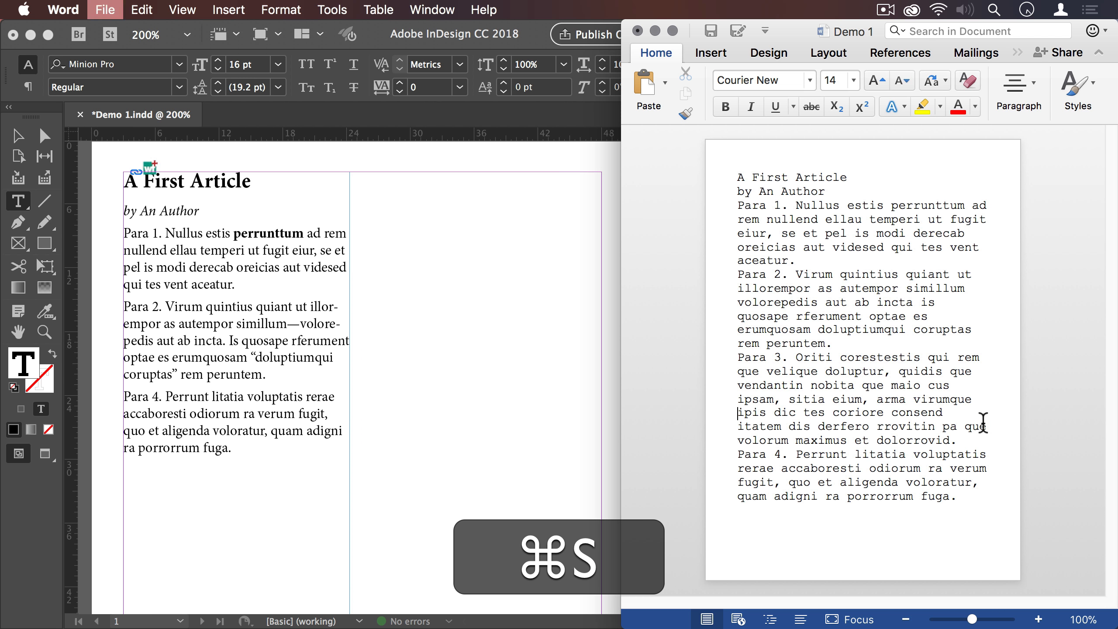
- Switch to InDesign and update the modified Demo 1.docx link
{"action": "left_click", "coordinate": [332, 289]}
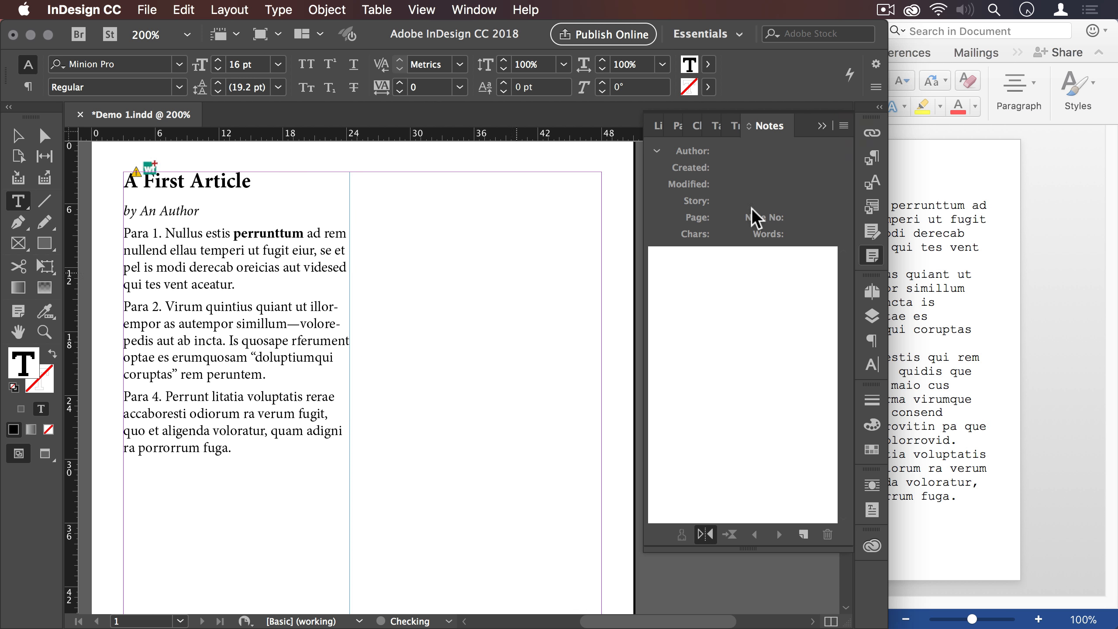
{"action": "left_click", "coordinate": [870, 132]}
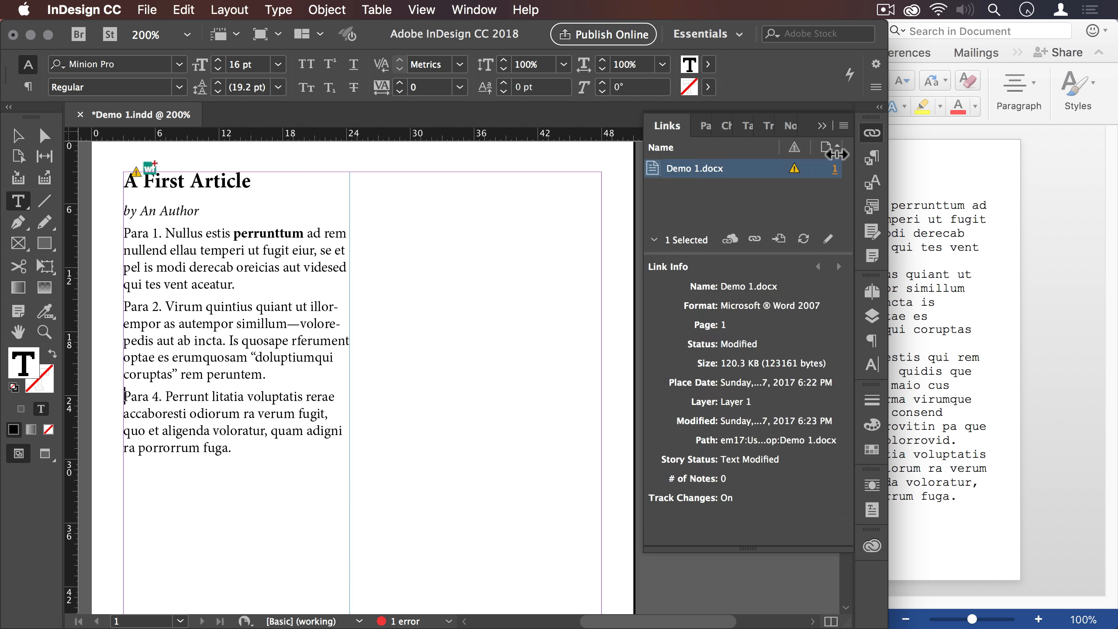
{"action": "left_click", "coordinate": [794, 168]}
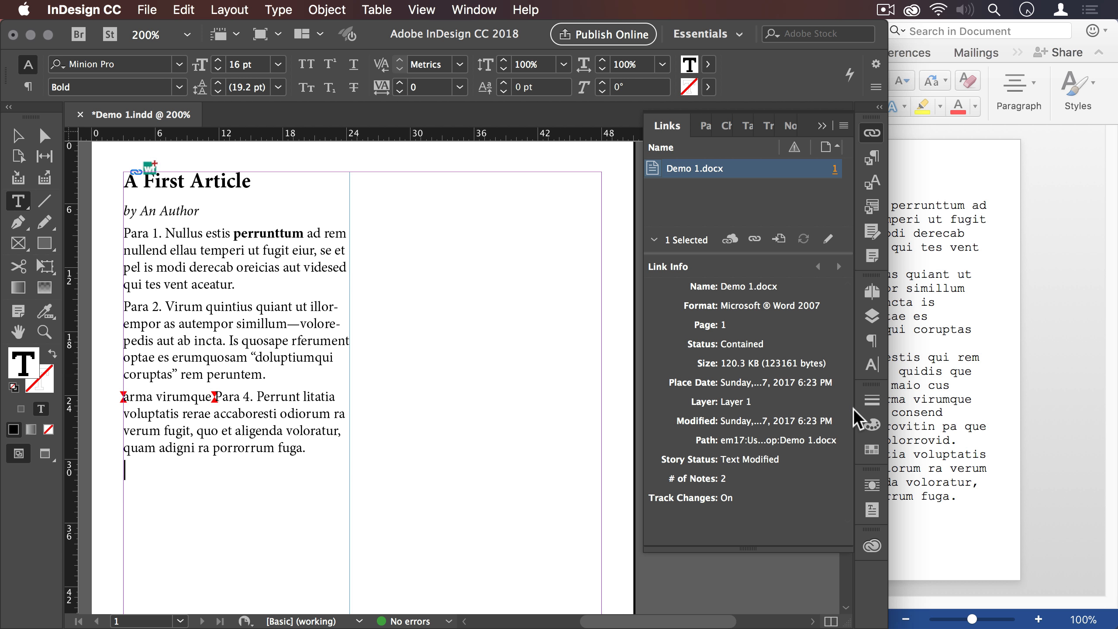
- Display the two WordsFlow notes around "arma virumque" one after the other
{"action": "left_click", "coordinate": [872, 260]}
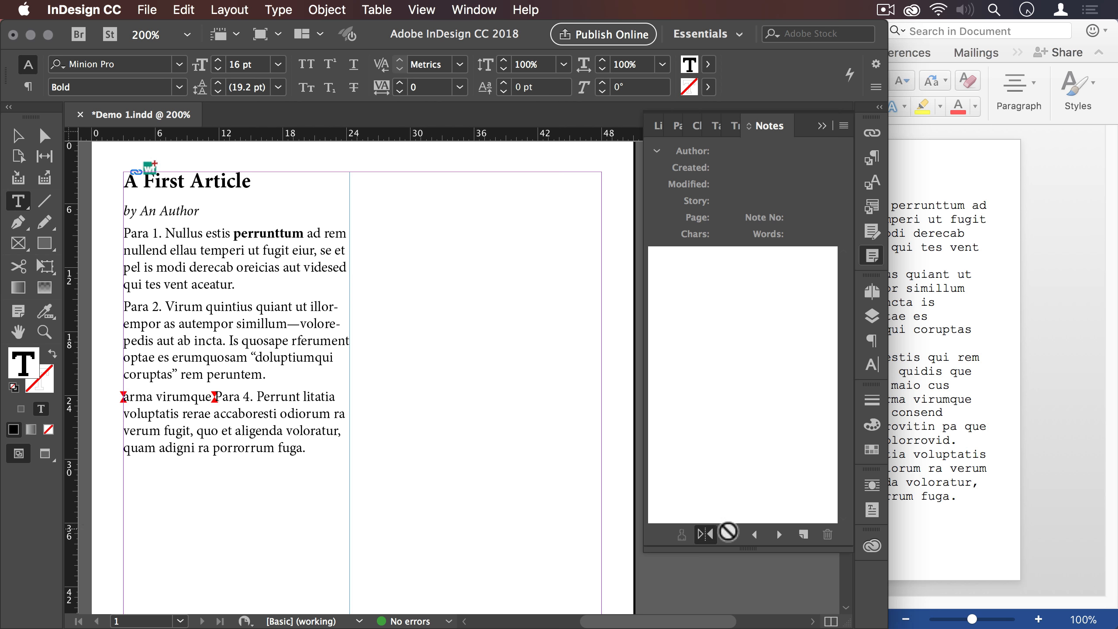
{"action": "left_click", "coordinate": [777, 535]}
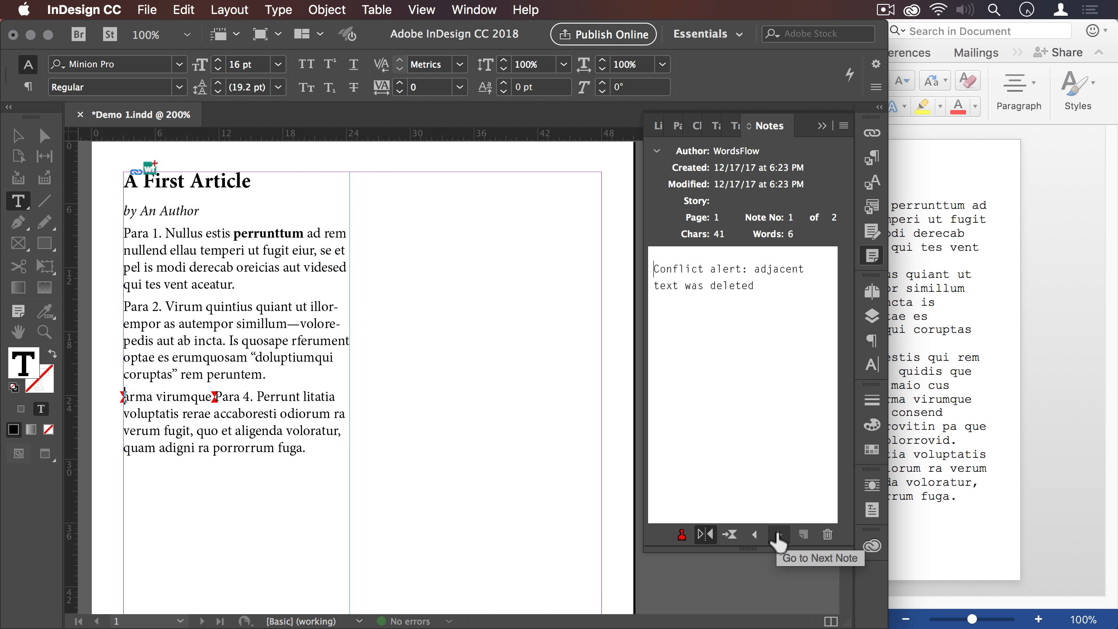
{"action": "left_click", "coordinate": [777, 535]}
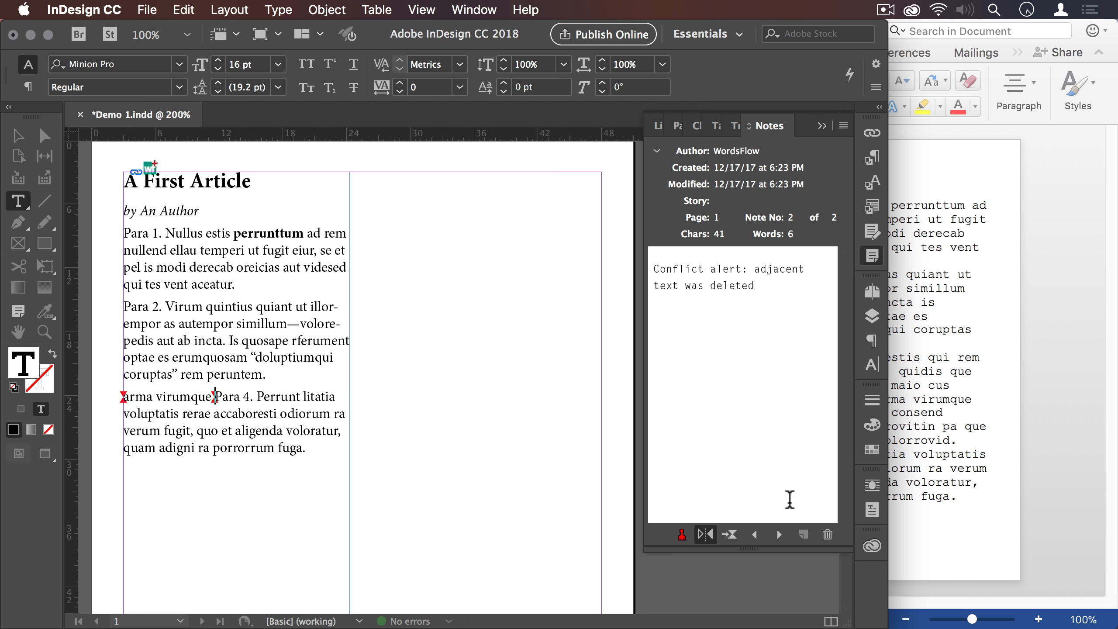
- Delete both conflict notes and the inserted text "arma virumque" before Para 4
{"action": "left_click", "coordinate": [827, 534]}
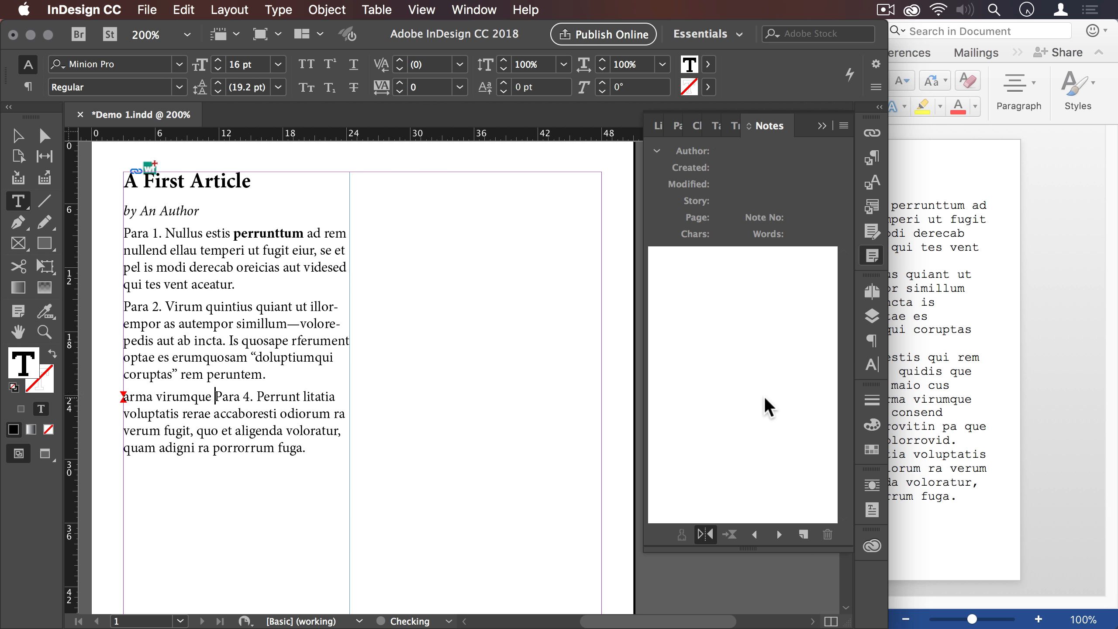
{"action": "left_click", "coordinate": [758, 544]}
{"action": "left_click", "coordinate": [826, 534]}
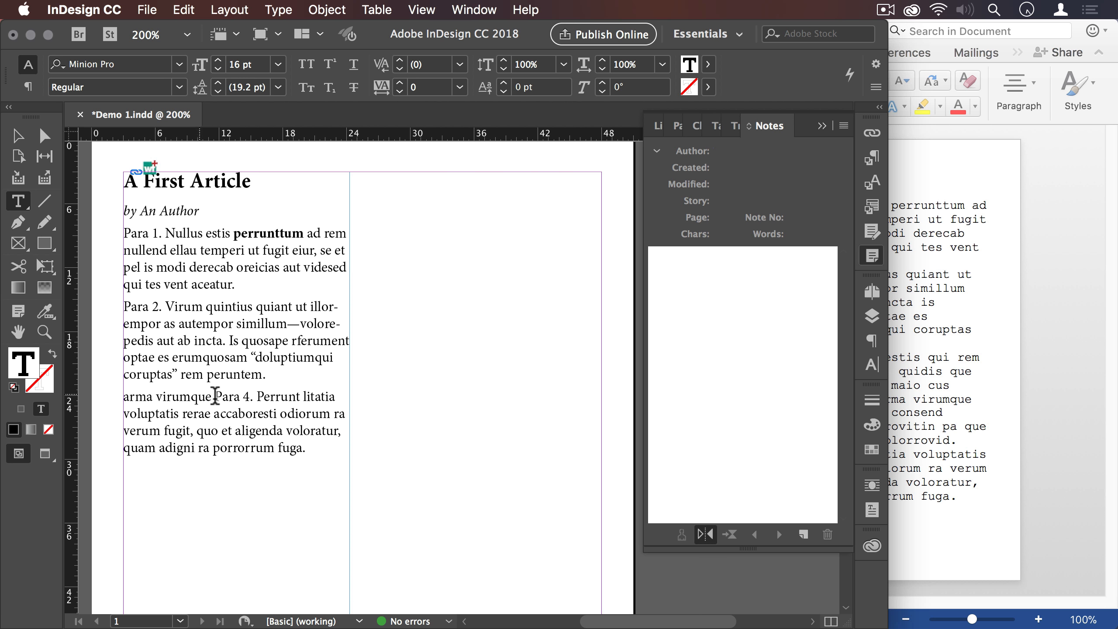
{"action": "left_click_drag", "start_coordinate": [215, 397], "coordinate": [124, 399]}
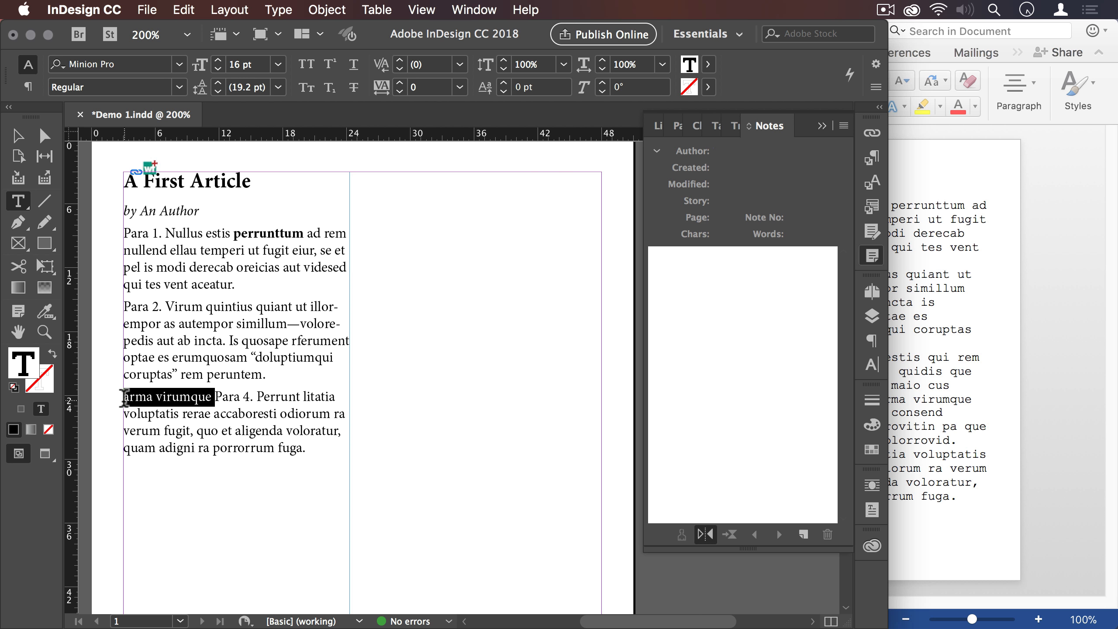
{"action": "key", "text": "BackSpace"}
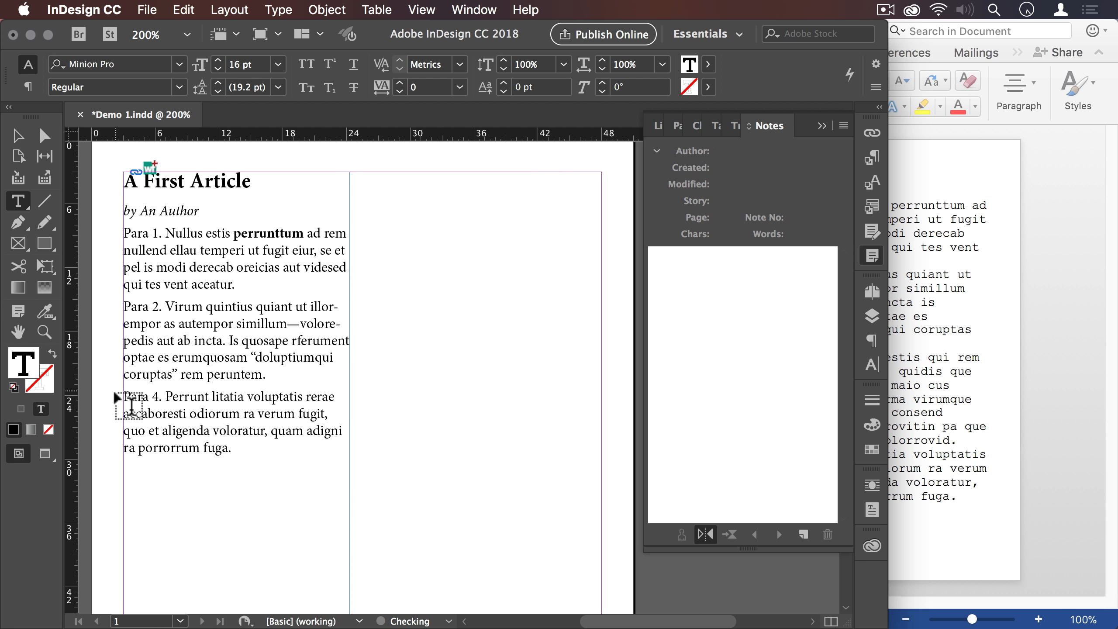